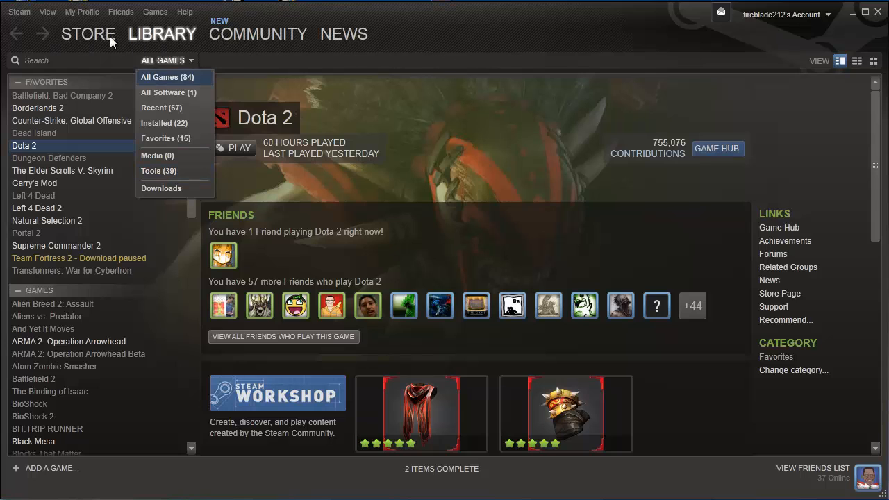
- Filter the game library to show only Tools and look through the list for the SDK
click(107, 34)
click(146, 35)
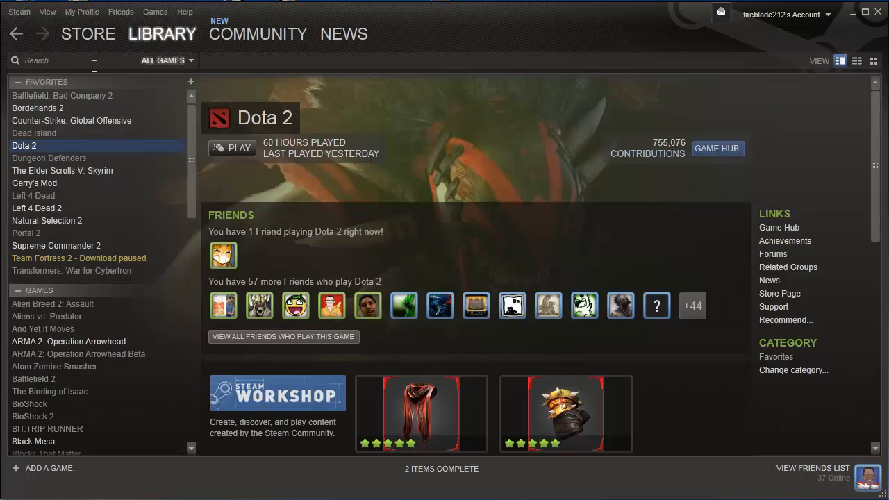
click(191, 62)
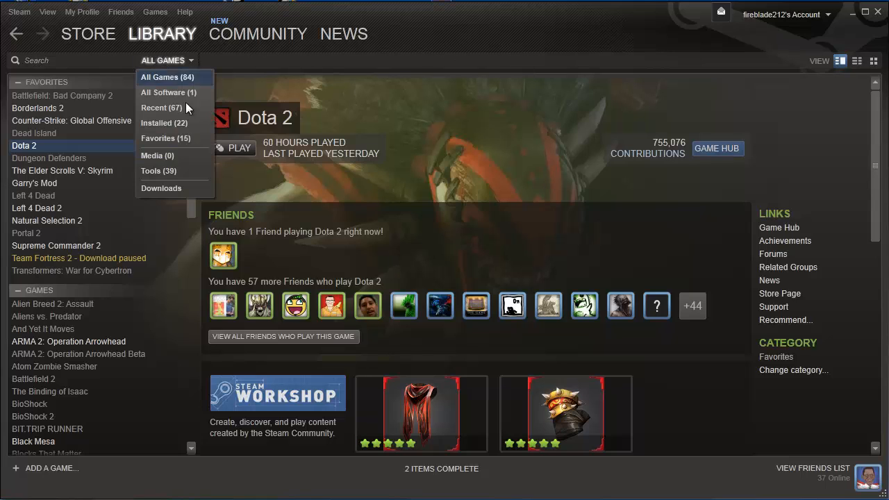
click(165, 171)
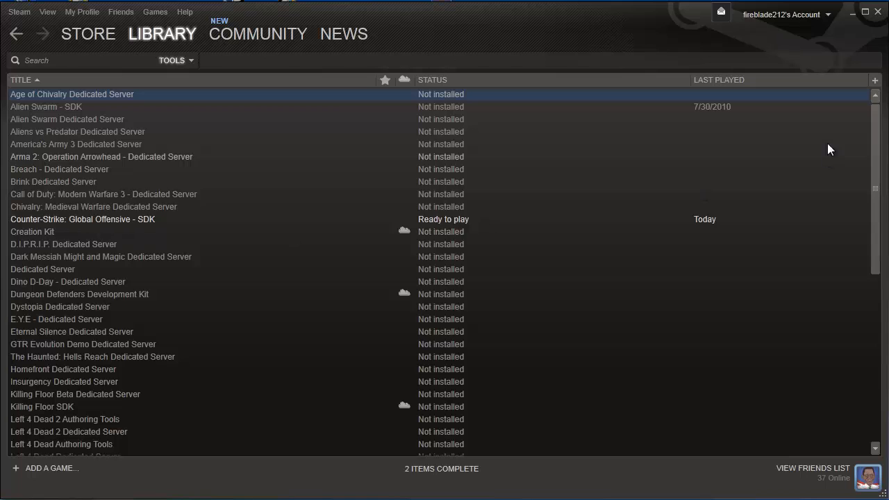
scroll(869, 286, down, 9)
scroll(863, 286, up, 5)
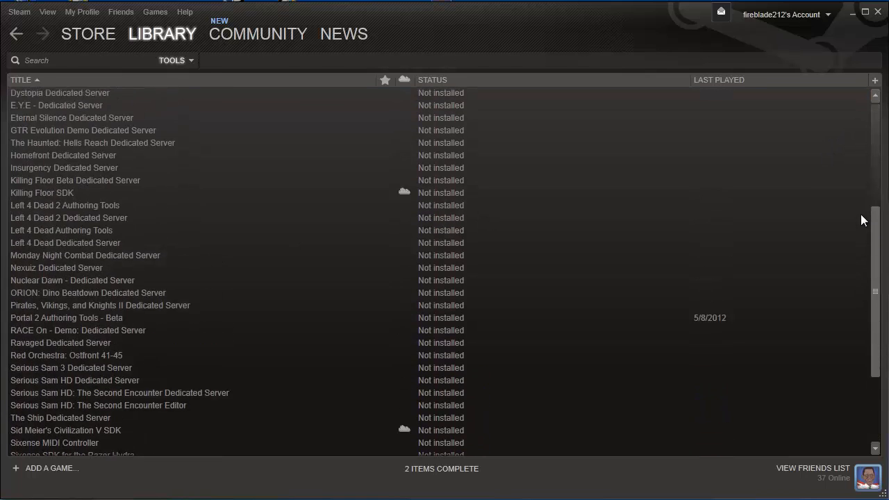
scroll(861, 175, up, 5)
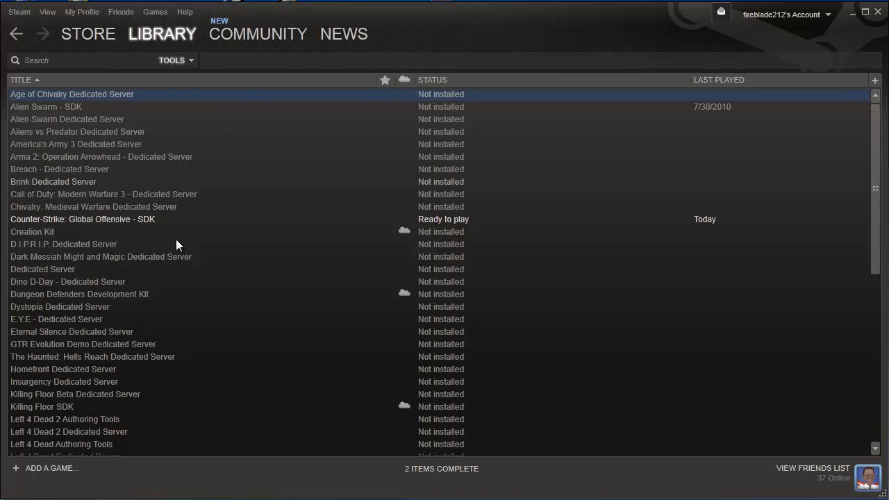
- Launch Counter-Strike: Global Offensive - SDK from the tools list and close the Steam window
click(125, 220)
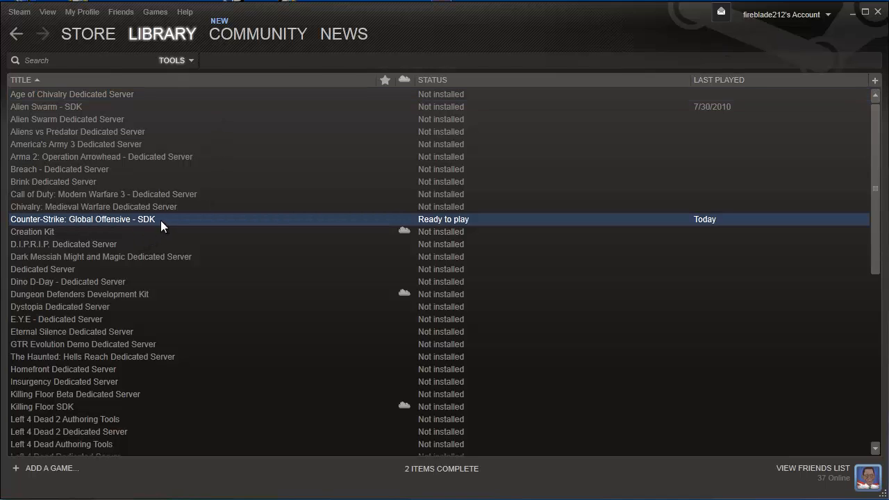
right_click(160, 220)
click(178, 231)
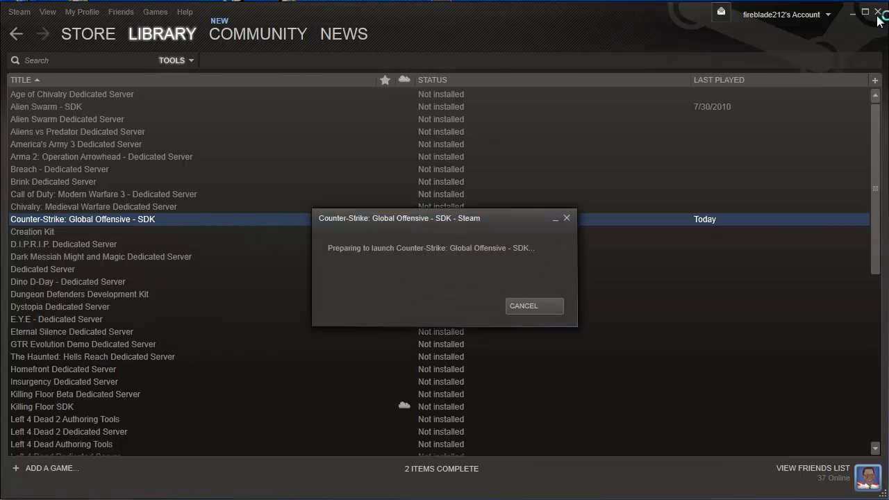
click(878, 13)
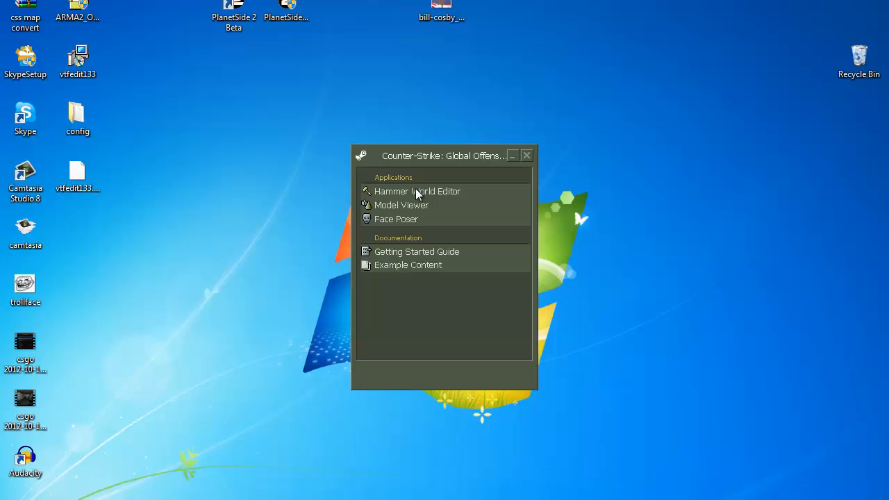
- Start Hammer World Editor, close the SDK launcher and enlarge the editor window to fill the screen
double_click(417, 191)
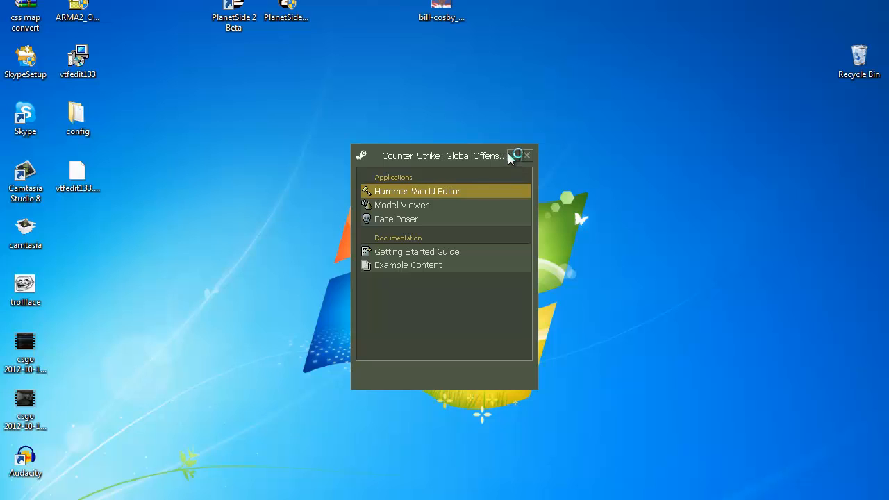
click(525, 155)
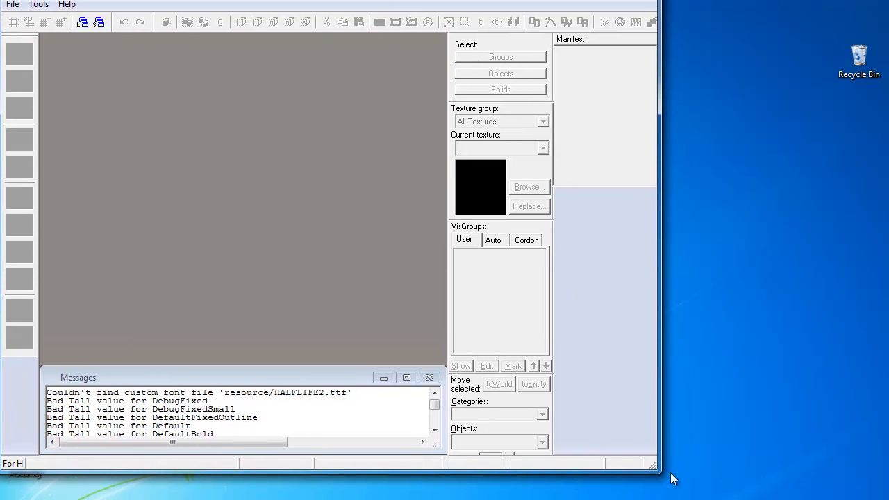
drag(672, 479, 888, 499)
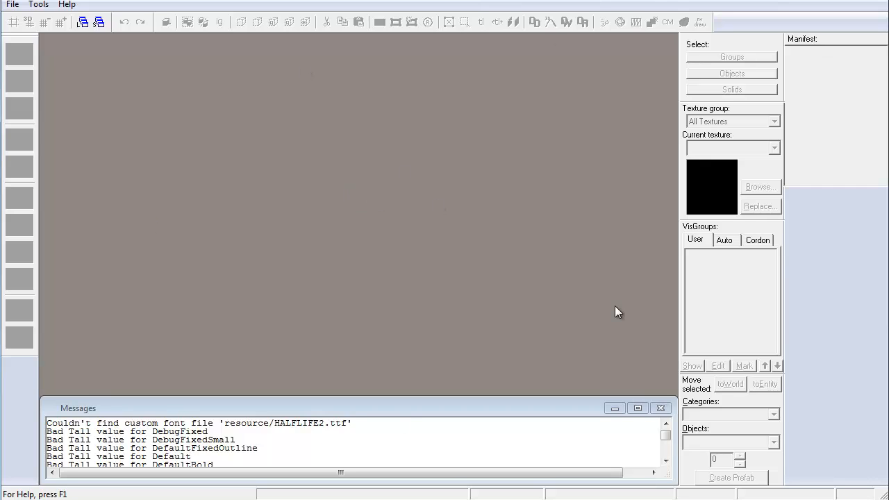
- Create a new empty map
click(10, 6)
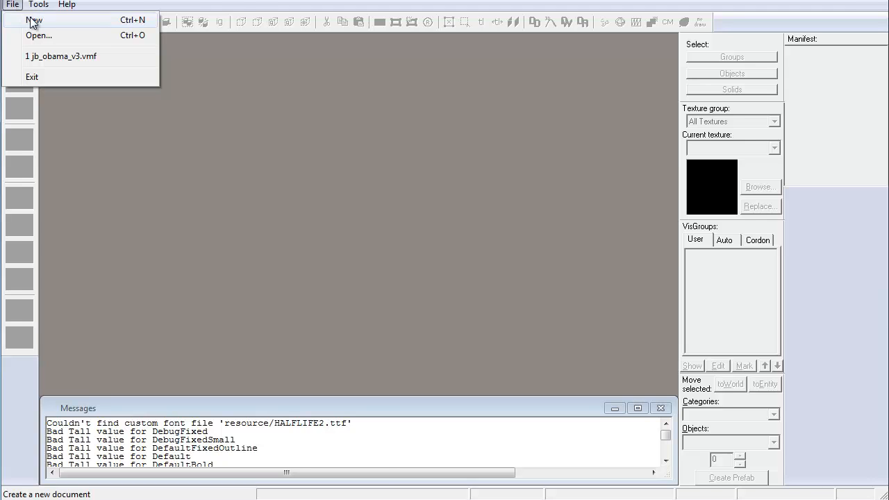
click(32, 21)
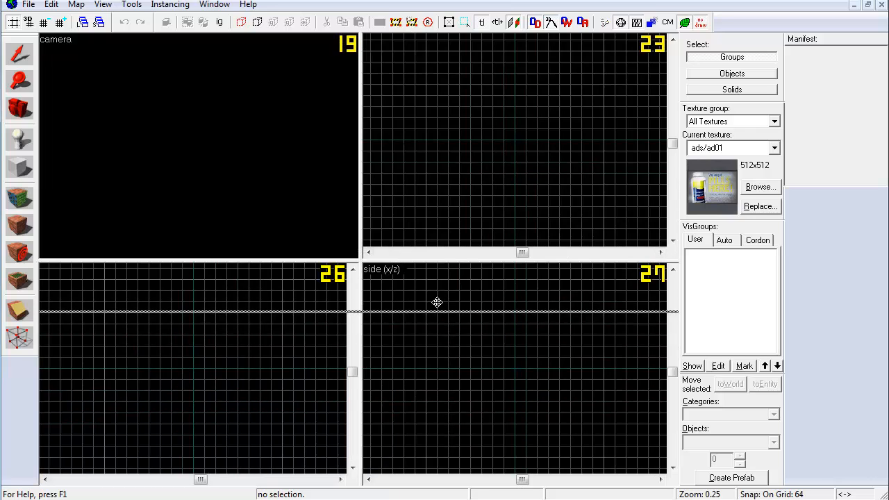
drag(362, 215, 289, 227)
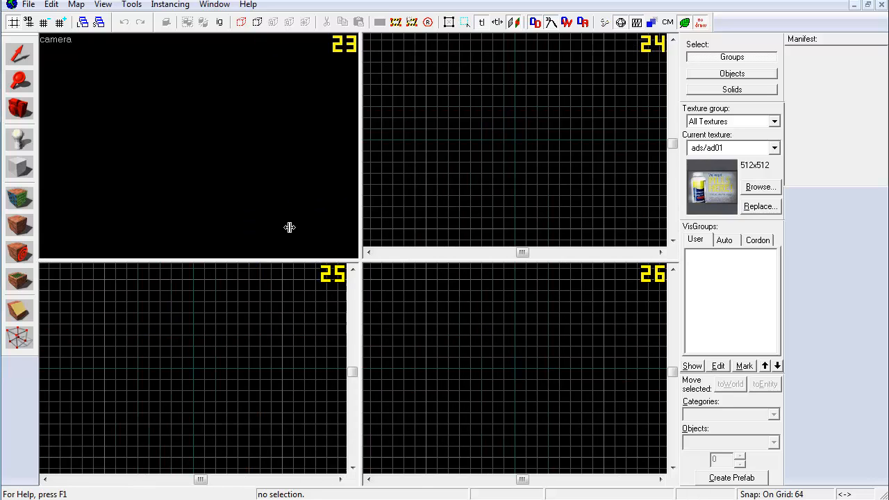
scroll(498, 174, down, 5)
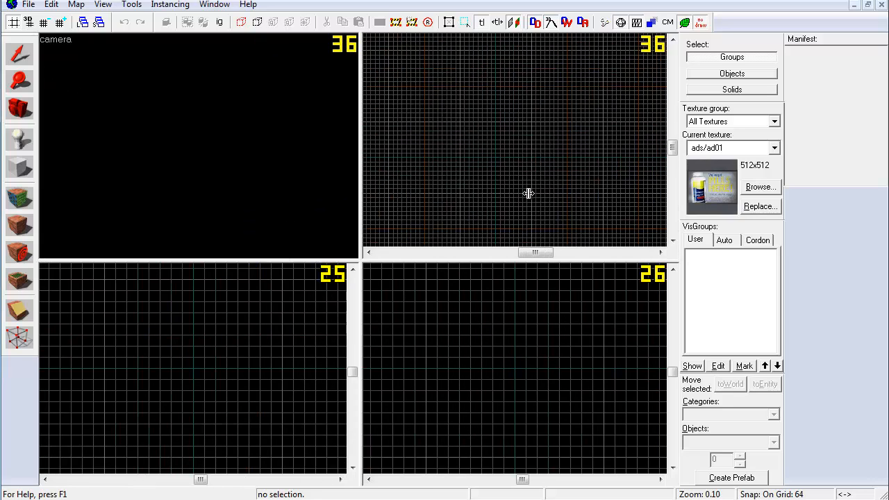
scroll(528, 193, down, 2)
scroll(258, 363, down, 4)
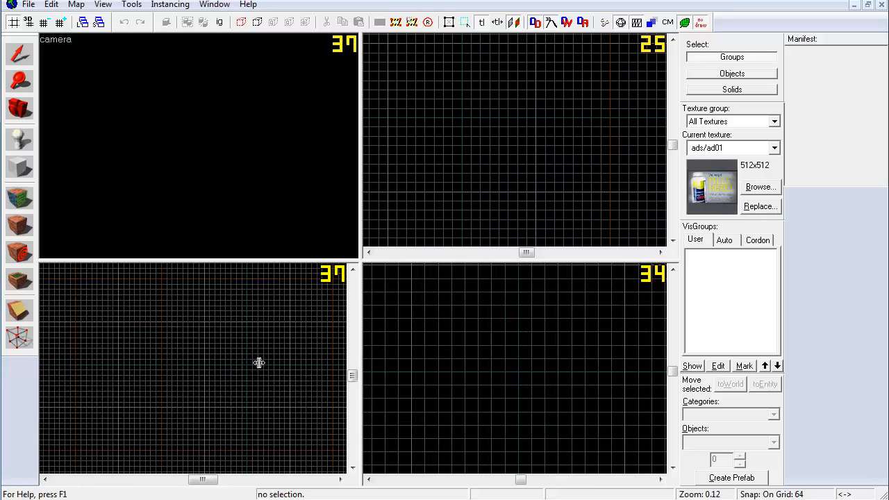
scroll(259, 363, up, 2)
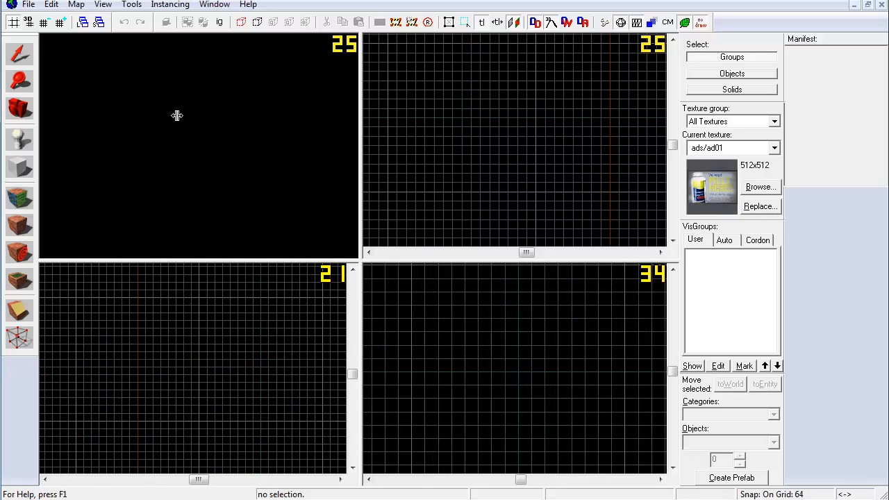
scroll(486, 342, down, 3)
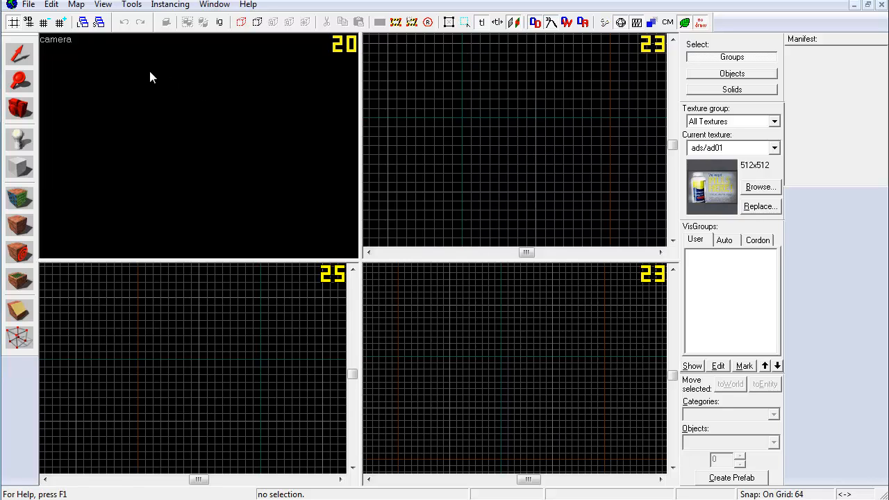
- Save the new map as jb_tutorial_1.vmf in the sdk_content maps folder, overwriting the existing file
click(29, 5)
click(54, 80)
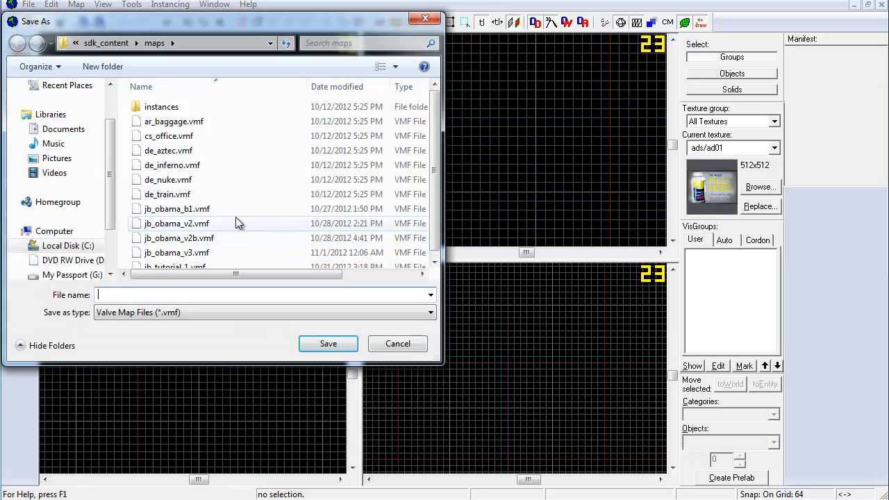
click(217, 205)
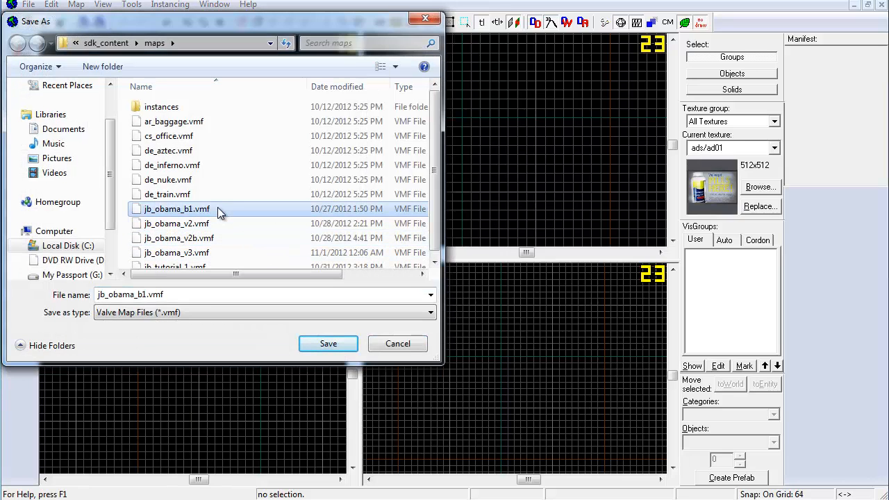
scroll(205, 236, down, 1)
click(195, 260)
click(318, 338)
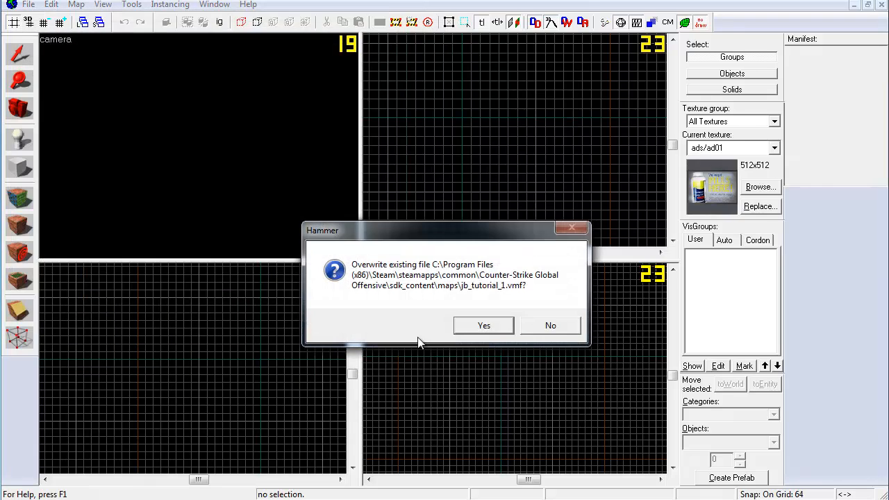
click(484, 325)
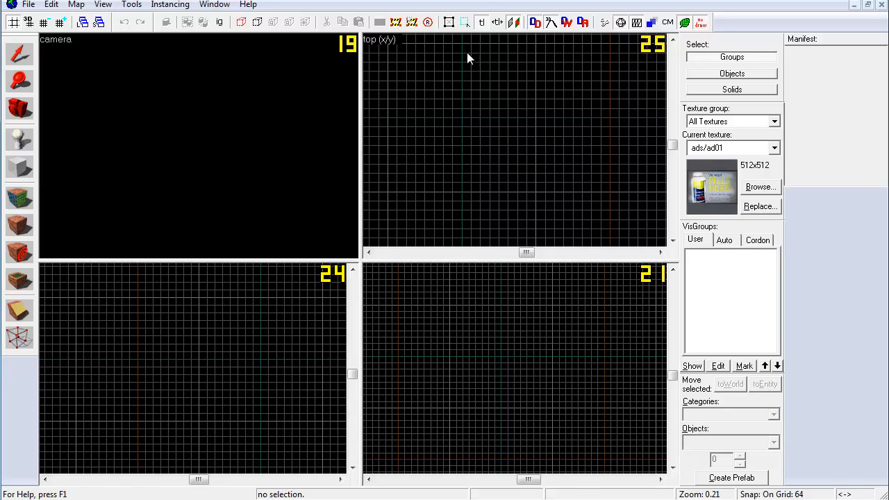
- Activate the Block tool, filter the textures by "dev" and choose the grey dev/dev_measuregeneric01b as current texture
click(23, 169)
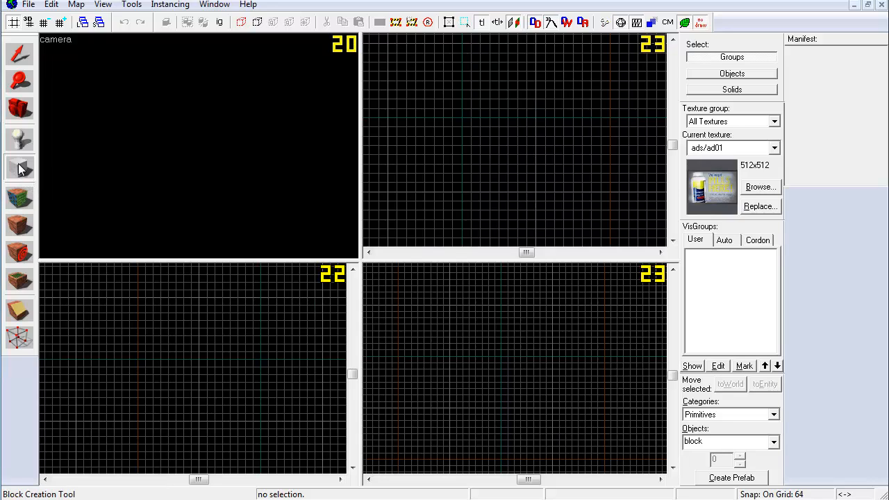
click(750, 187)
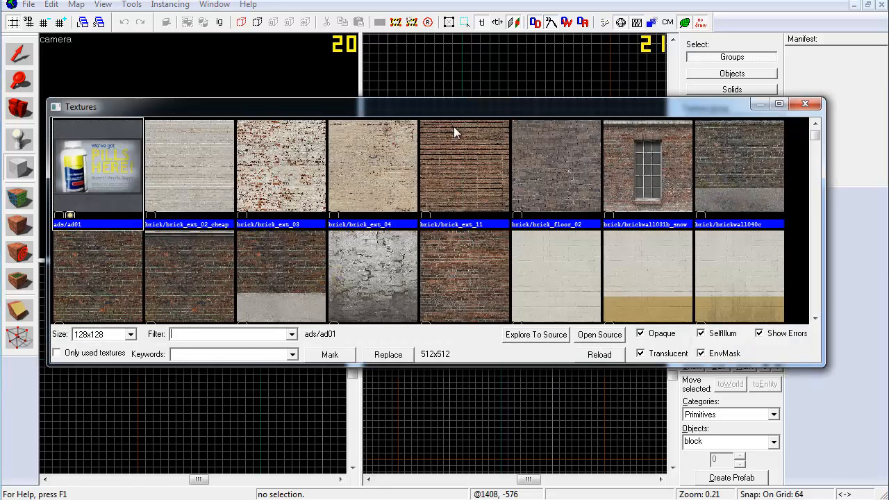
drag(421, 102, 425, 110)
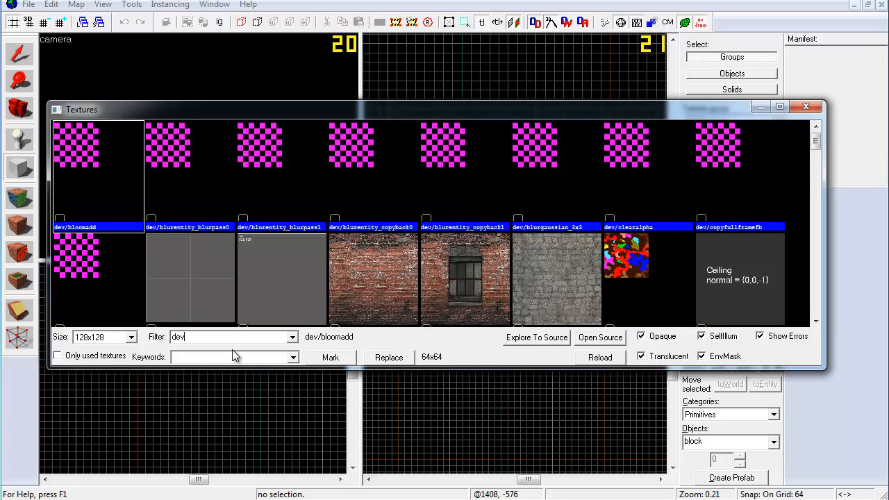
click(268, 290)
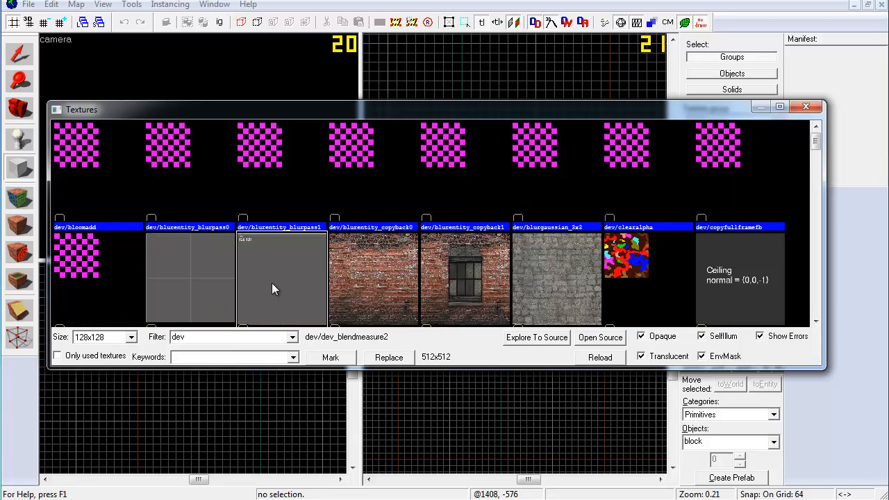
scroll(288, 275, down, 5)
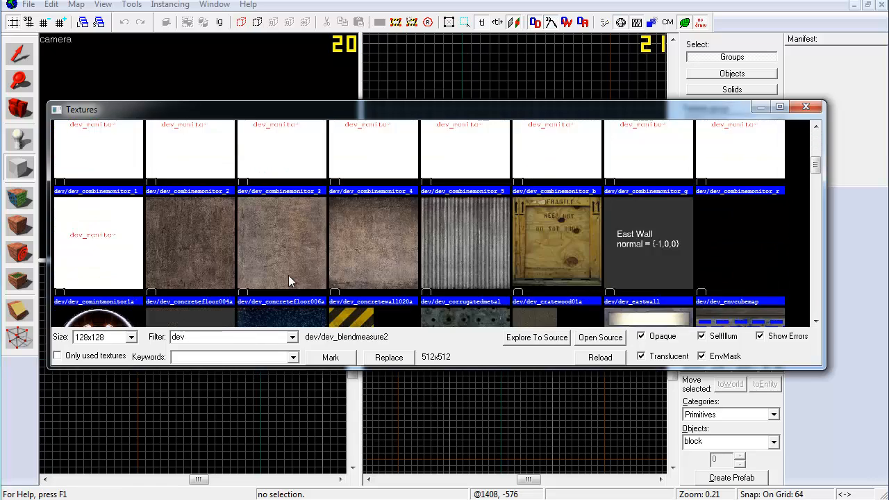
scroll(288, 275, down, 1)
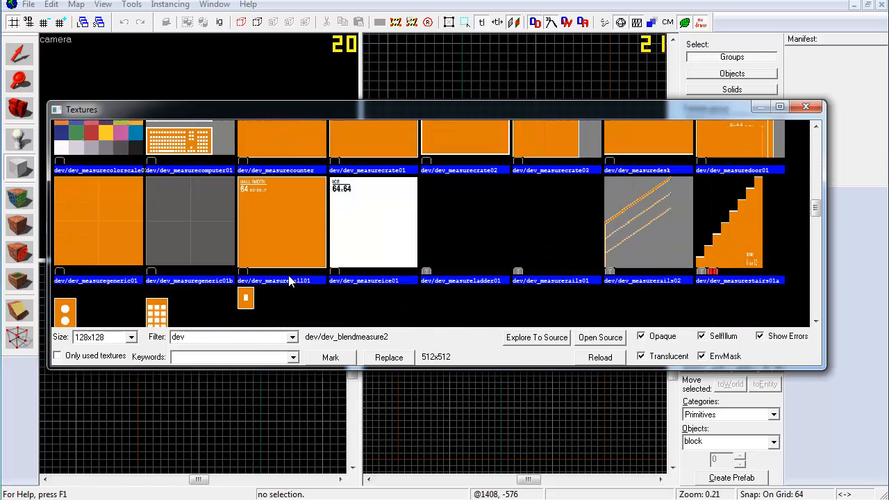
double_click(192, 227)
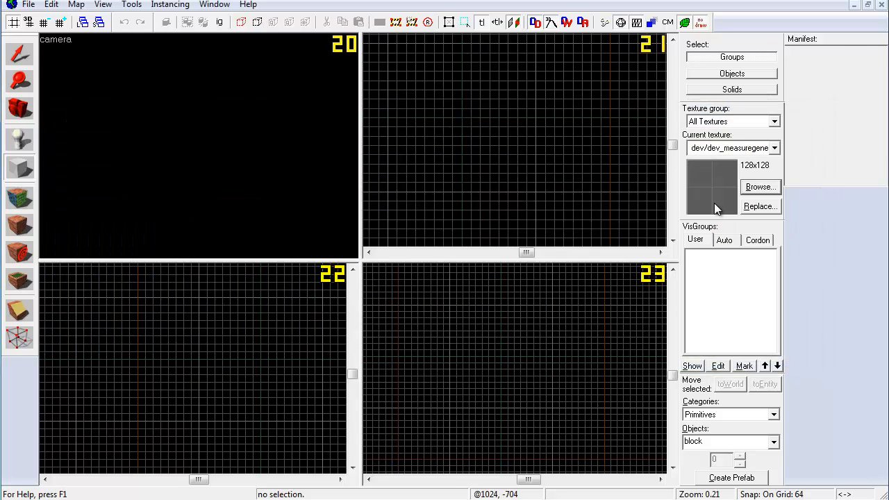
- Change the current texture to the orange dev/dev_measuregeneric01 and switch back to the grey dev/dev_measuregeneric01b
click(761, 186)
scroll(184, 285, down, 10)
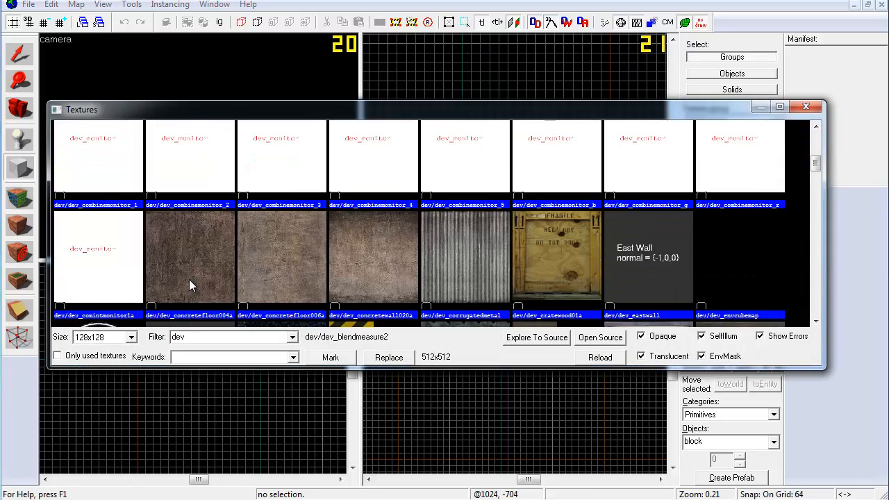
click(176, 161)
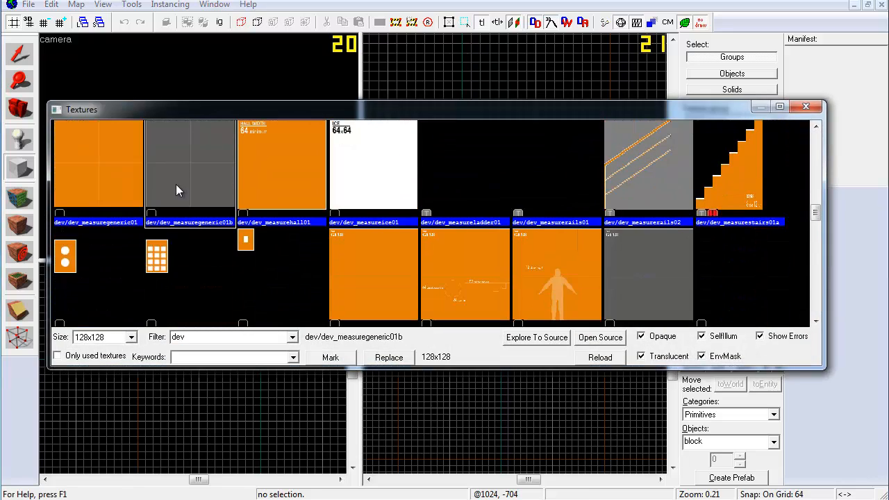
click(95, 188)
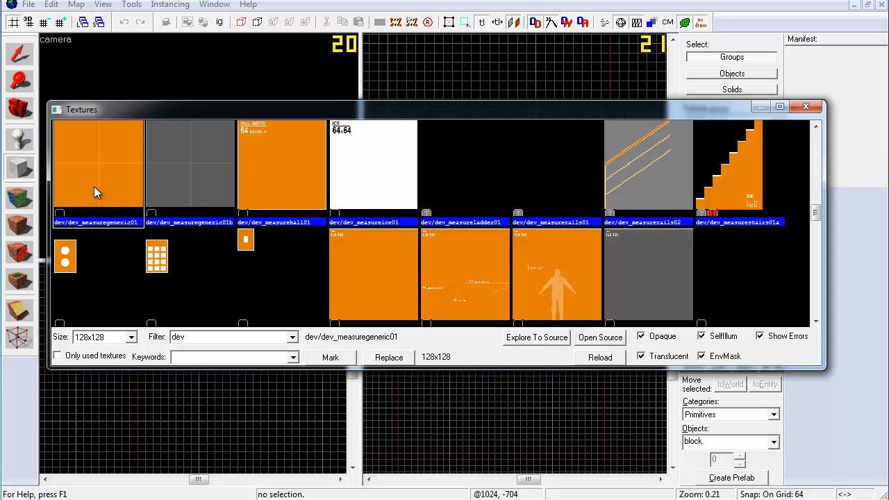
double_click(94, 188)
click(775, 147)
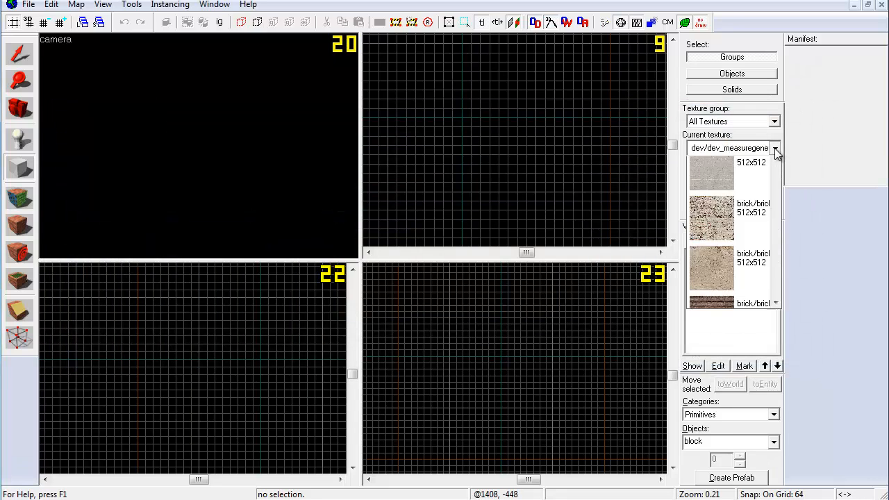
click(755, 218)
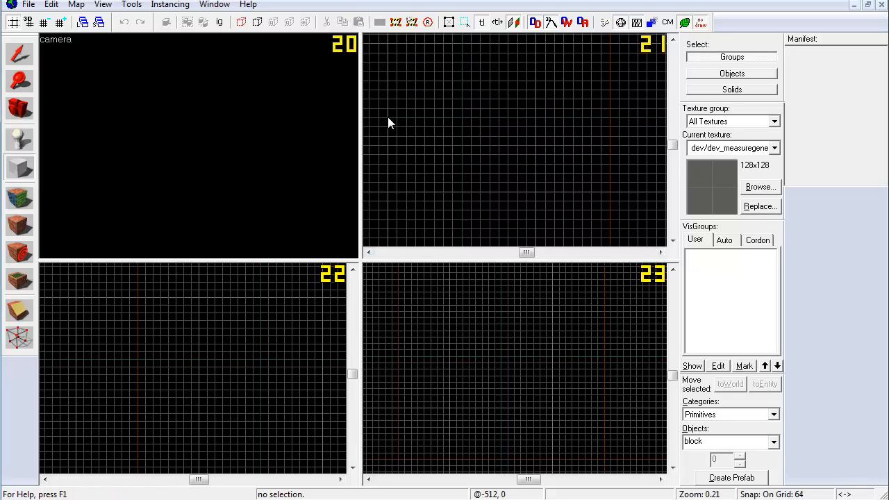
- Set the empty 2D viewport to 2D Top (x/y) and draw a 1024 by 1024 unit block outline in it with the Block tool
click(19, 167)
click(388, 43)
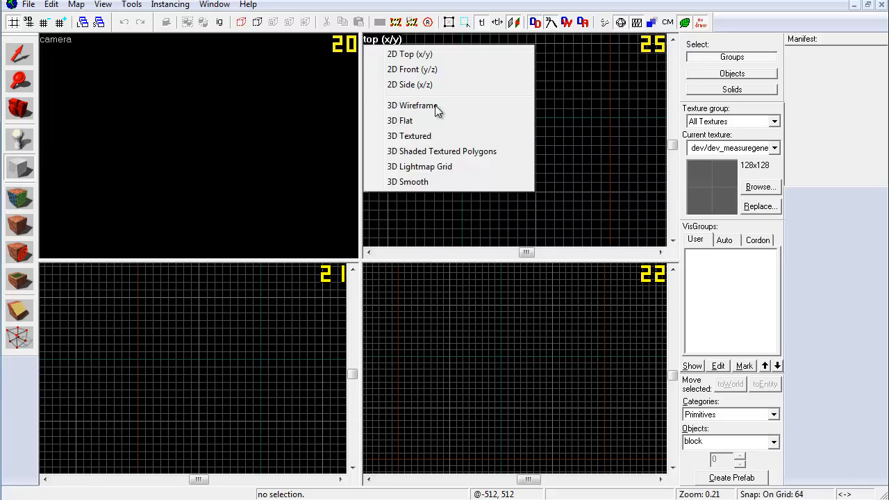
click(453, 55)
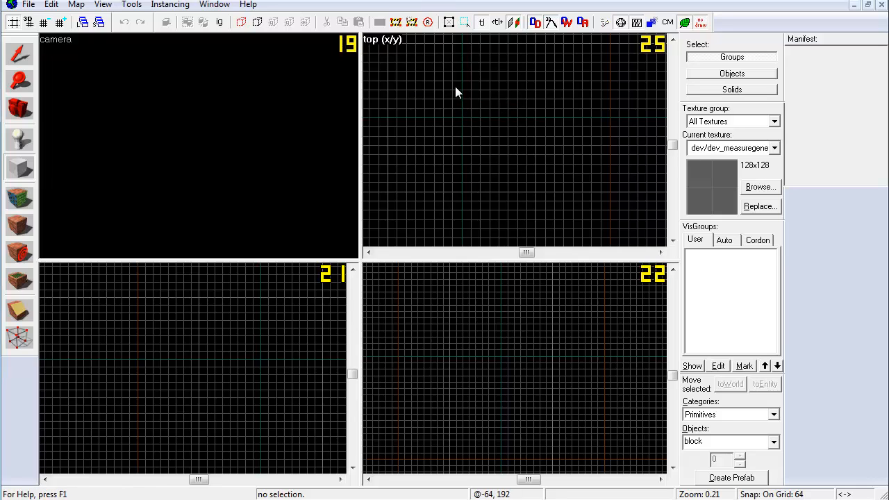
scroll(498, 157, down, 3)
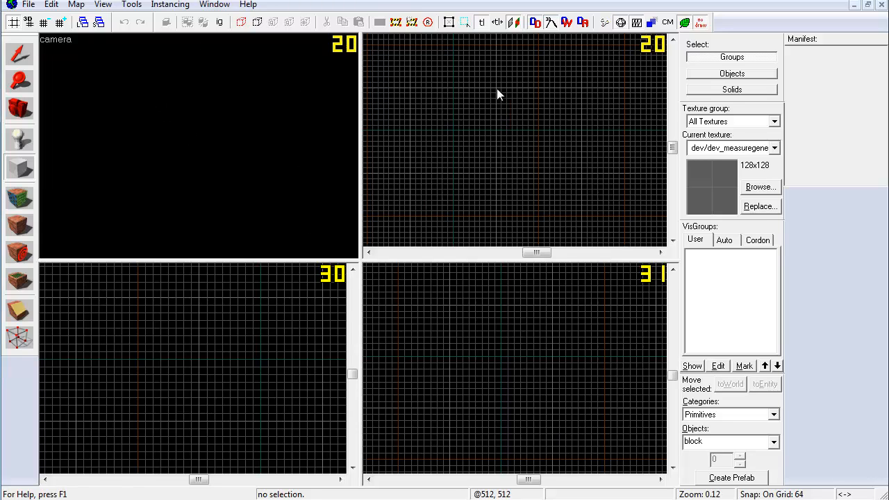
drag(496, 87, 583, 176)
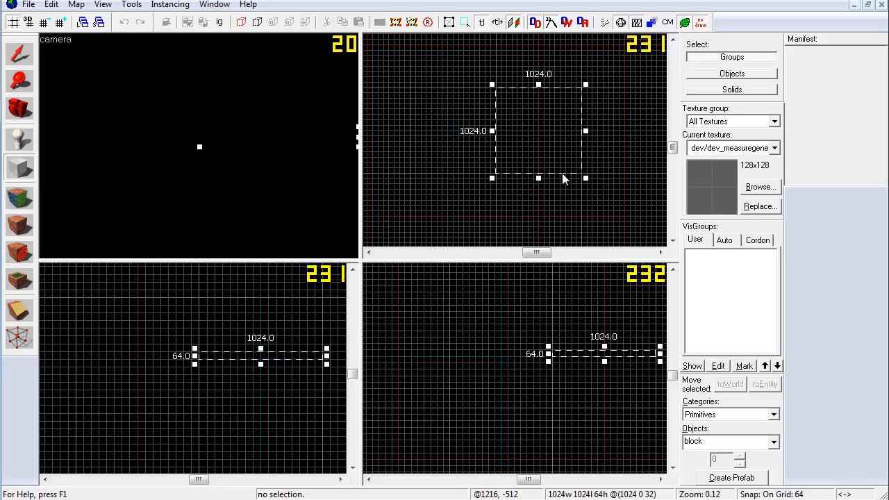
- Move the block outline down 512 units in the side view and raise its upper edge to make it 128 units high
scroll(388, 214, up, 2)
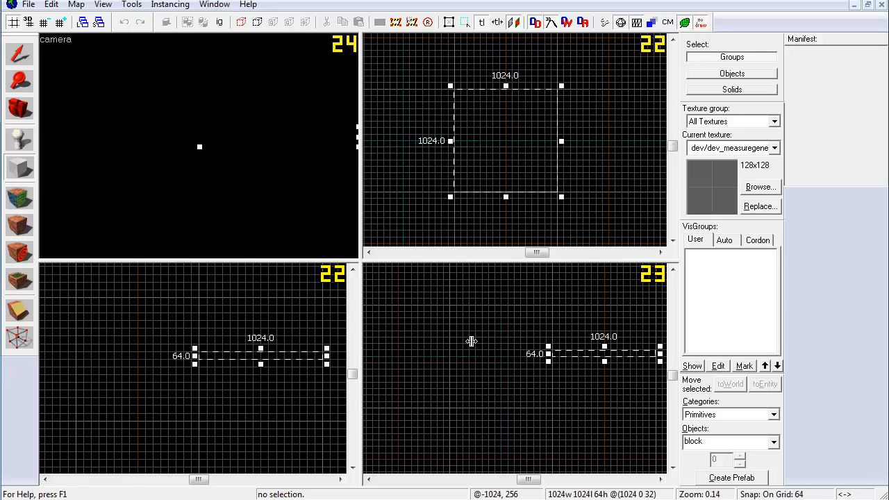
scroll(553, 370, down, 5)
scroll(553, 370, up, 5)
scroll(426, 332, up, 3)
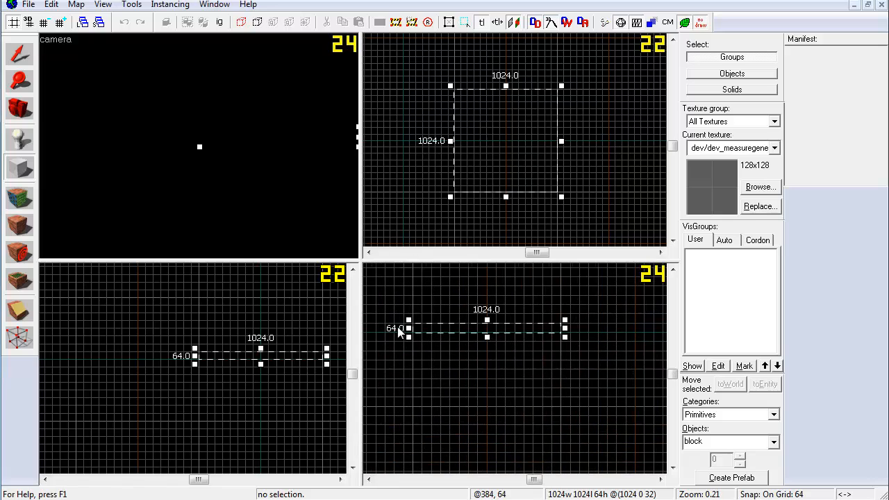
scroll(203, 366, up, 2)
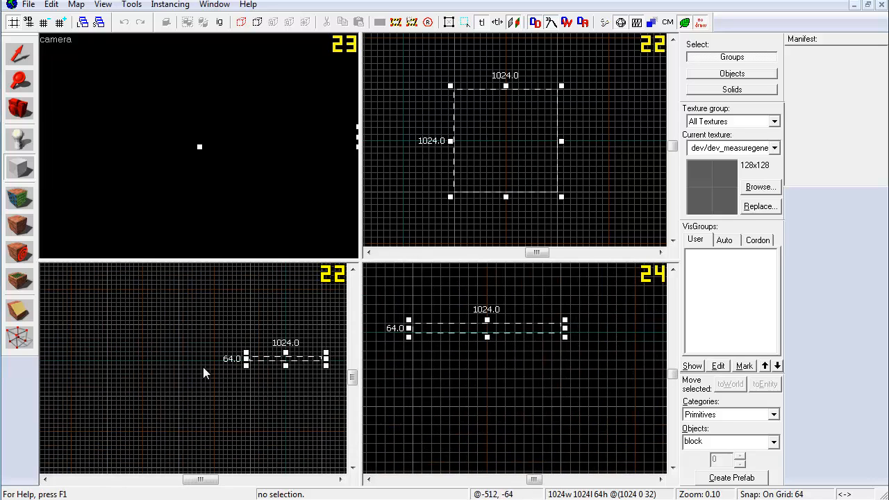
scroll(235, 366, down, 3)
scroll(175, 365, up, 1)
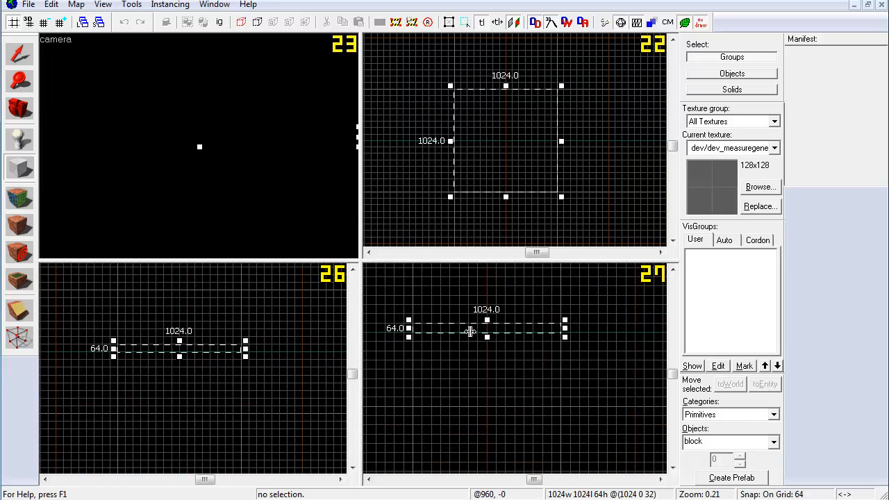
drag(471, 332, 469, 399)
scroll(507, 410, down, 2)
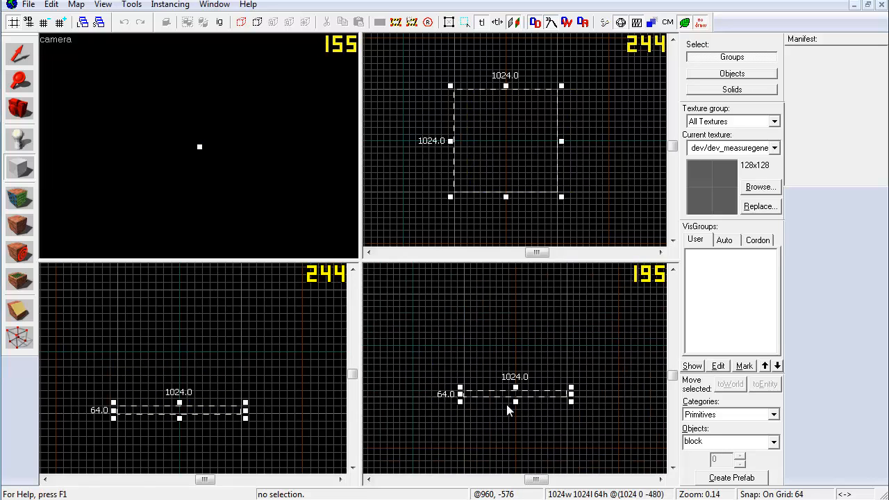
scroll(506, 410, up, 2)
drag(519, 381, 525, 373)
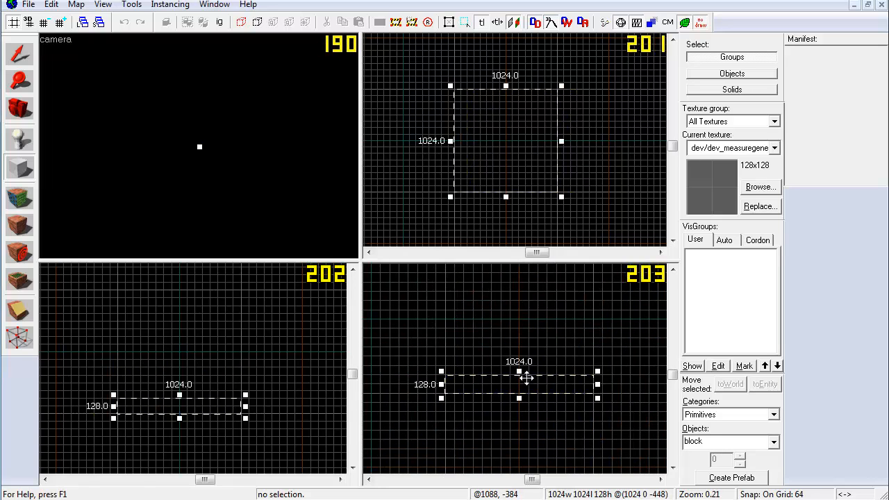
- Centre the block outline on the grid origin (0, 0) in the top view and create the block
scroll(481, 404, up, 2)
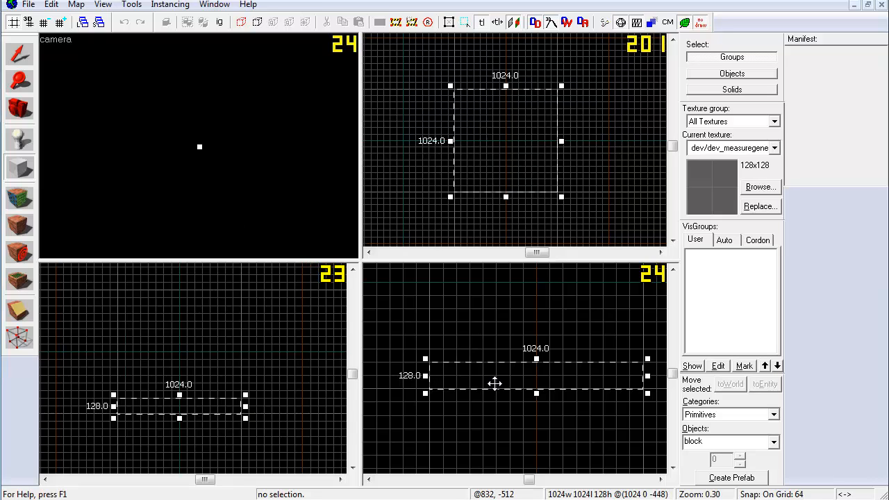
scroll(513, 192, down, 6)
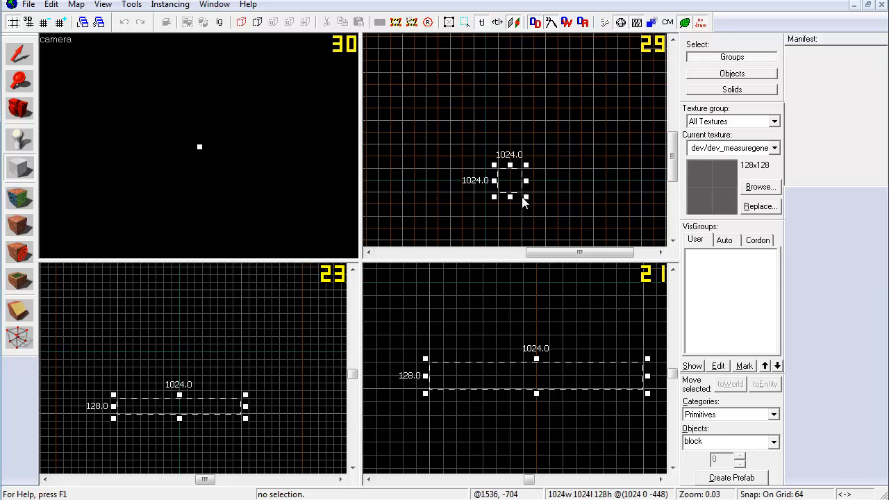
scroll(493, 169, up, 6)
drag(493, 168, 412, 151)
scroll(544, 179, down, 4)
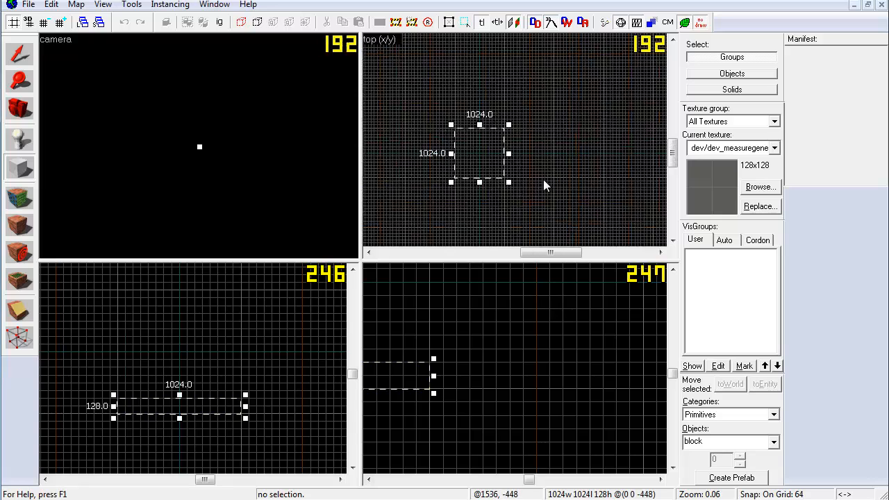
key(Return)
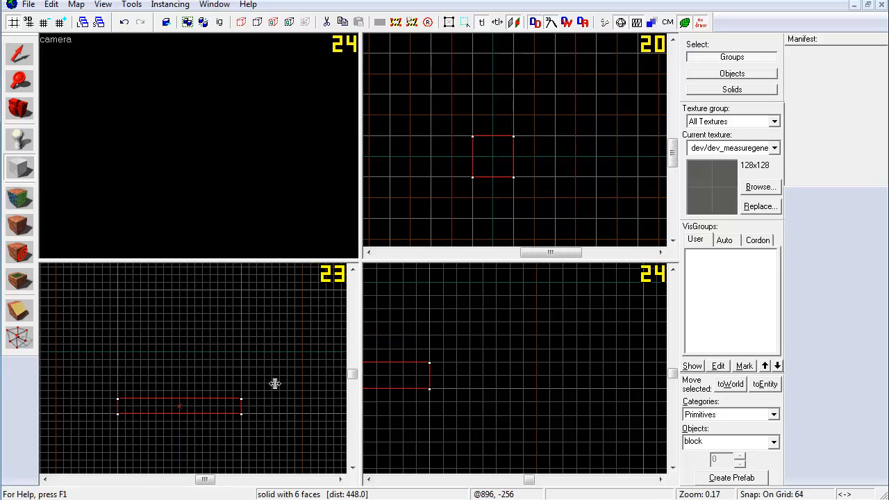
- Select the new block with the Selection tool and move it up so its centre sits at 0 0 64
key(shift+s)
click(179, 395)
drag(179, 394, 181, 339)
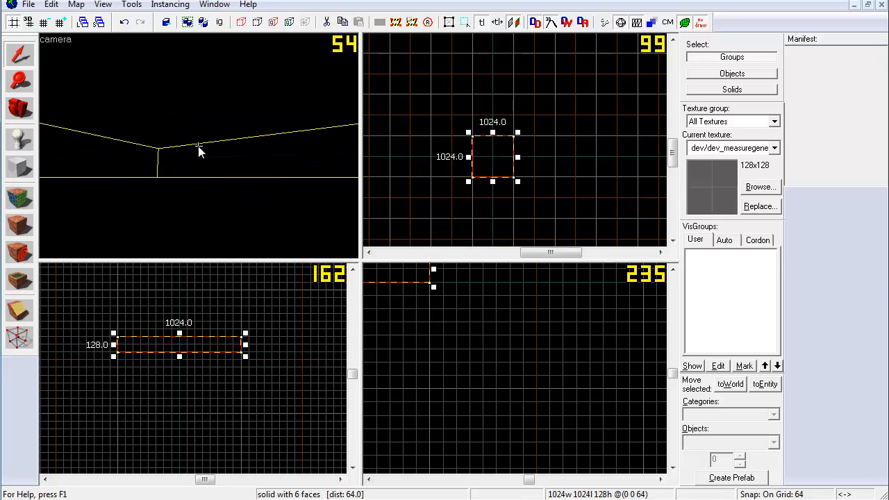
- Fly around the block in the 3D camera view to examine it from several sides
key(s)
key(s)
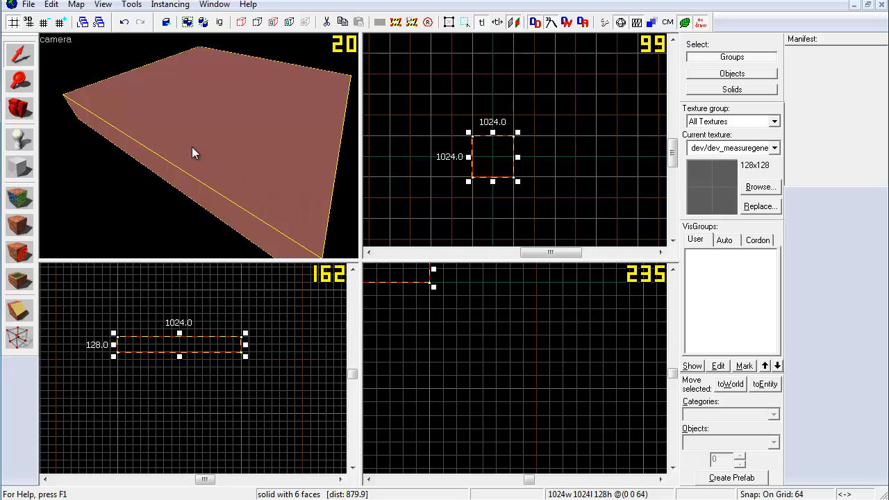
key(z)
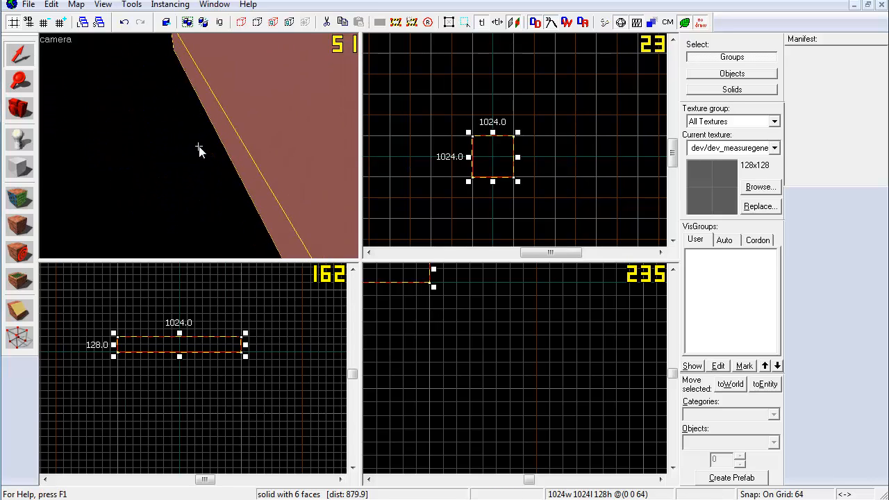
key(a)
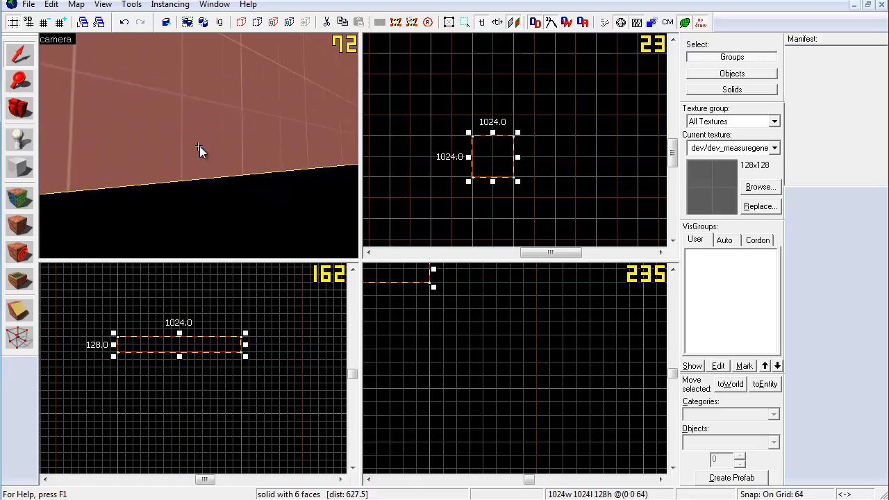
key(w)
key(d)
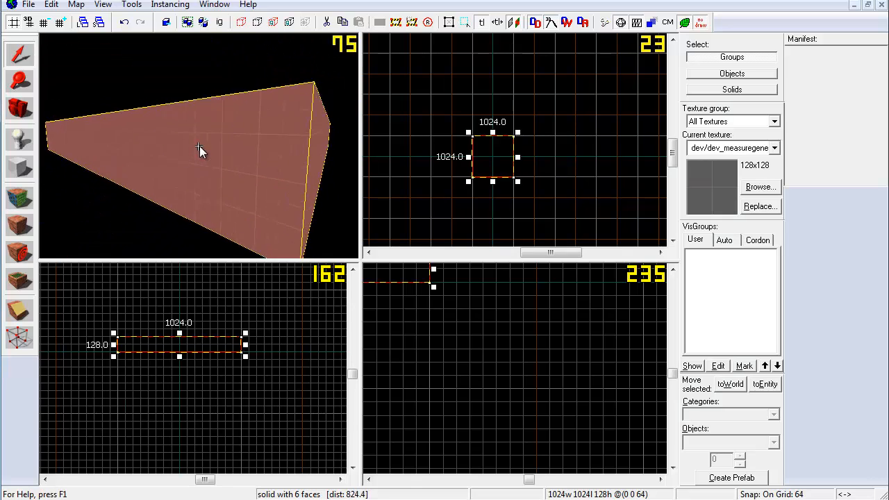
key(w)
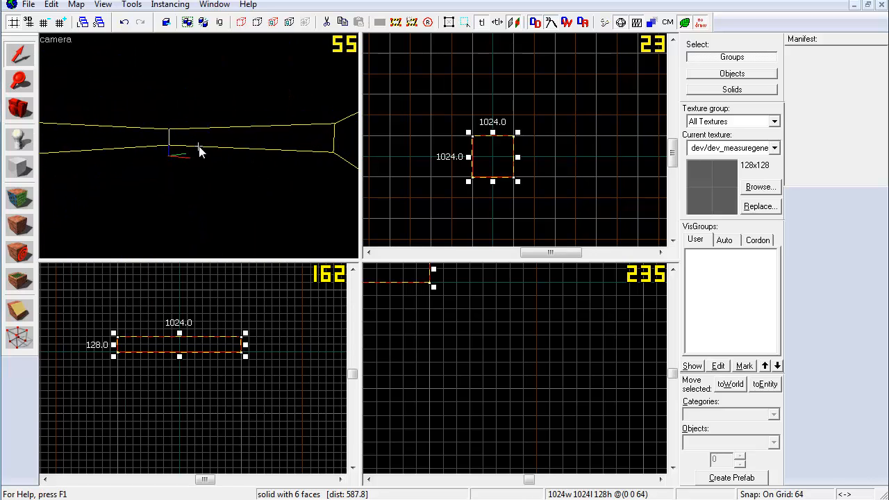
key(s)
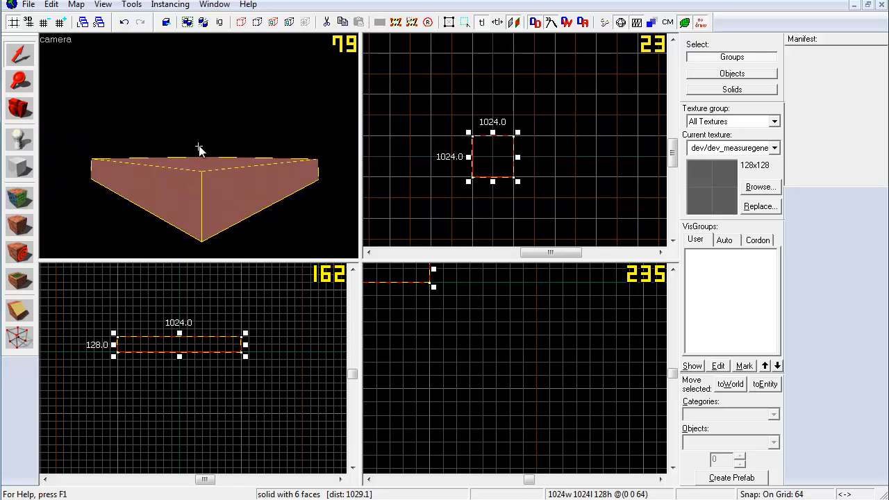
key(a)
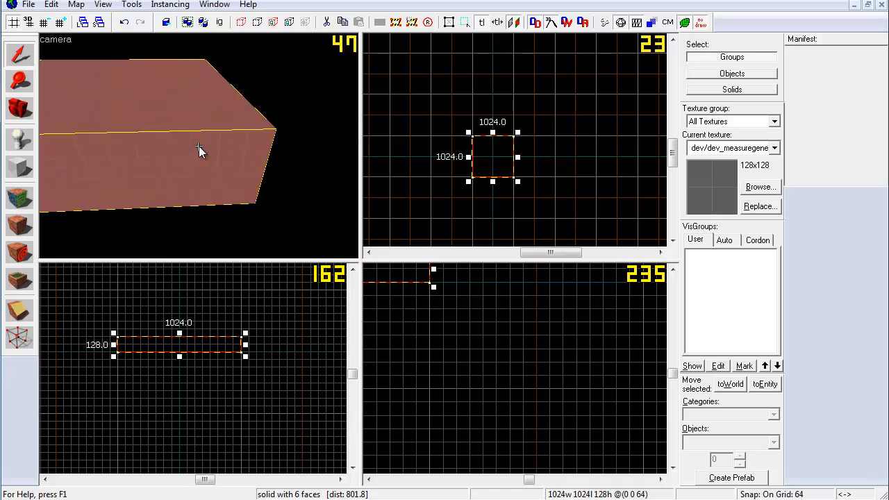
key(s)
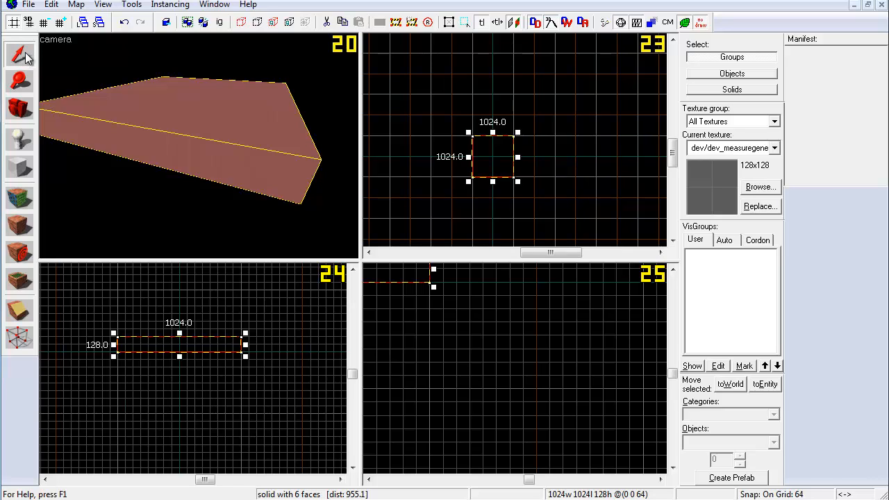
- Make the selected block hollow with a wall thickness of -8 so the walls extend outward
right_click(482, 151)
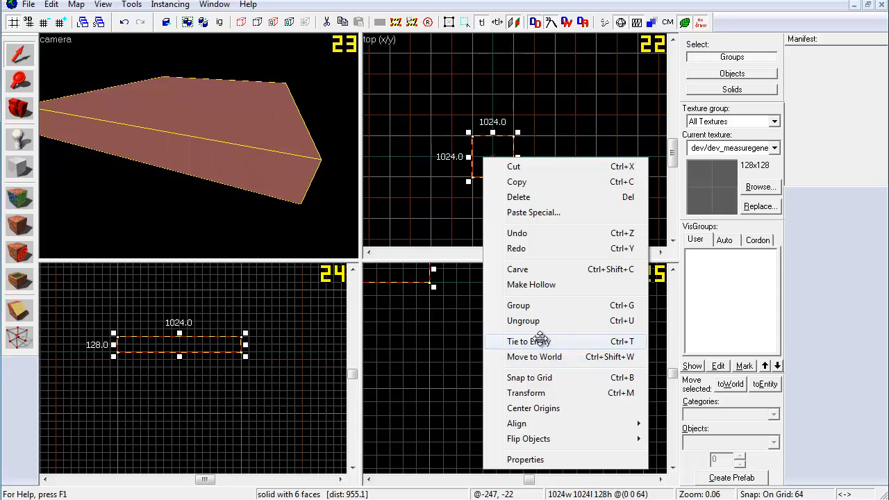
click(533, 285)
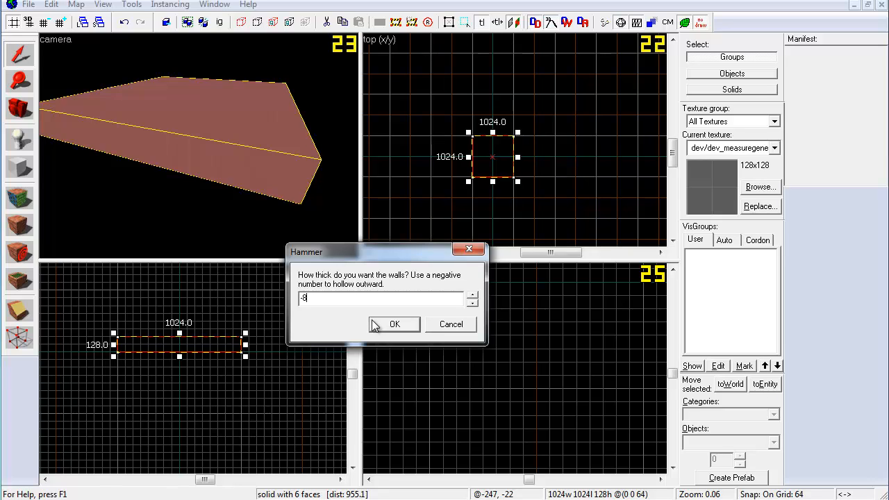
click(375, 324)
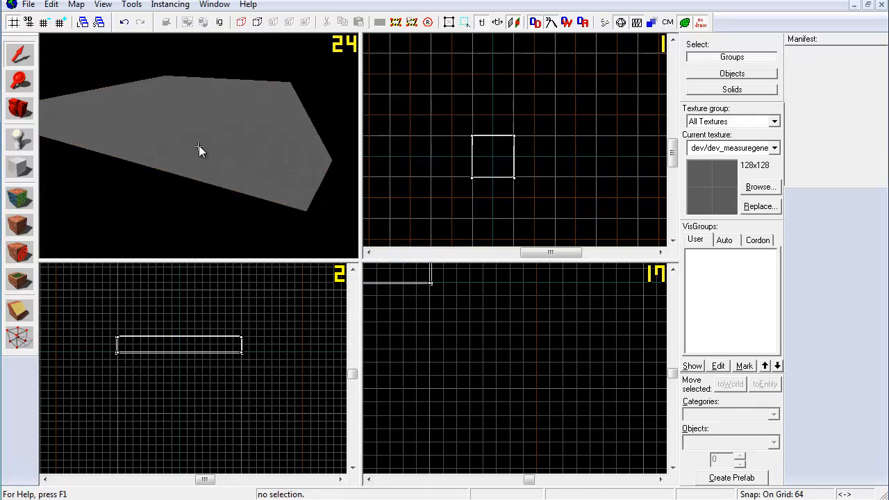
- Select the whole hollowed box group in the 3D camera view and dismiss the Monthly Report Ready notification
key(w)
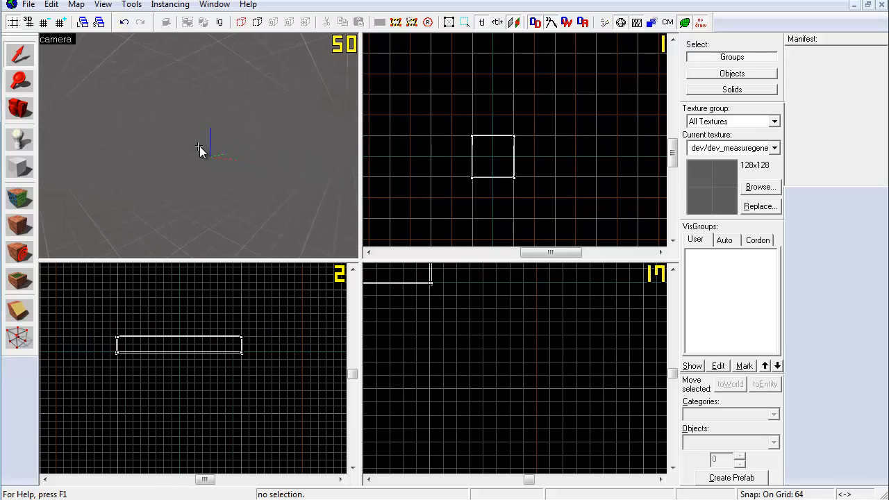
click(199, 146)
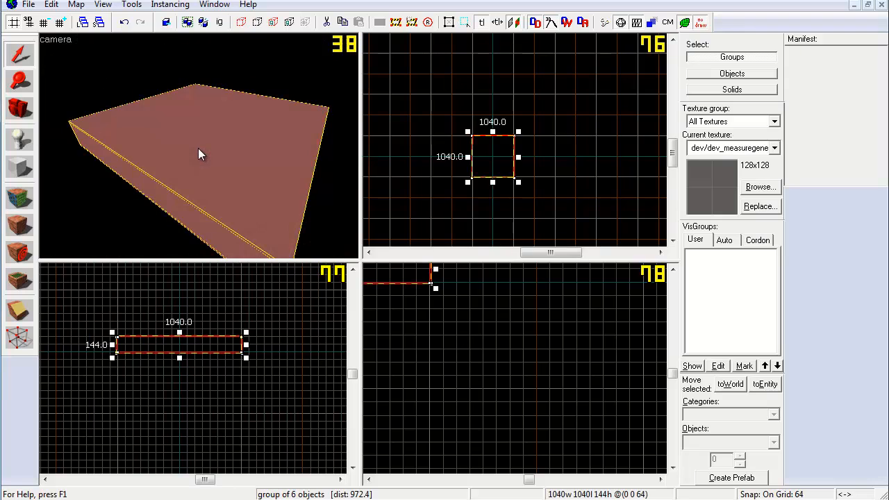
key(d)
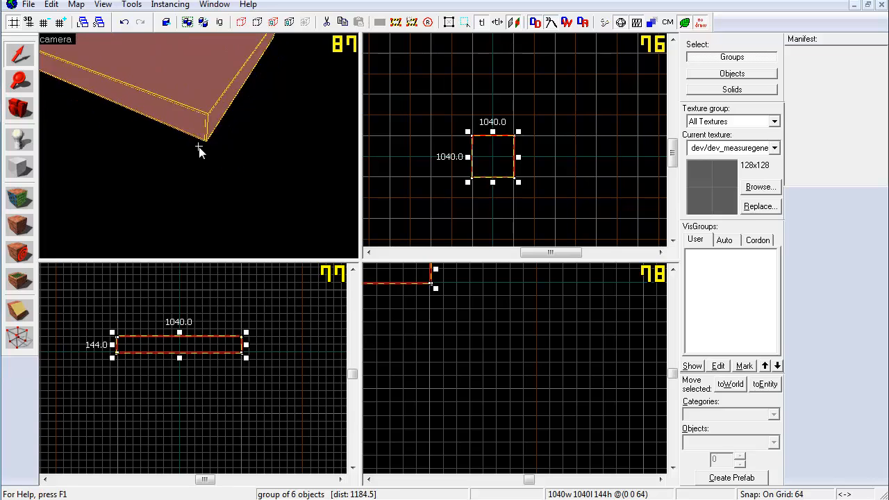
key(w)
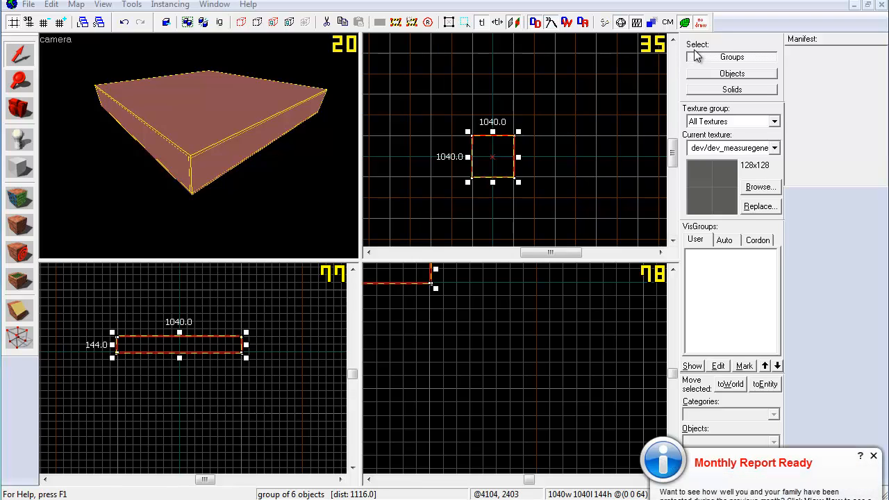
click(874, 455)
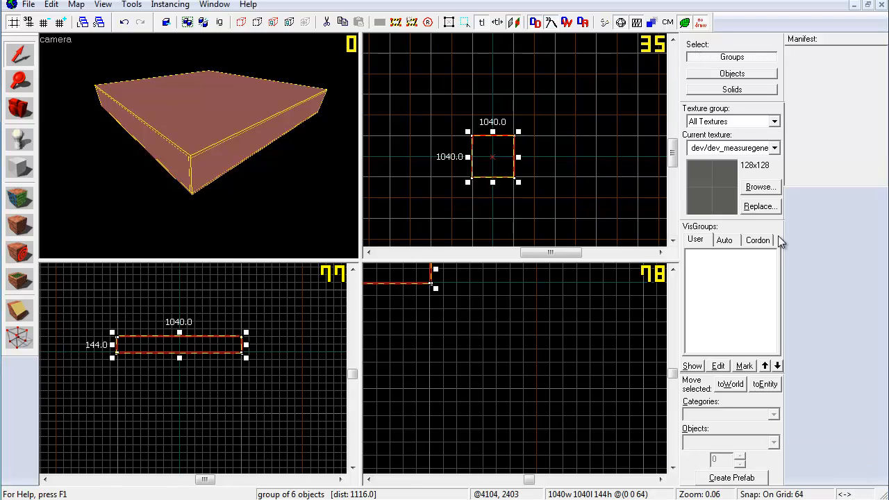
- Switch the selection mode to Objects and select individual faces of the hollow box one at a time, ending on a side wall
click(727, 74)
click(206, 132)
click(166, 158)
click(210, 170)
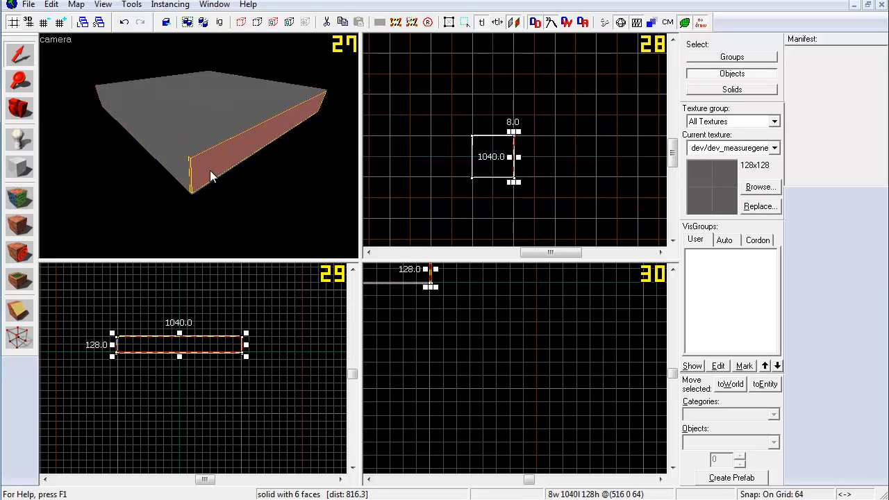
click(189, 130)
click(188, 166)
click(206, 162)
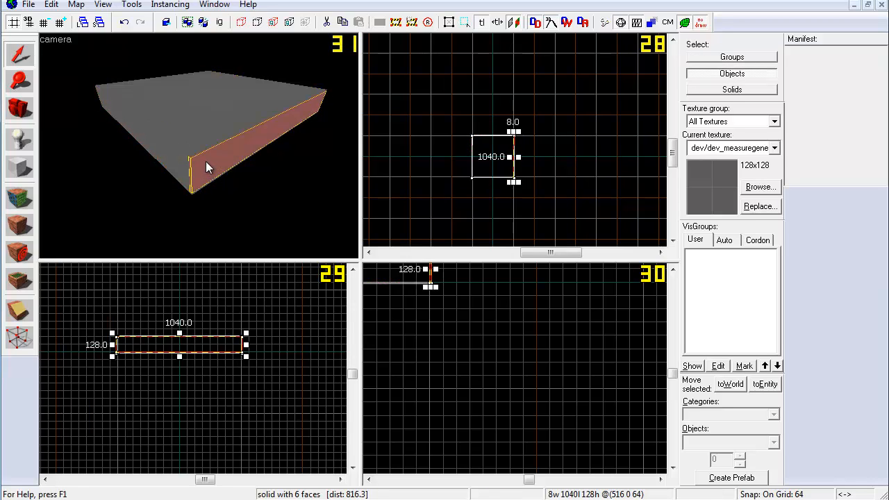
- Switch the selection mode to Solids and select individual solids of the hollow box, ending on the 8 by 1040 side wall
click(728, 90)
click(167, 165)
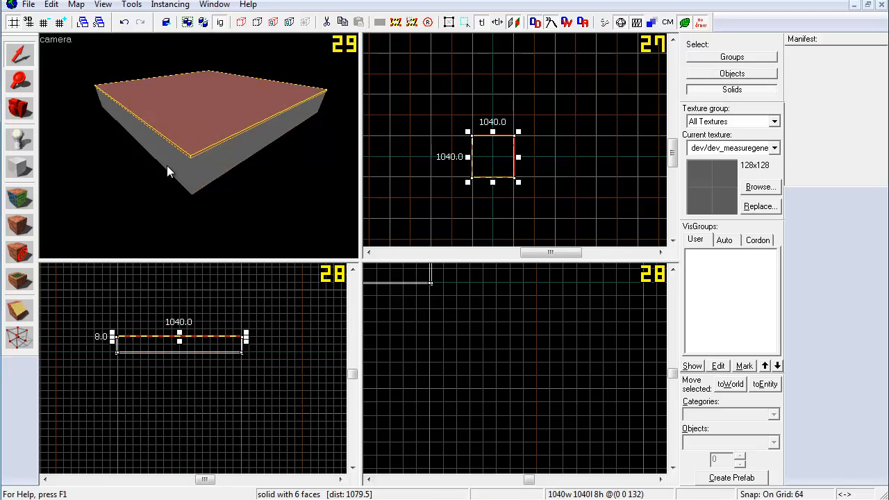
click(199, 152)
click(187, 166)
click(202, 164)
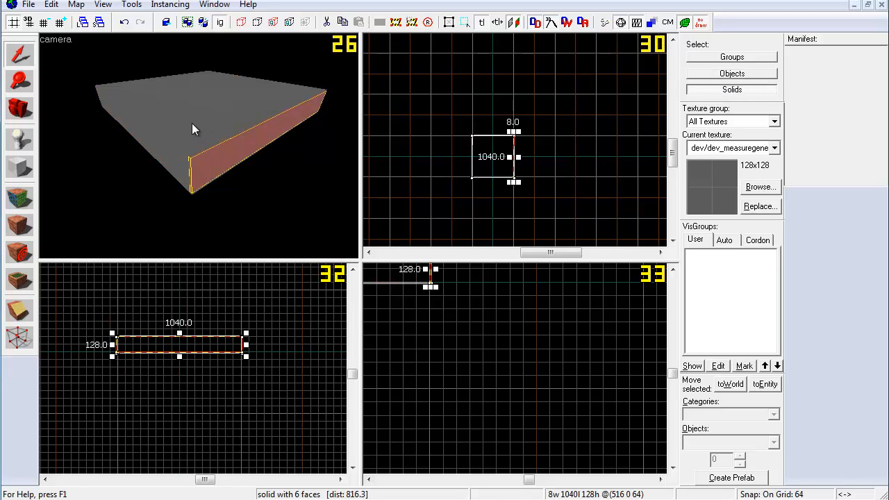
- Select single solids of the hollow box in turn, including the 1024 by 8 side wall, ending on the top slab
click(192, 123)
key(Escape)
click(189, 160)
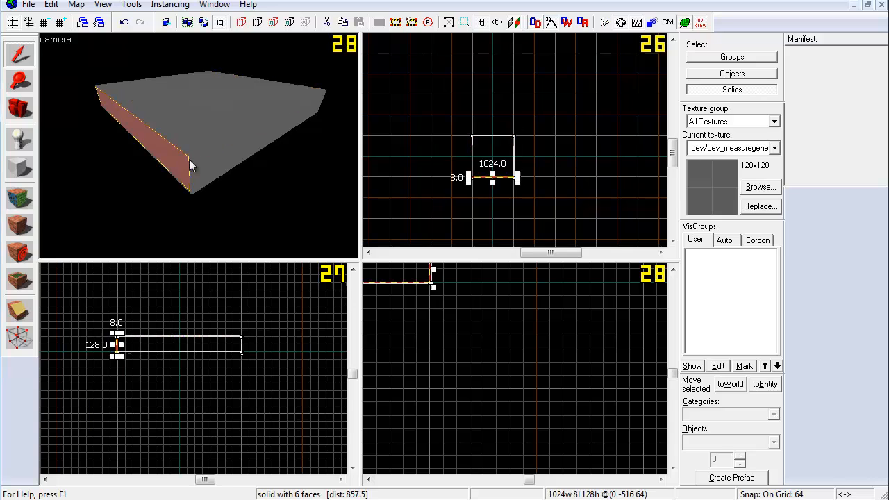
click(199, 143)
click(198, 172)
click(214, 142)
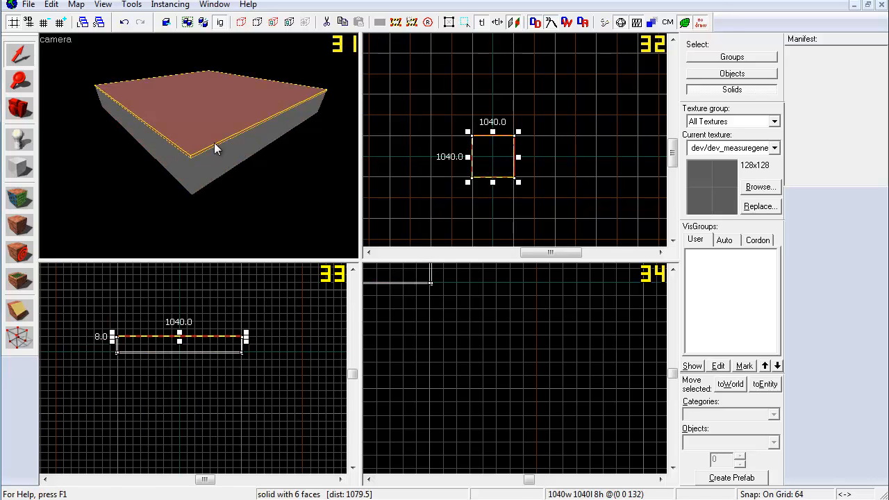
- Switch the selection mode back to Groups, select the whole hollow box, and ungroup it
click(730, 58)
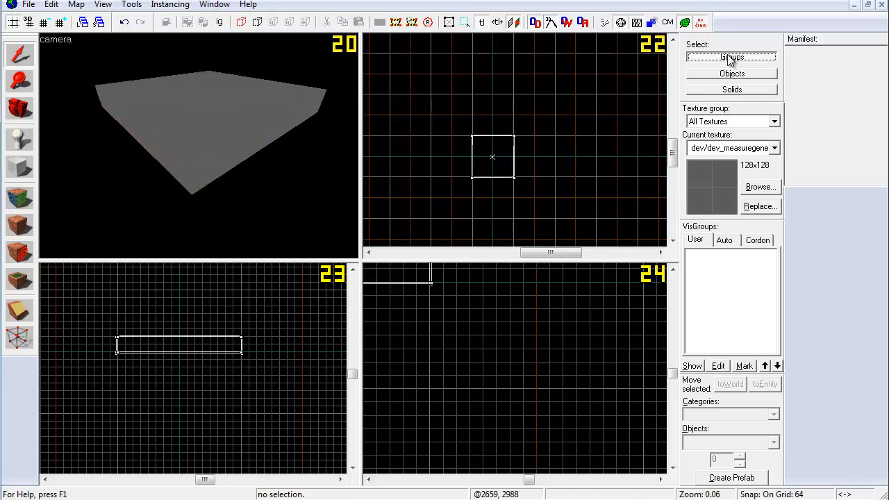
click(266, 134)
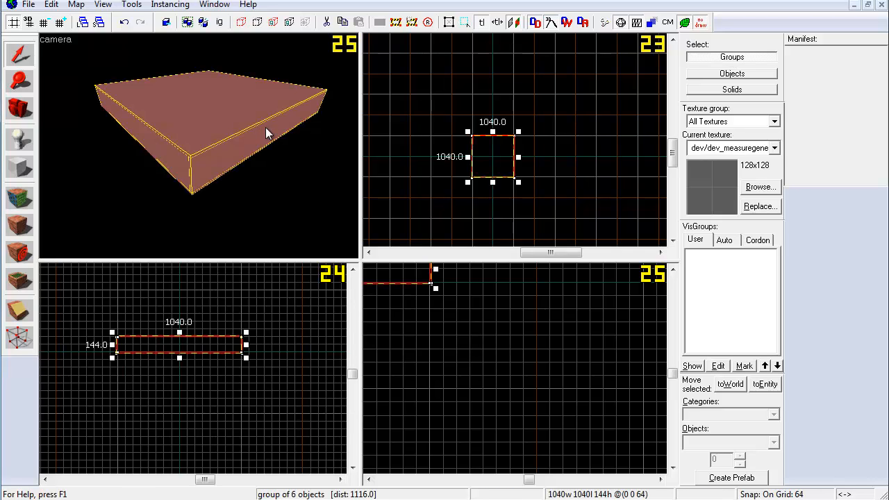
right_click(494, 158)
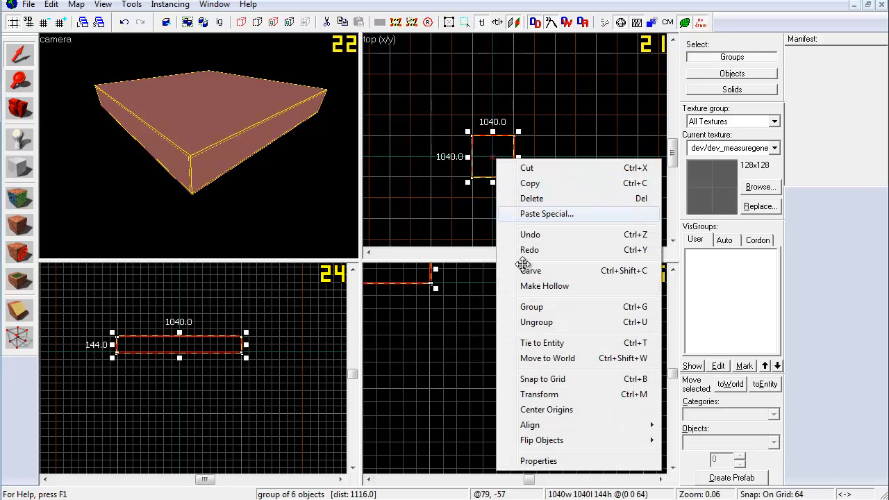
click(539, 324)
- Check the ungrouped box in Groups mode by selecting its walls individually, ending on the top slab
click(212, 164)
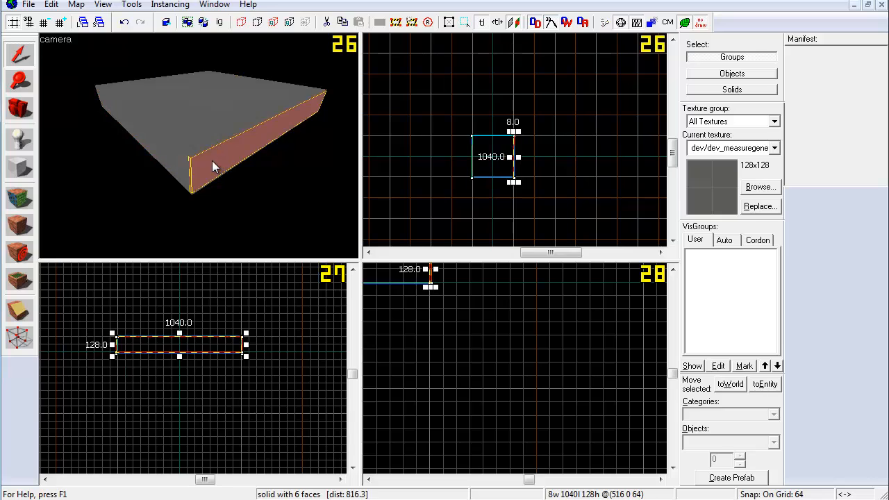
click(172, 173)
click(171, 172)
click(198, 174)
click(222, 133)
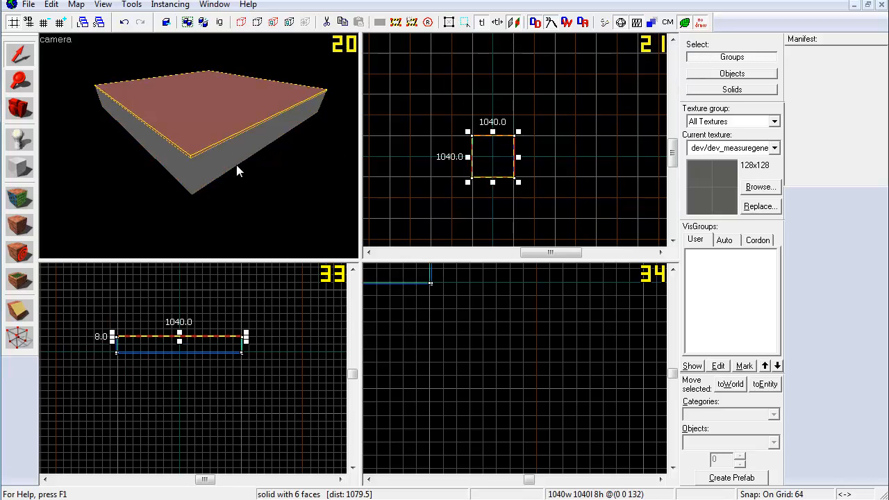
- Fly the camera inside the room and place an info_player_terrorist entity on the floor near one corner
key(z)
key(w)
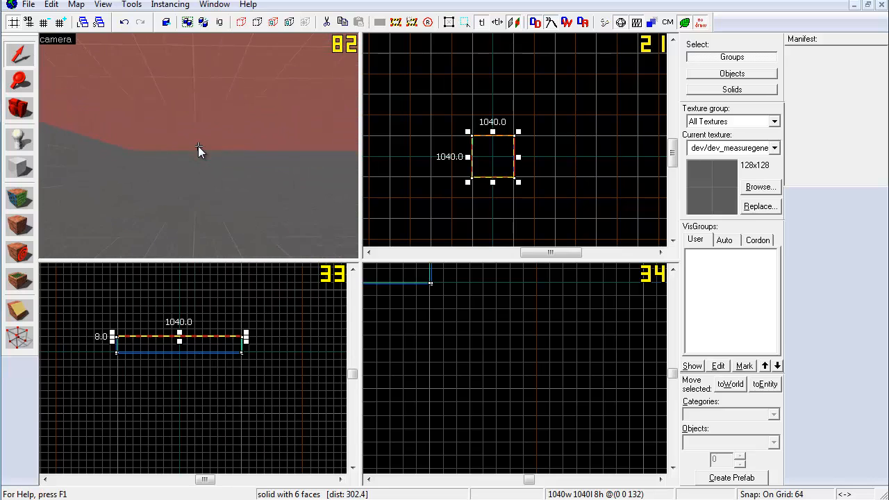
key(z)
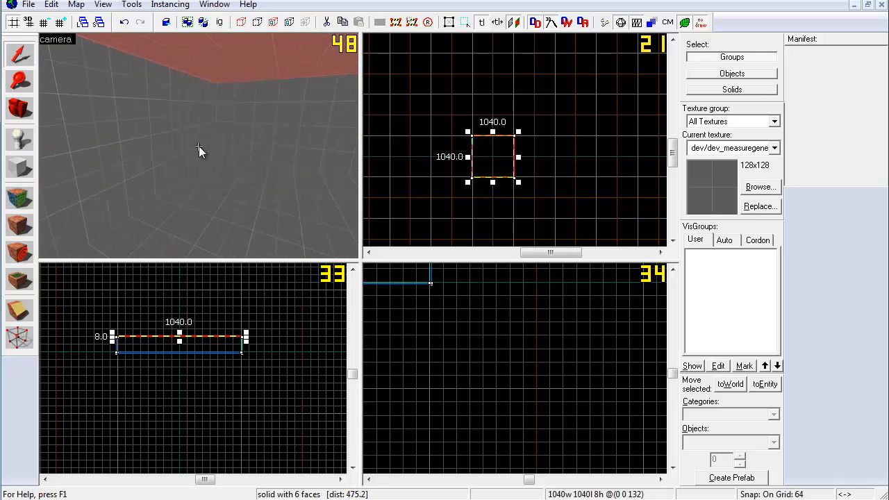
click(20, 141)
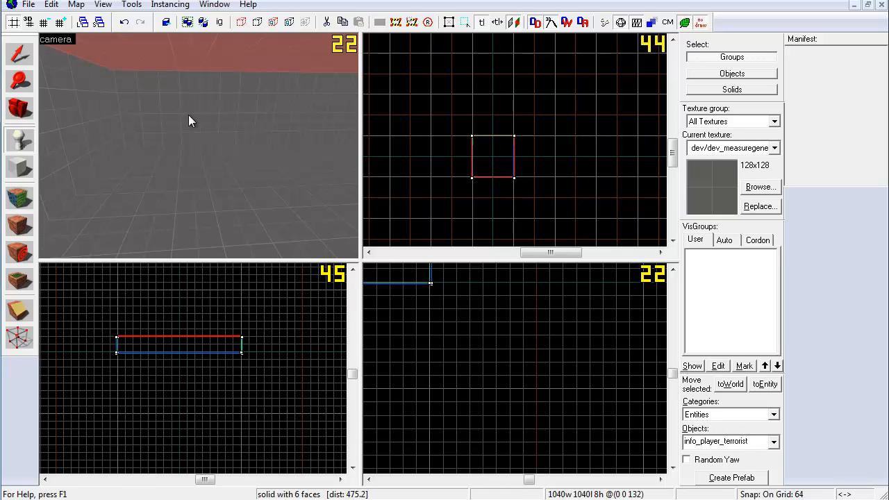
key(z)
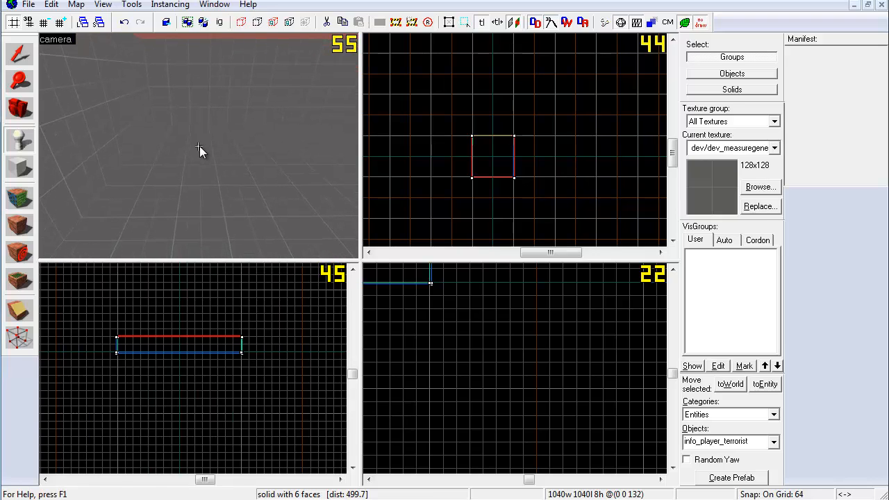
click(199, 149)
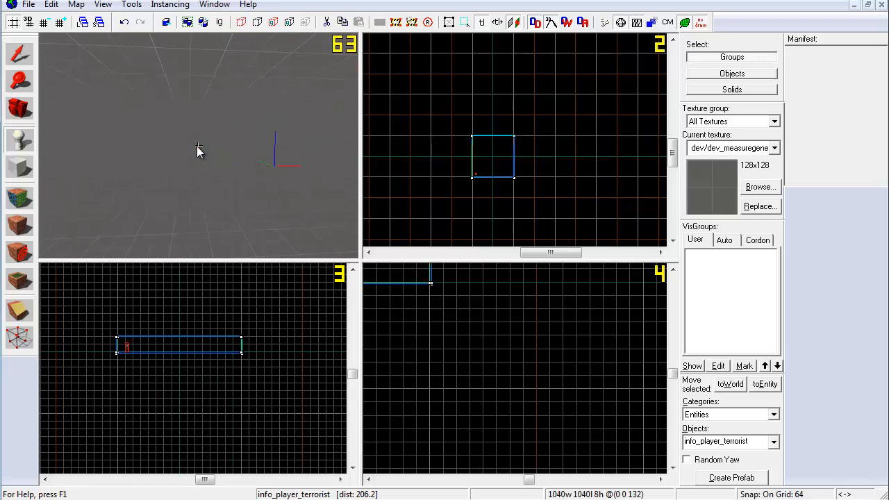
key(z)
- Change the placed spawn entity's class to info_player_counterterrorist in its object properties and apply it
click(21, 56)
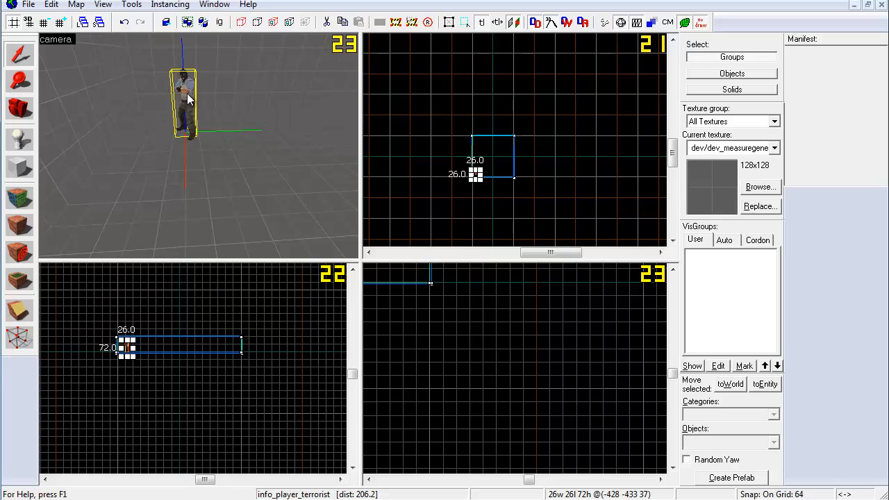
key(alt+Return)
drag(337, 120, 288, 124)
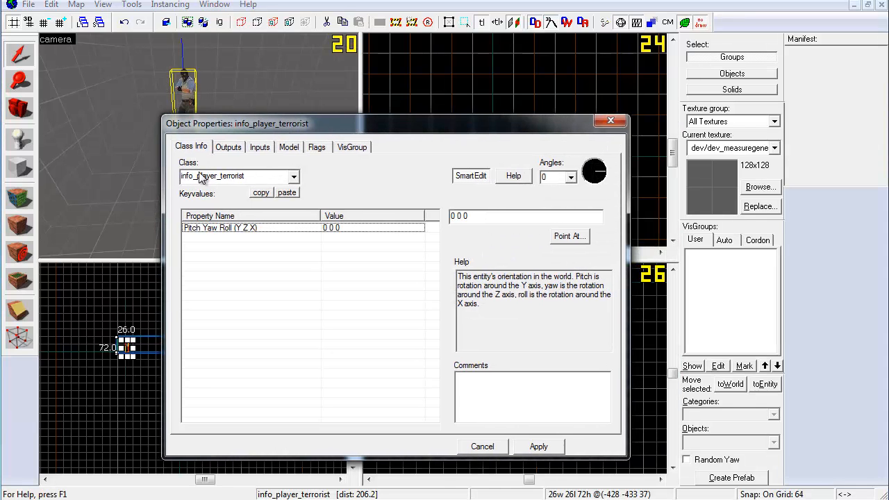
click(294, 177)
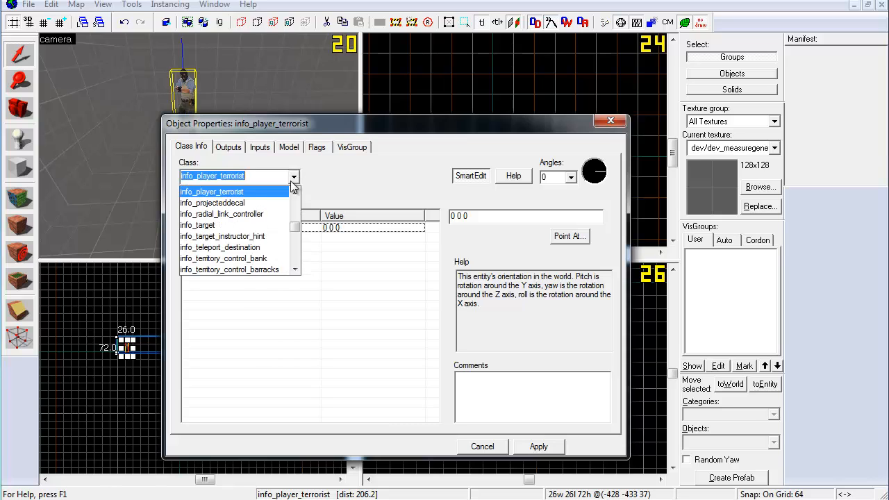
text(counter)
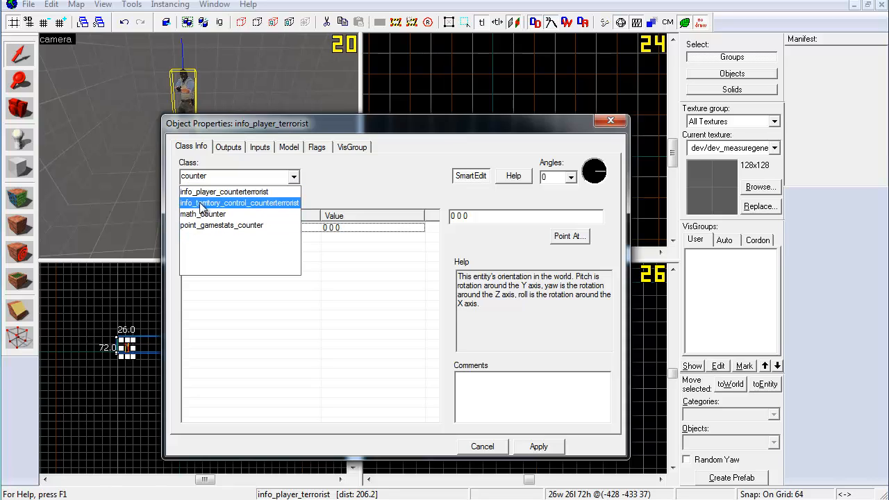
click(226, 193)
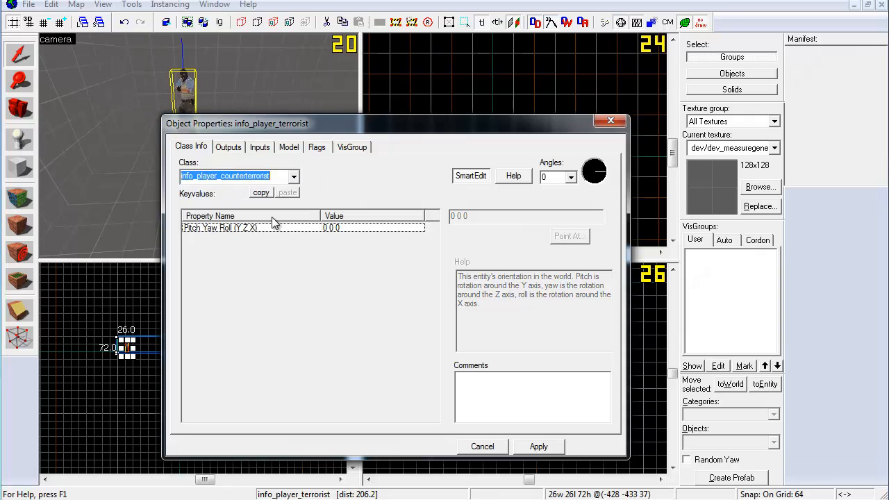
click(539, 447)
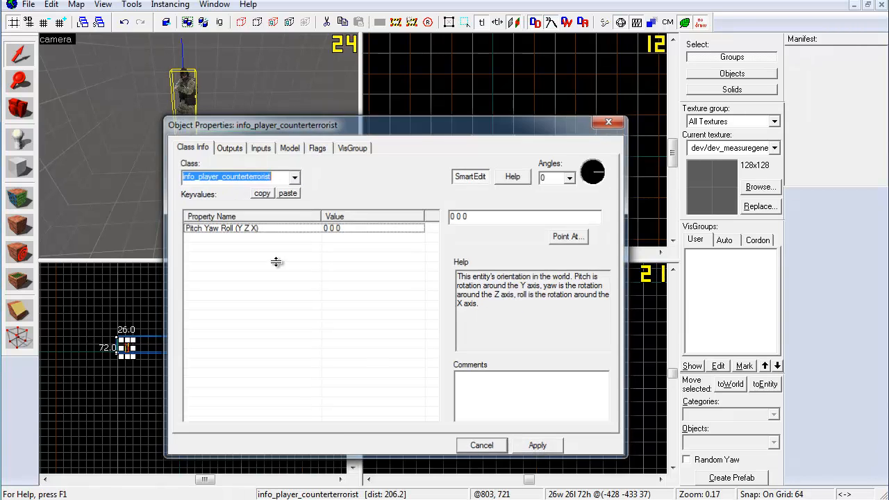
key(Escape)
- Place an info_player_terrorist entity on the floor near the room's diagonally opposite corner and return to the Selection tool
click(28, 139)
key(z)
key(w)
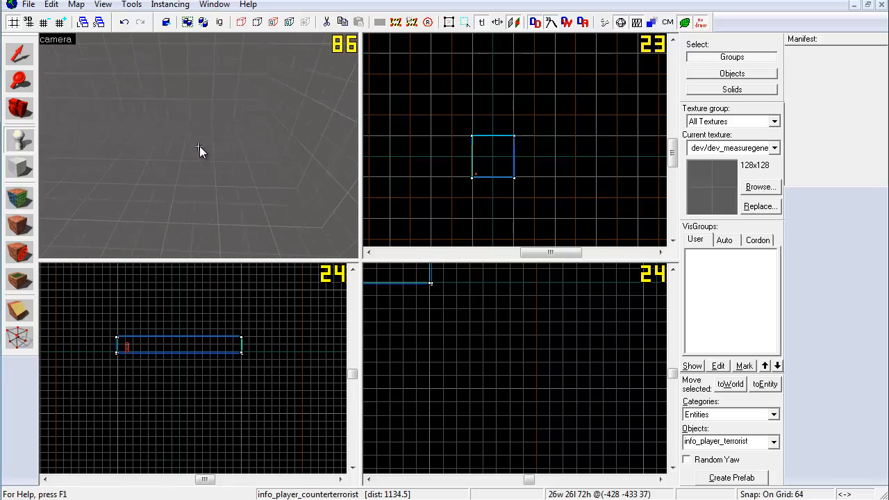
click(199, 146)
key(z)
click(19, 54)
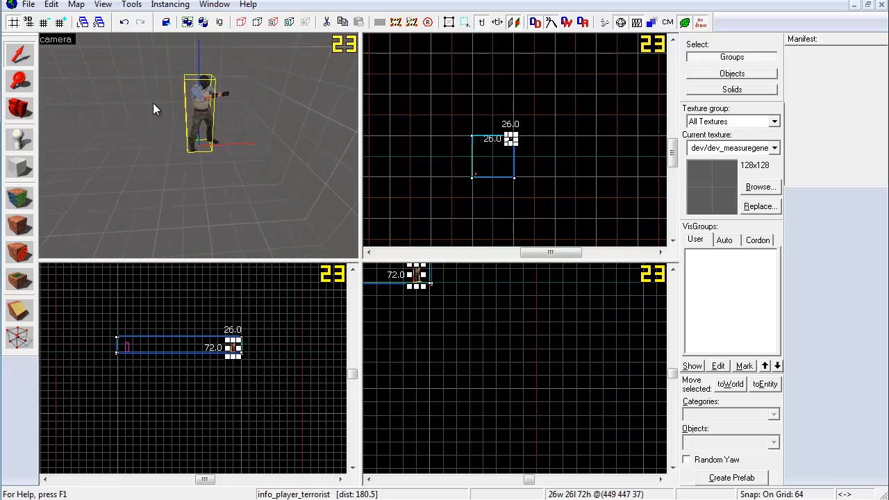
- Open the terrorist spawn's object properties, examine its facing direction from several camera angles inside the room, and close the properties
double_click(203, 109)
drag(255, 125, 463, 130)
key(z)
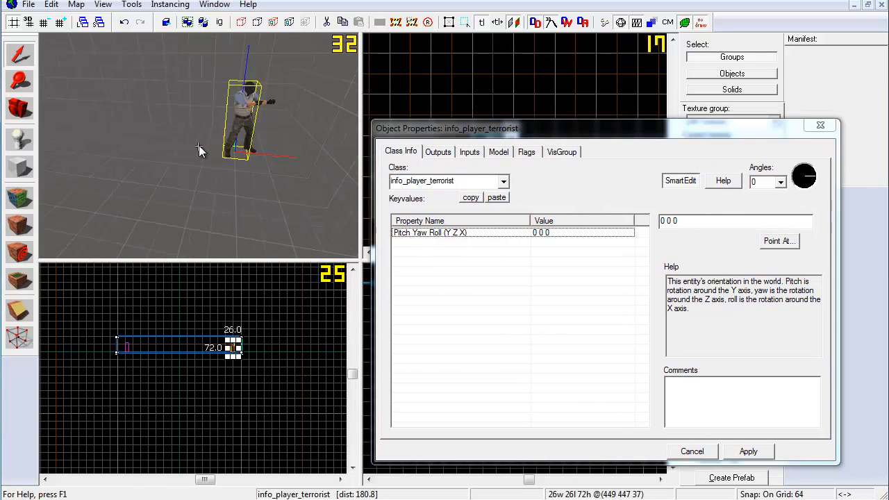
key(s)
key(w)
key(s)
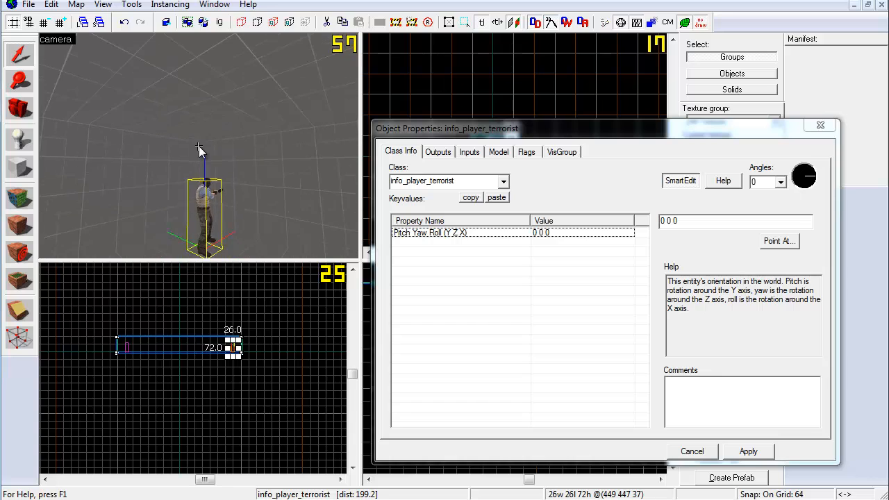
key(w)
key(s)
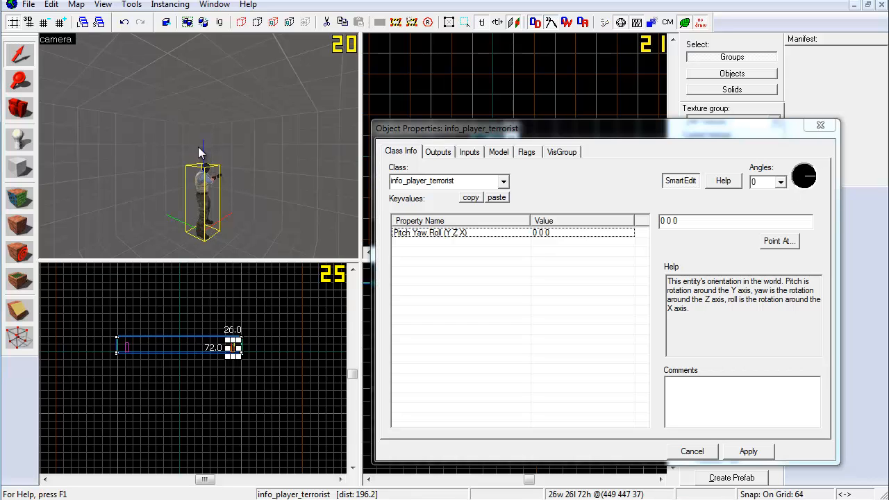
key(z)
key(w)
key(d)
key(s)
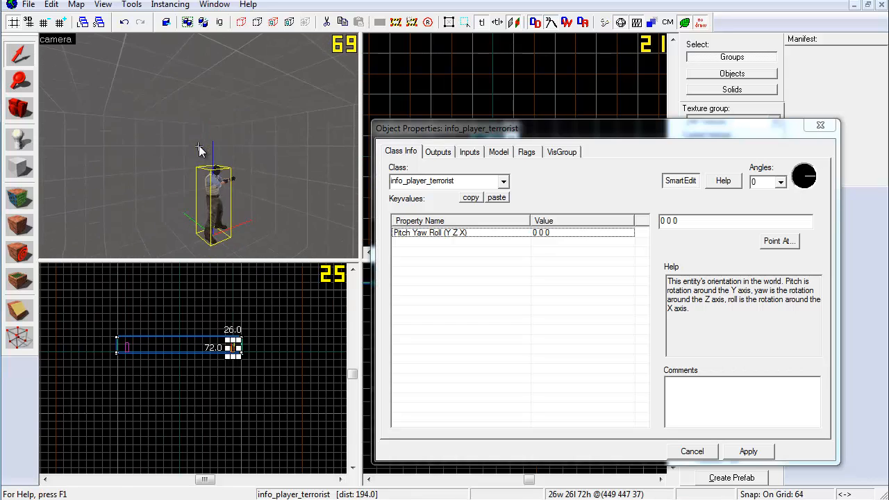
key(d)
key(w)
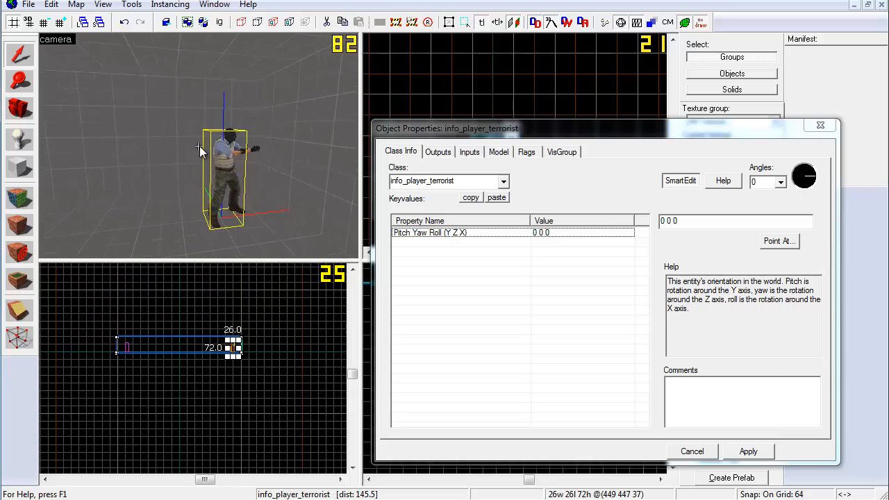
key(d)
key(s)
key(w)
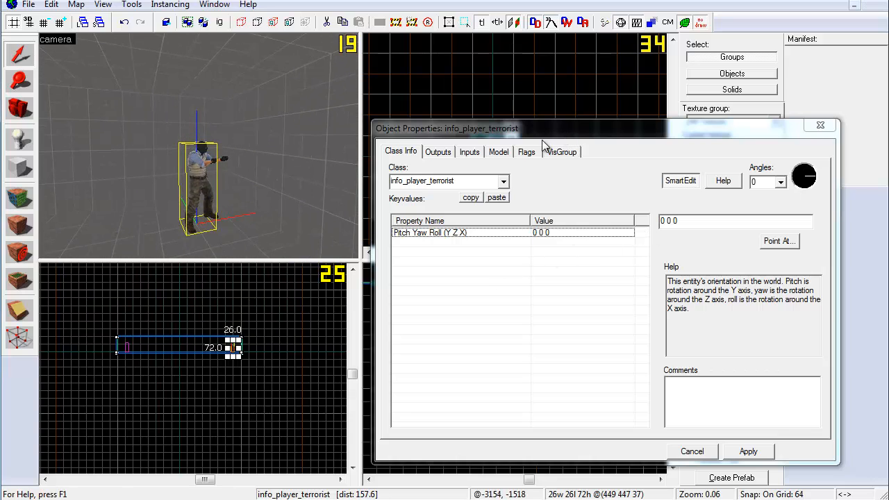
drag(542, 138, 331, 280)
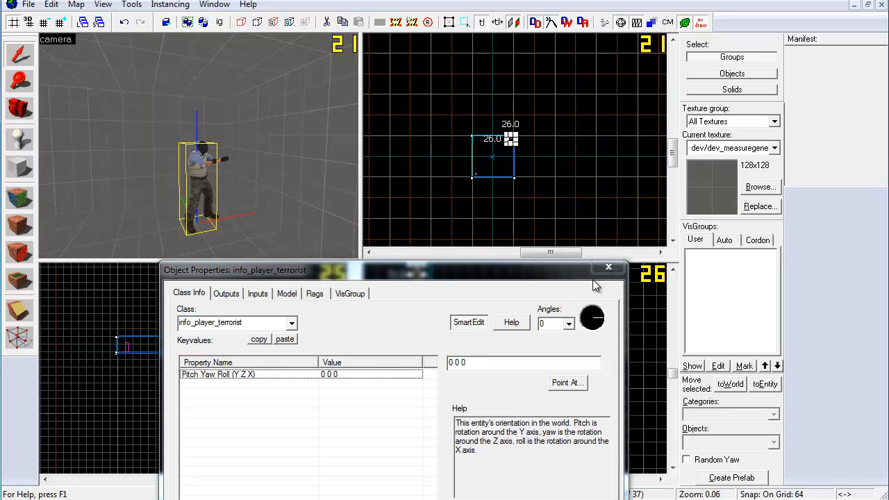
key(alt+Return)
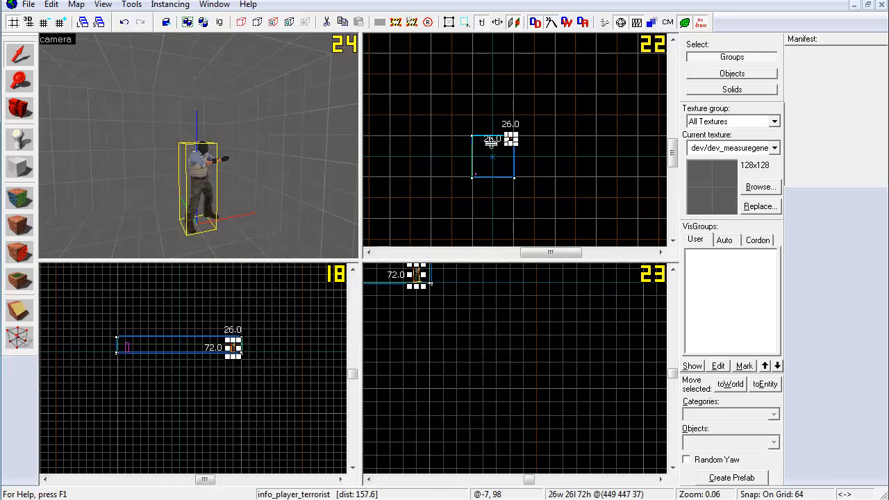
- Move the terrorist spawn onto the grid in the top view, centred at 448, 448
scroll(490, 141, up, 8)
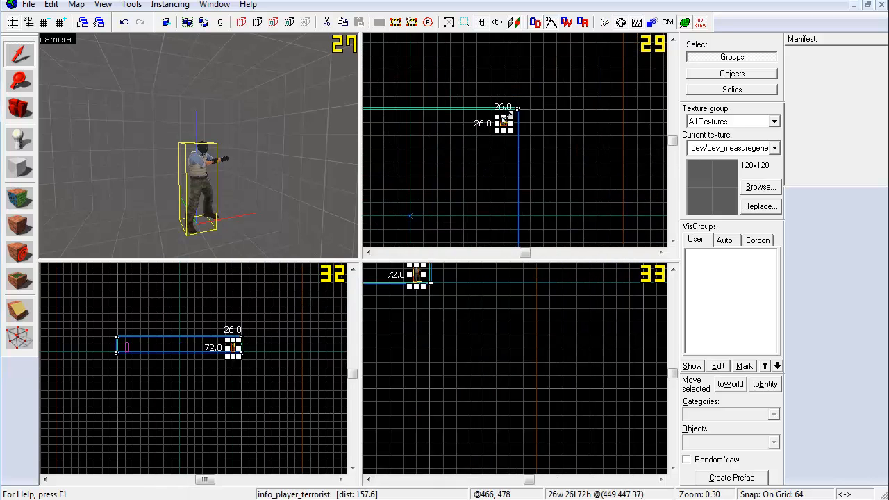
scroll(507, 111, up, 10)
scroll(514, 177, down, 2)
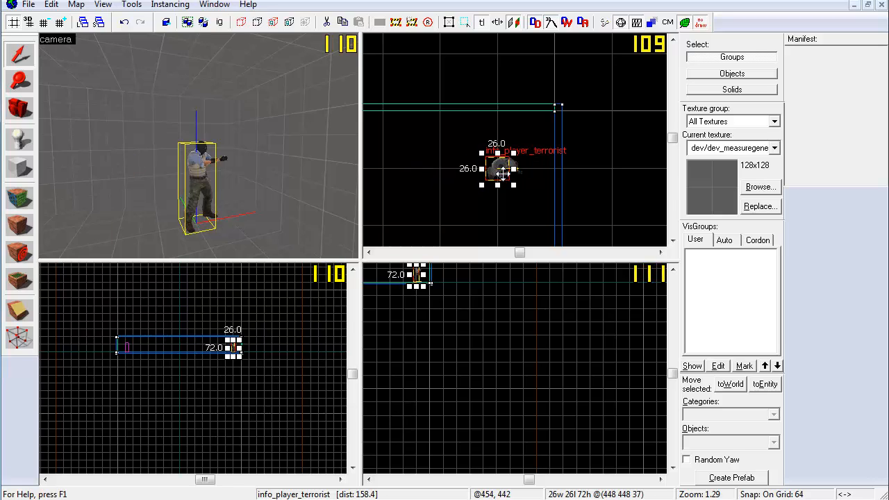
scroll(543, 157, down, 2)
scroll(510, 169, up, 3)
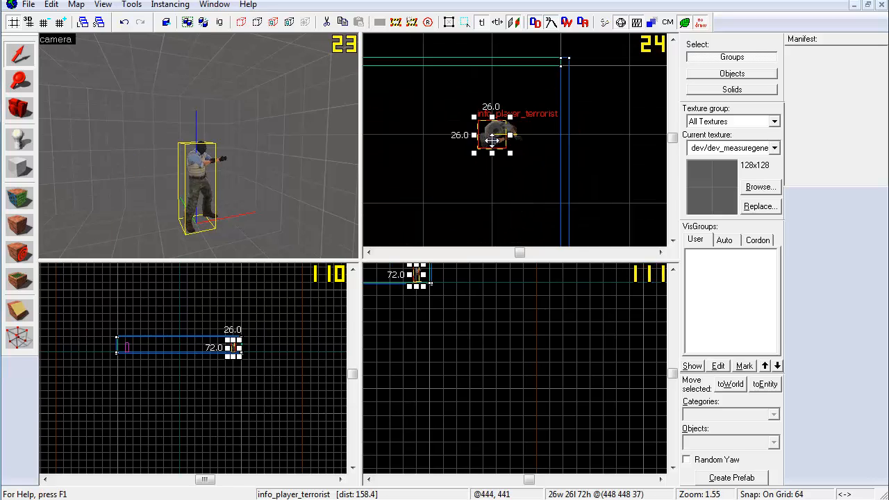
- Rotate the terrorist spawn in the top view to face diagonally into the room, inspect it in the camera view, and deselect it
click(491, 140)
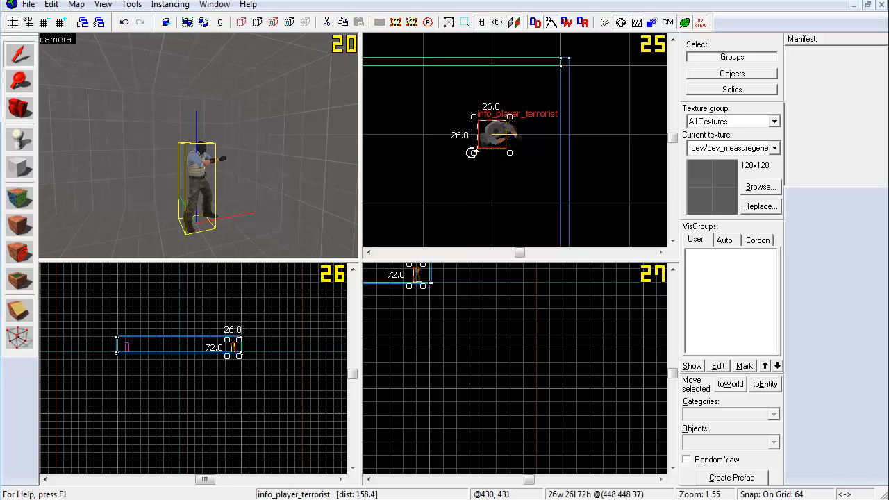
drag(472, 152, 498, 61)
drag(260, 176, 198, 146)
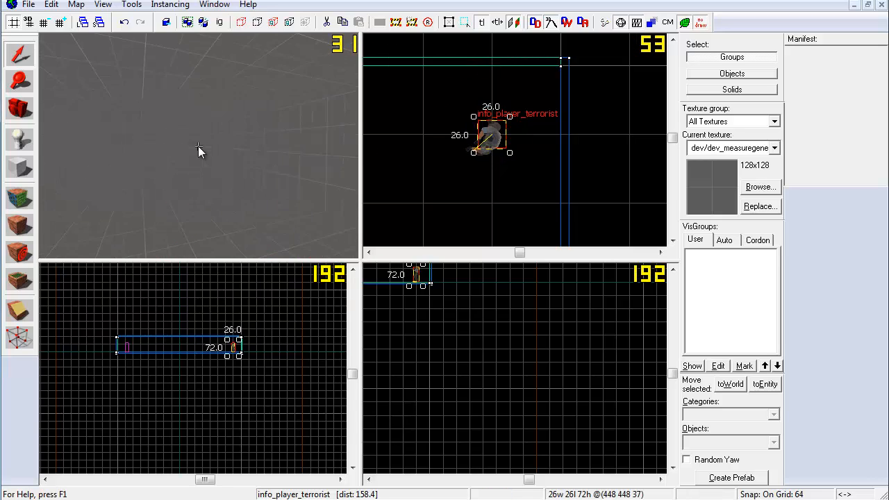
key(w)
key(s)
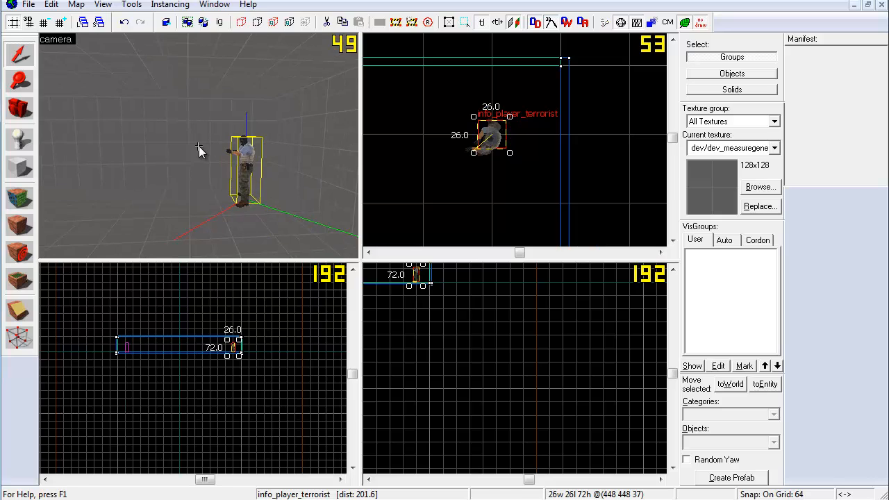
click(554, 155)
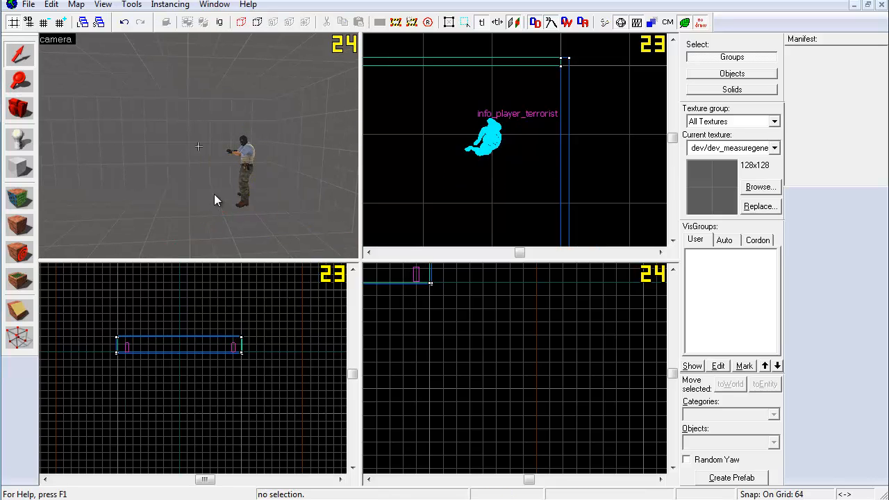
key(z)
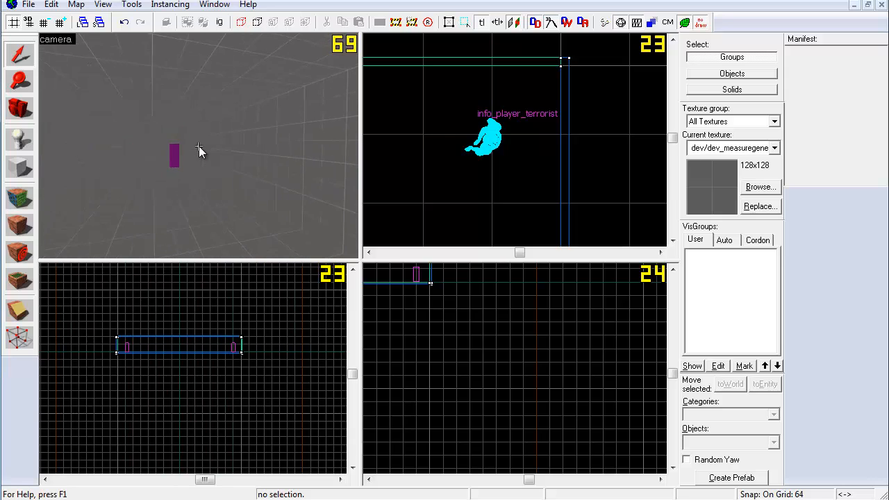
key(w)
key(s)
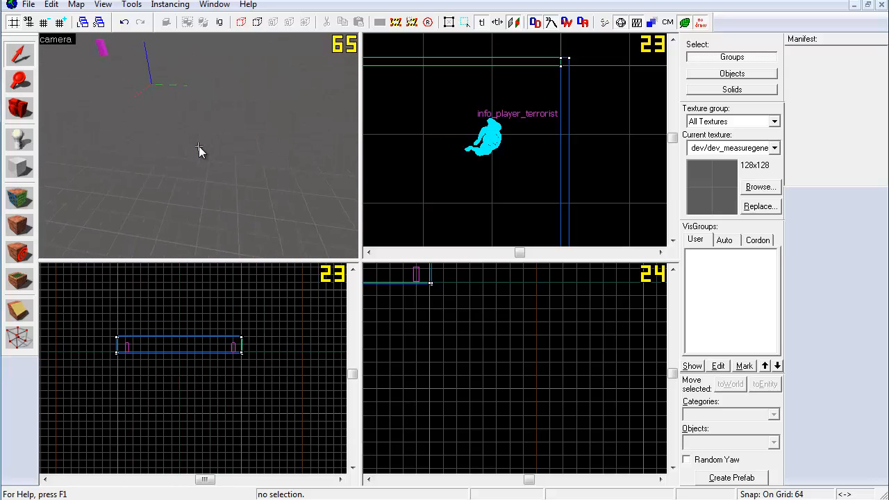
key(s)
key(z)
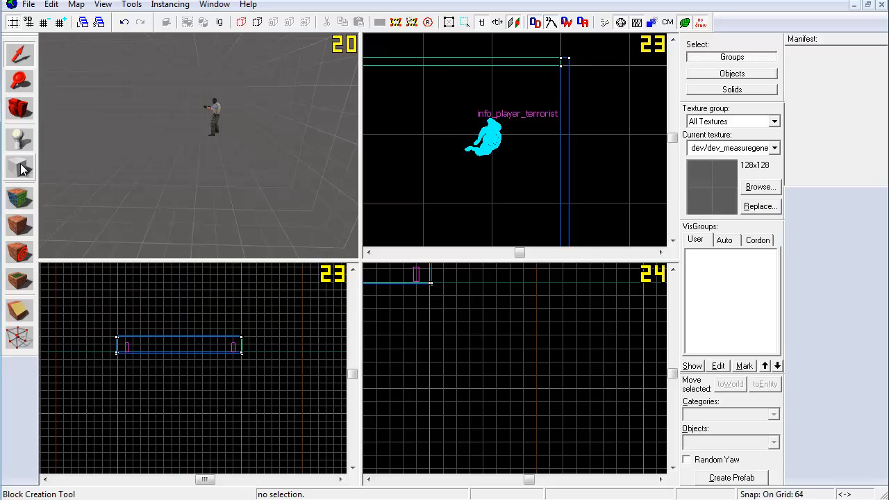
- Activate the Block Creation Tool, filter the texture browser by "tools", and enlarge the browser window
click(21, 167)
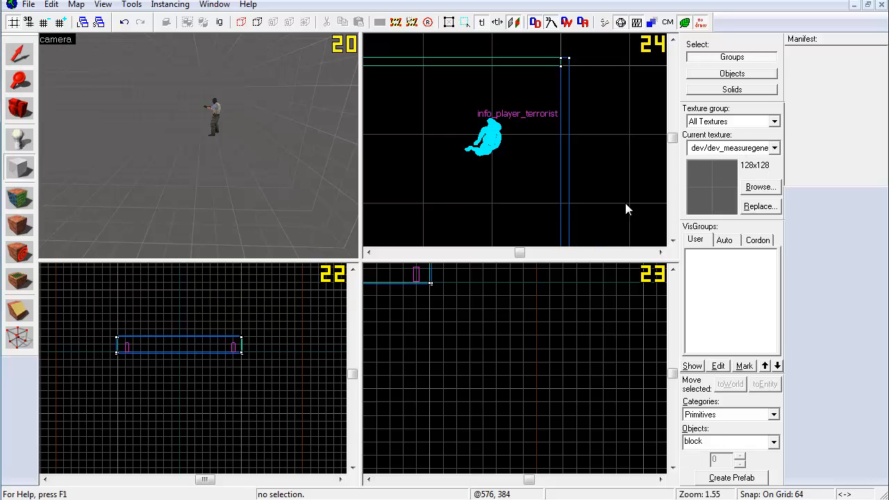
click(760, 186)
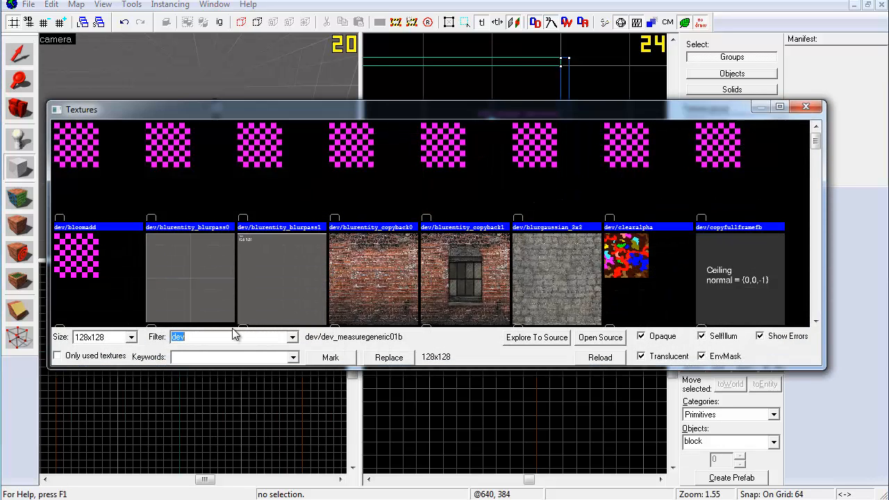
text(tools)
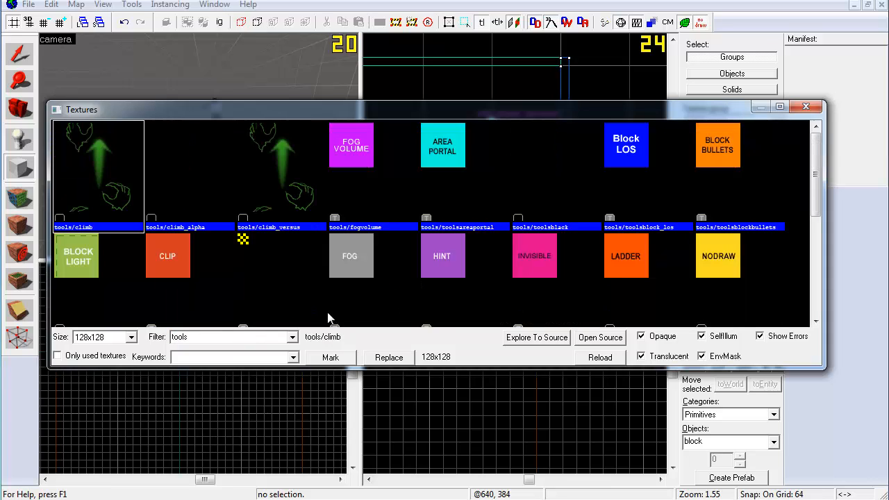
click(353, 256)
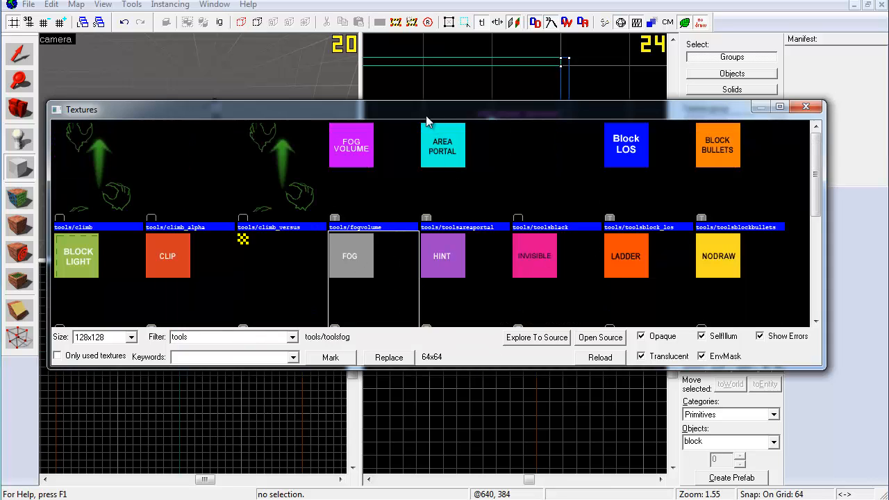
drag(413, 103, 415, 44)
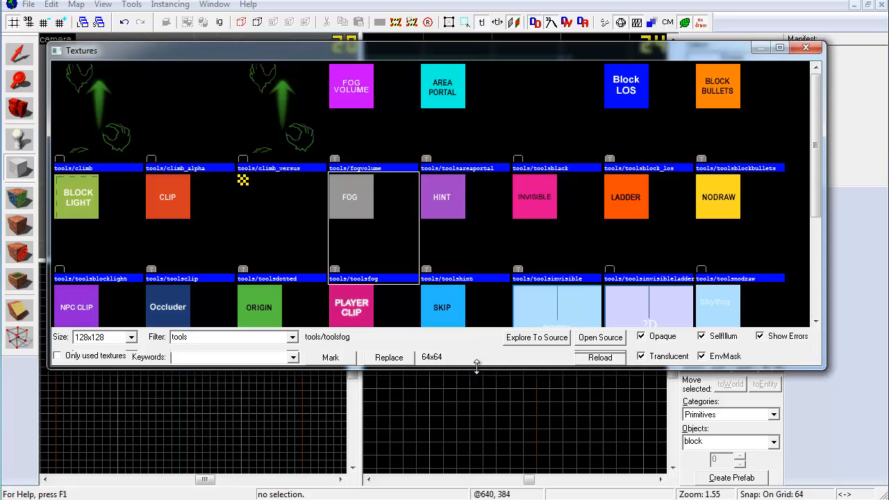
drag(477, 367, 481, 421)
drag(409, 63, 426, 75)
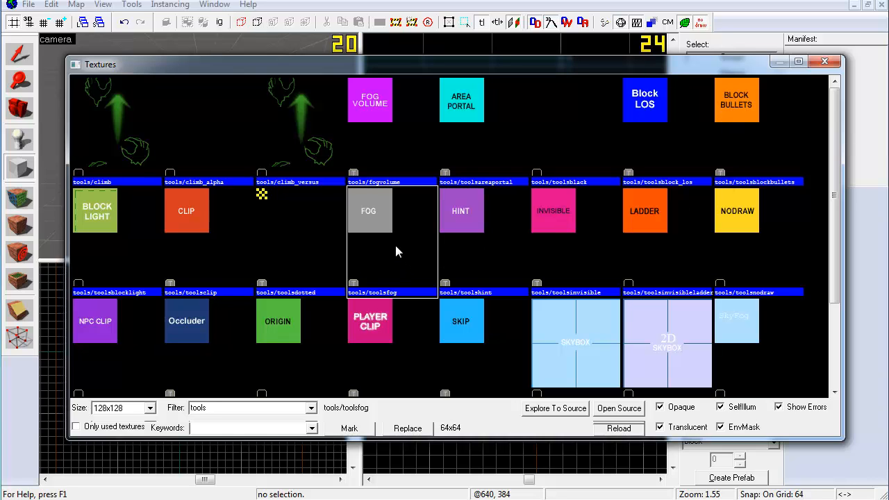
- Look through the tool textures and choose tools/toolstrigger as the current texture
scroll(399, 249, down, 3)
click(119, 323)
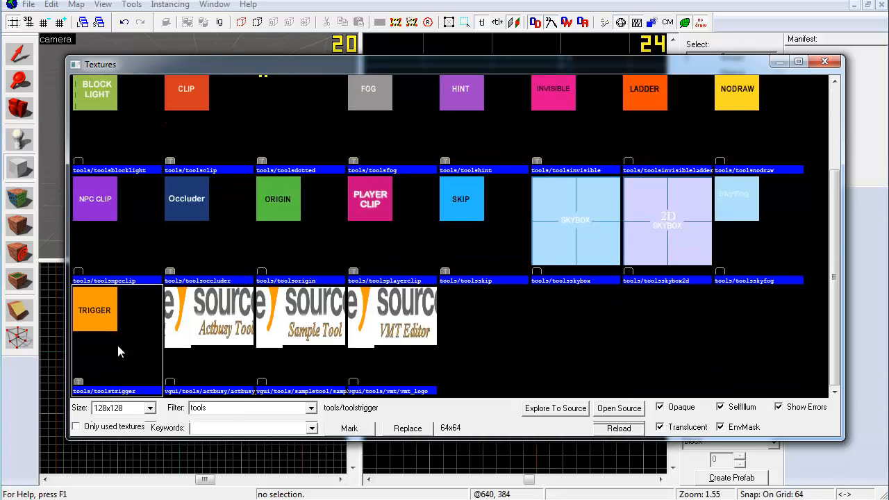
scroll(576, 259, up, 3)
scroll(519, 295, up, 1)
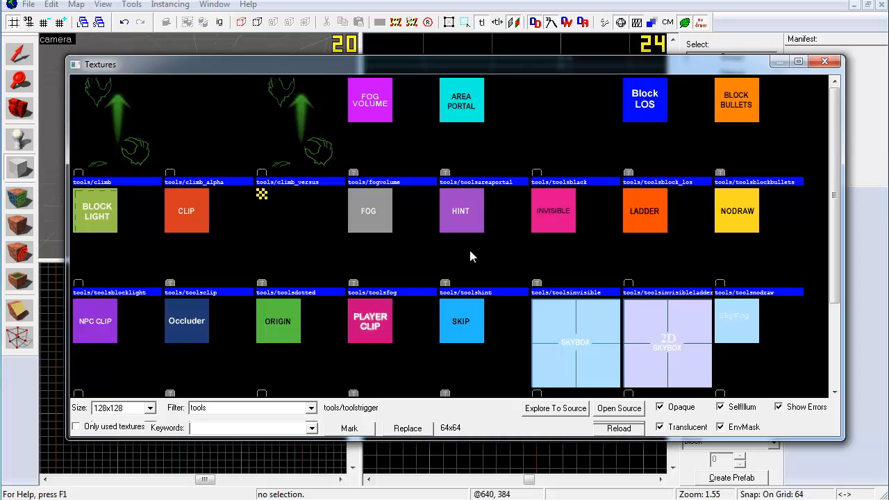
click(635, 195)
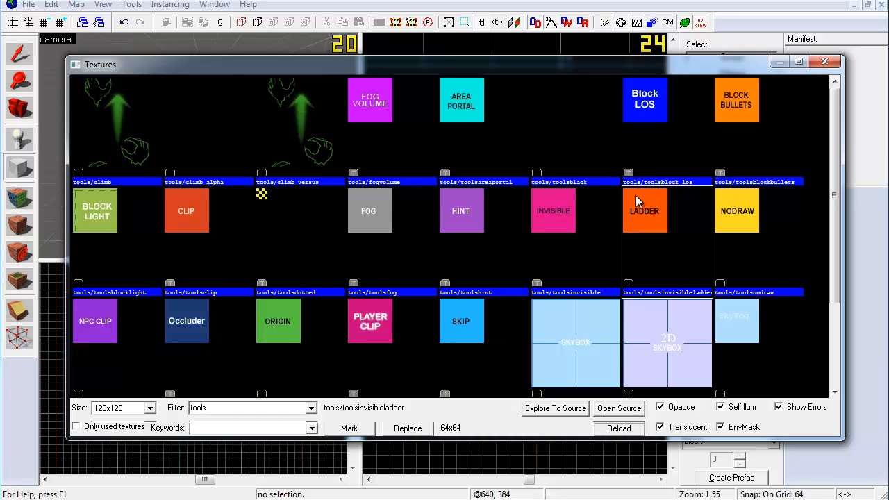
click(725, 196)
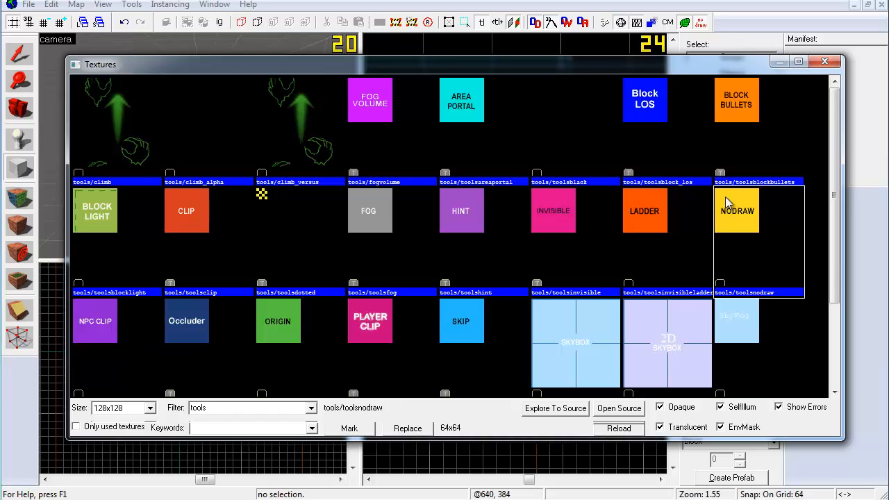
scroll(137, 360, down, 2)
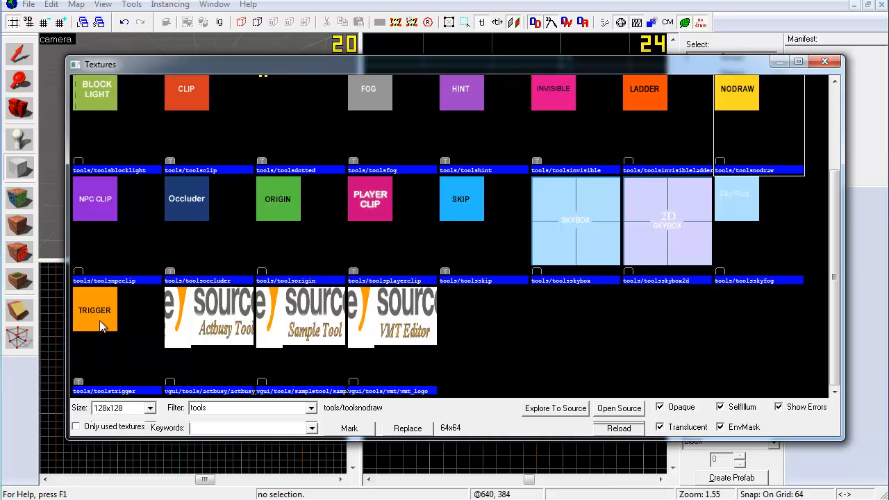
double_click(82, 308)
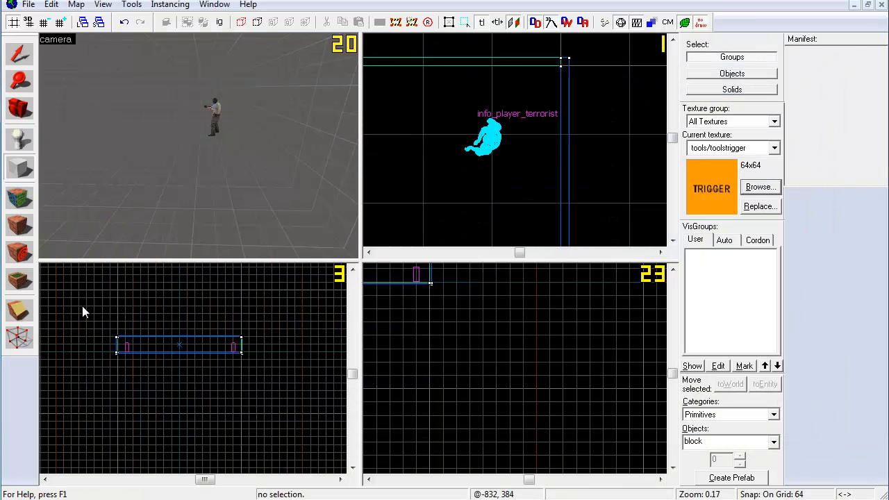
- Create a 256 × 256 × 128 trigger-textured block around the terrorist spawn, fitted into the room's corner from floor to ceiling
scroll(605, 98, down, 3)
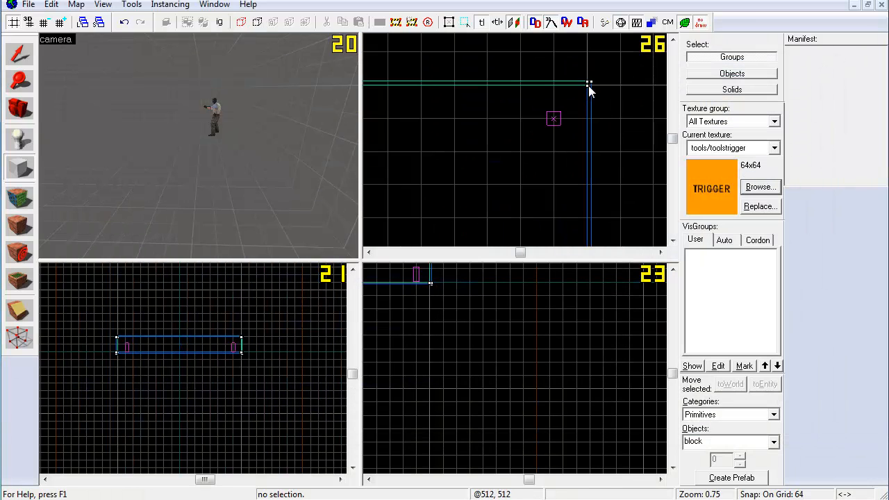
mouse_move(589, 89)
mouse_down()
mouse_move(530, 183)
mouse_move(451, 221)
mouse_up()
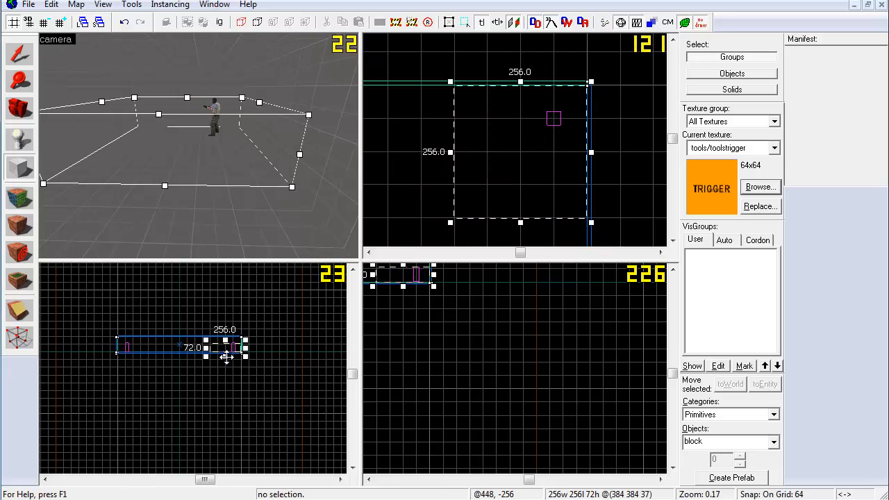
scroll(226, 356, up, 5)
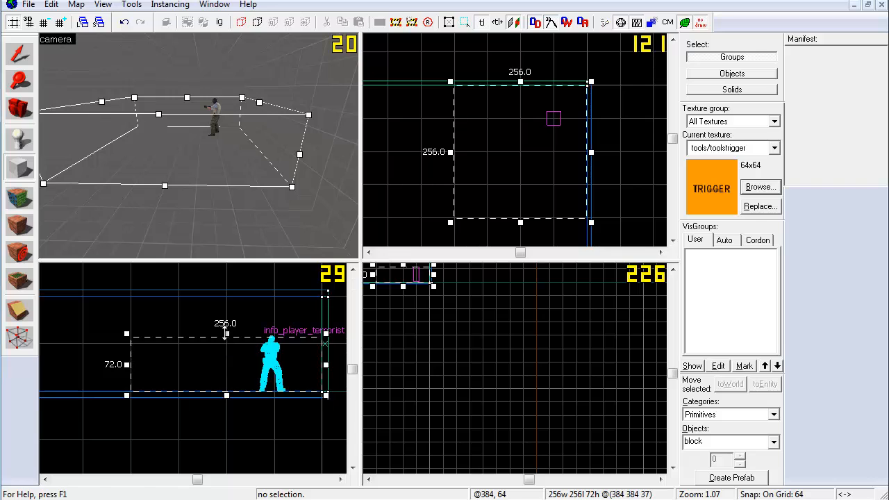
drag(226, 335, 226, 295)
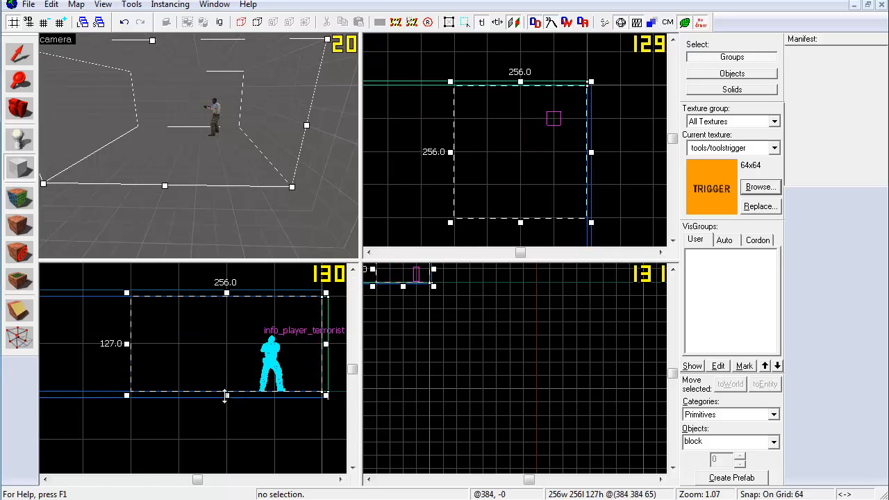
drag(225, 396, 225, 398)
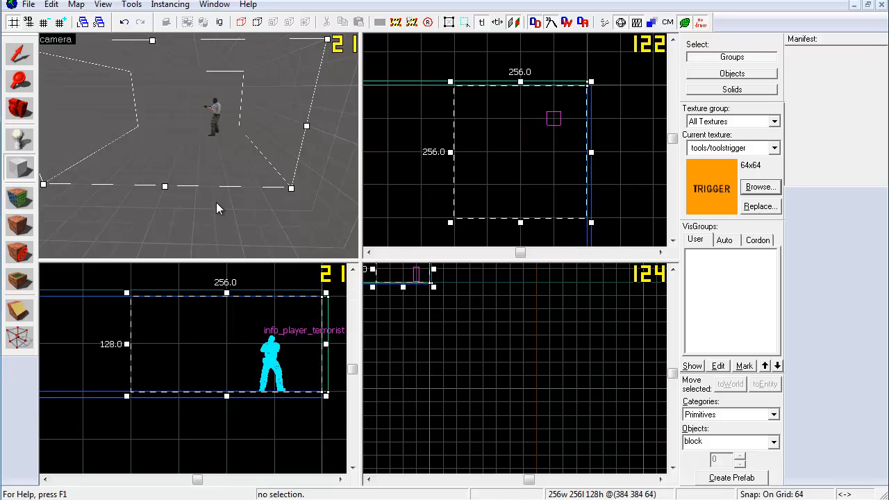
key(Return)
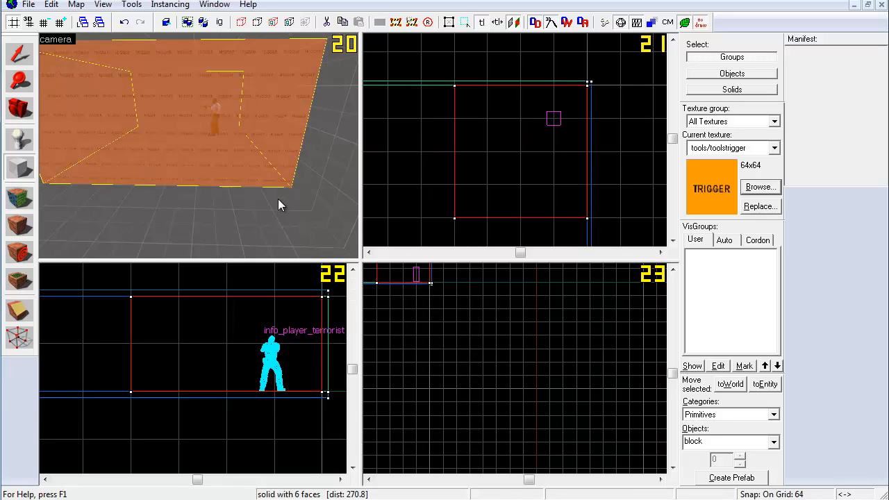
- Examine the trigger block around the terrorist spawn from several camera angles and distances
key(z)
key(a)
key(s)
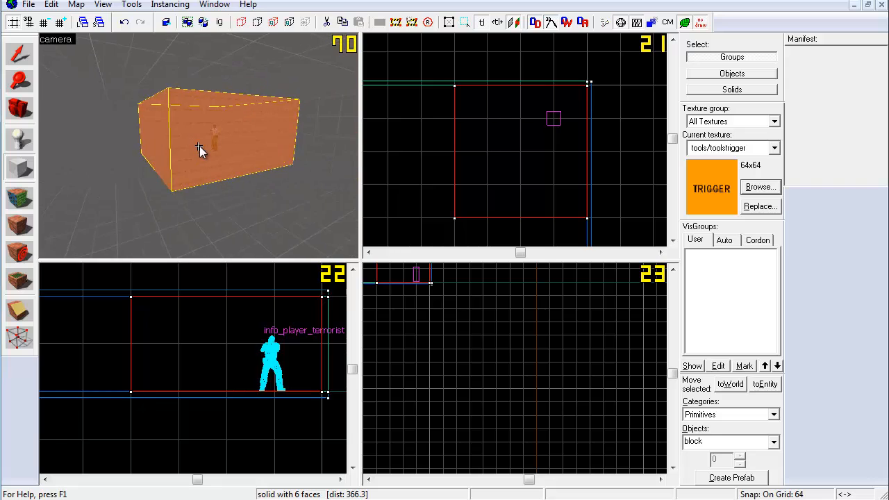
key(w)
key(d)
key(z)
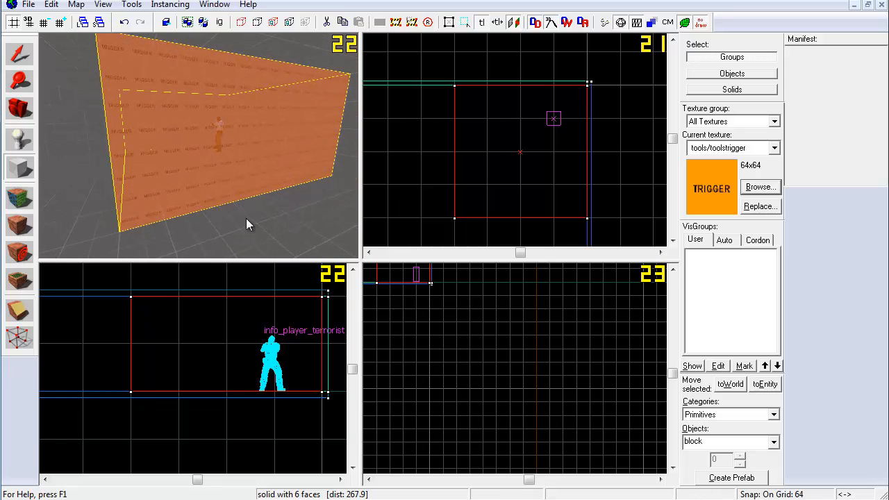
key(z)
key(d)
key(s)
key(d)
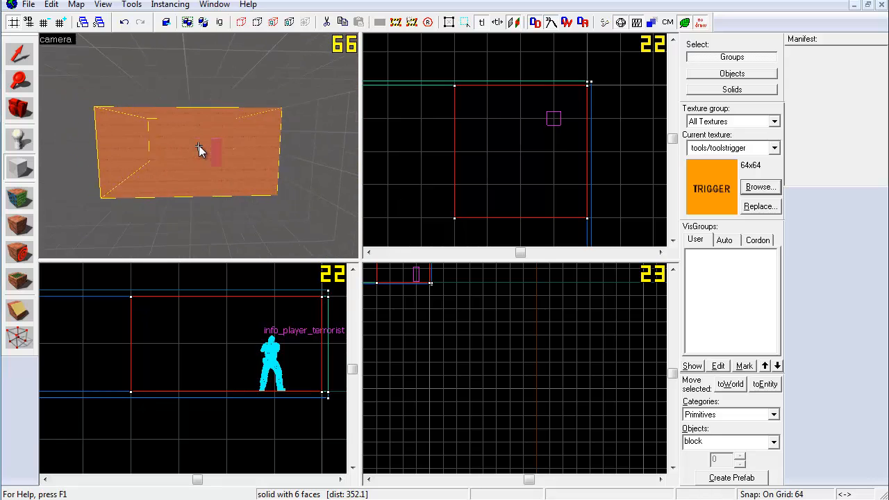
key(w)
key(s)
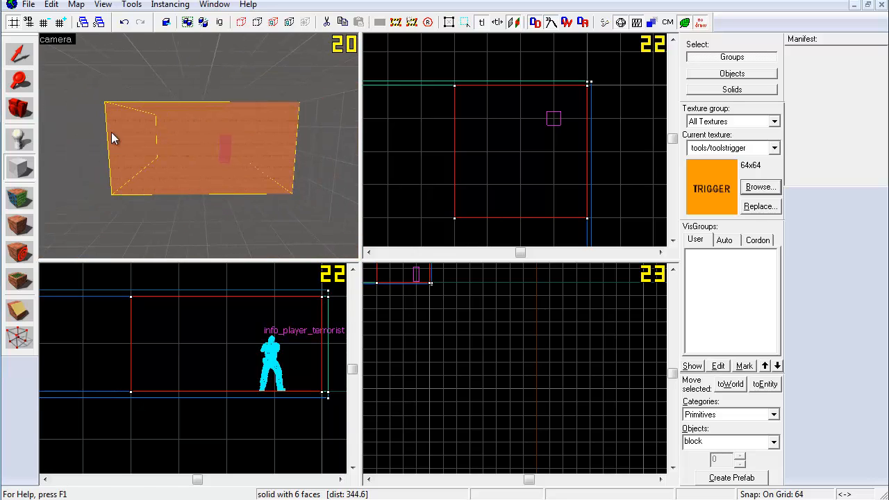
- Tie the trigger block to an entity and apply func_buyzone as its class
click(19, 56)
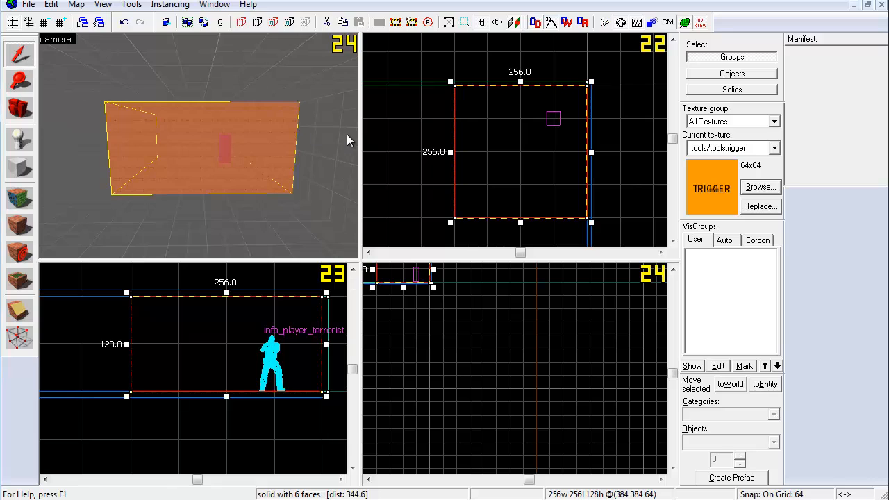
right_click(485, 137)
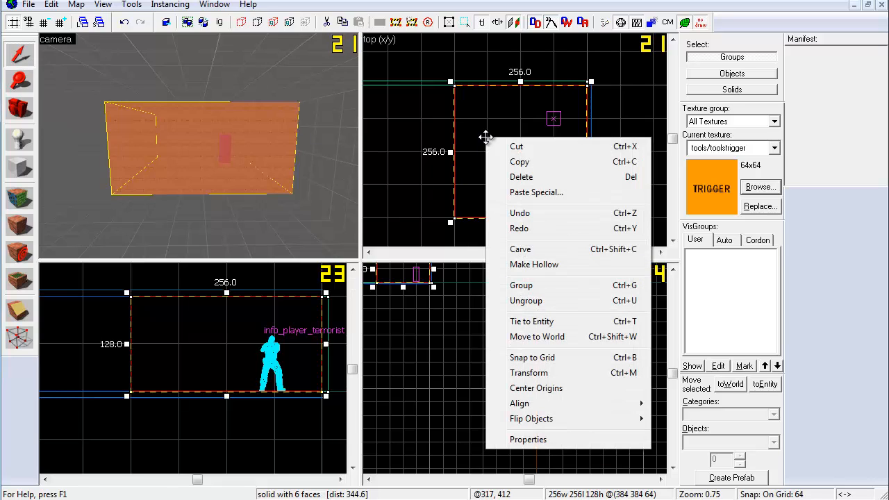
click(543, 322)
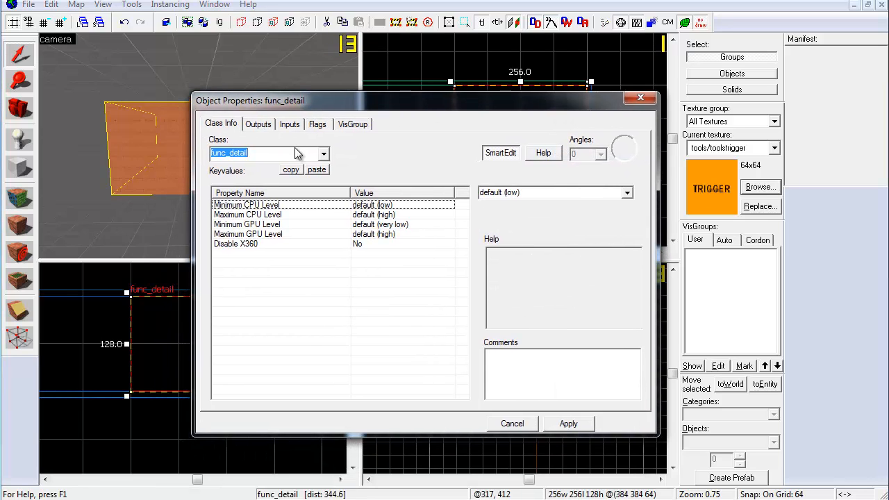
text(buy)
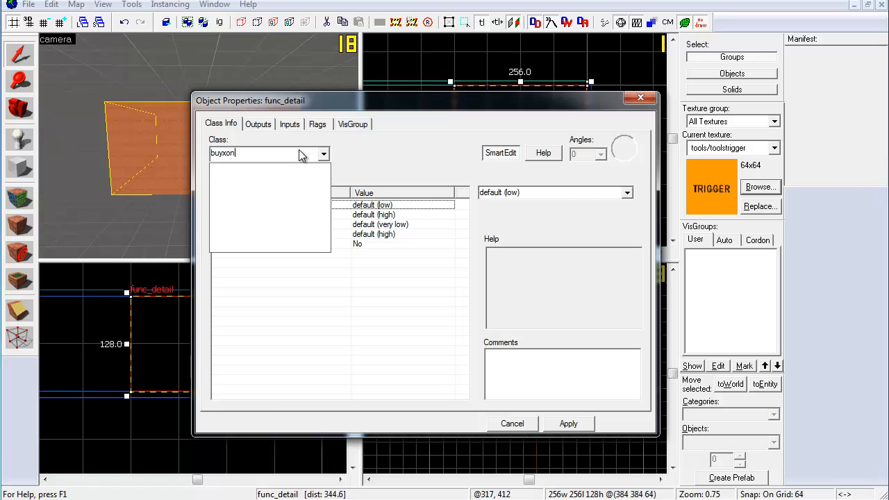
click(300, 175)
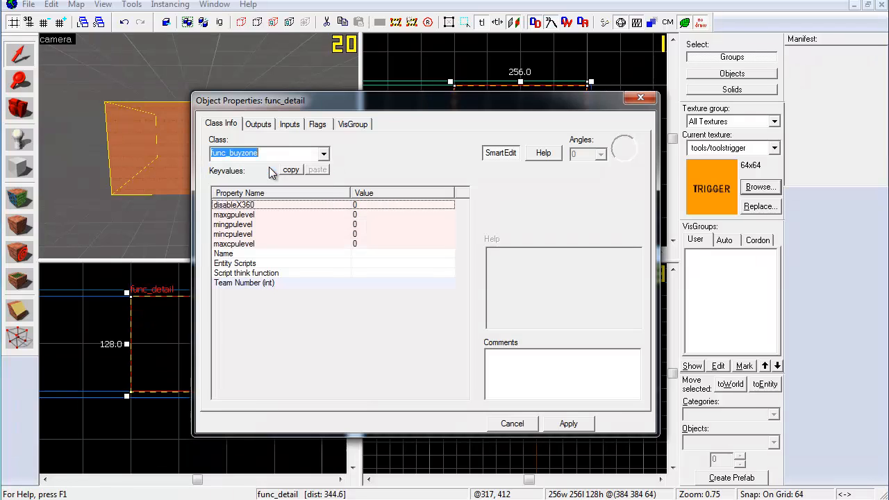
click(553, 425)
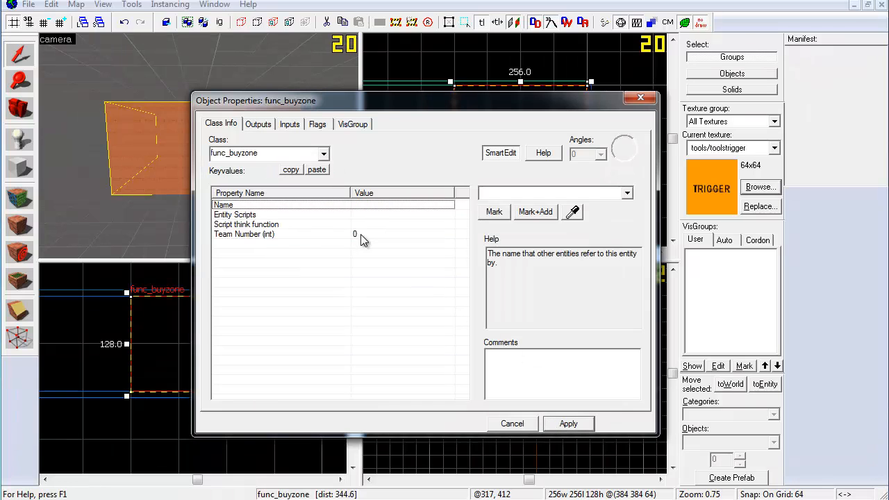
- Set the Team Number of the func_buyzone around the terrorist spawn to Terrorist and apply it
click(361, 235)
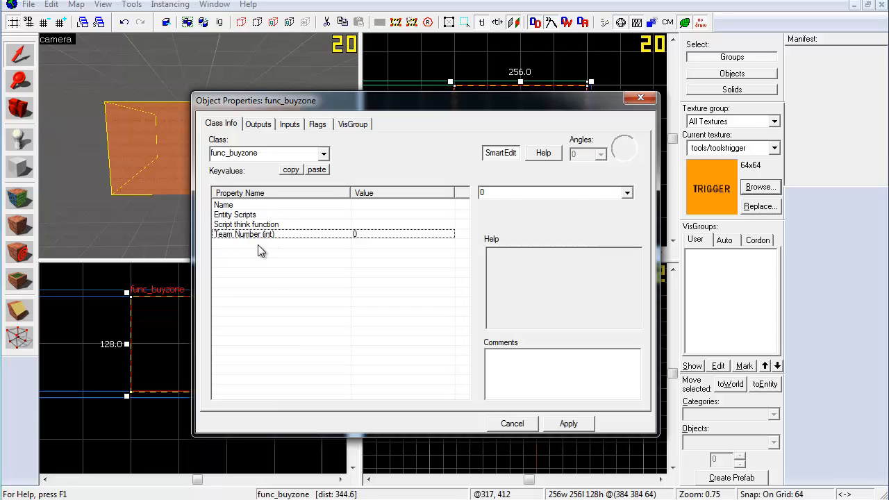
click(628, 194)
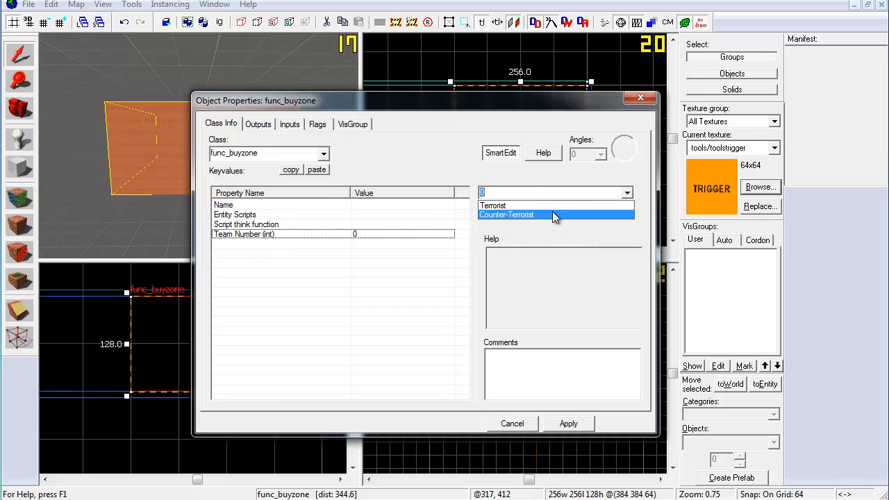
click(524, 203)
drag(412, 101, 373, 273)
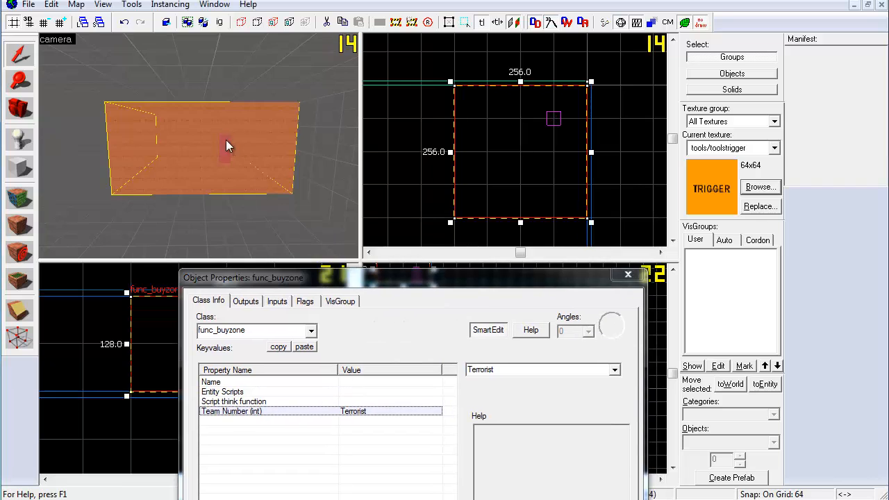
drag(300, 269, 324, 86)
click(289, 110)
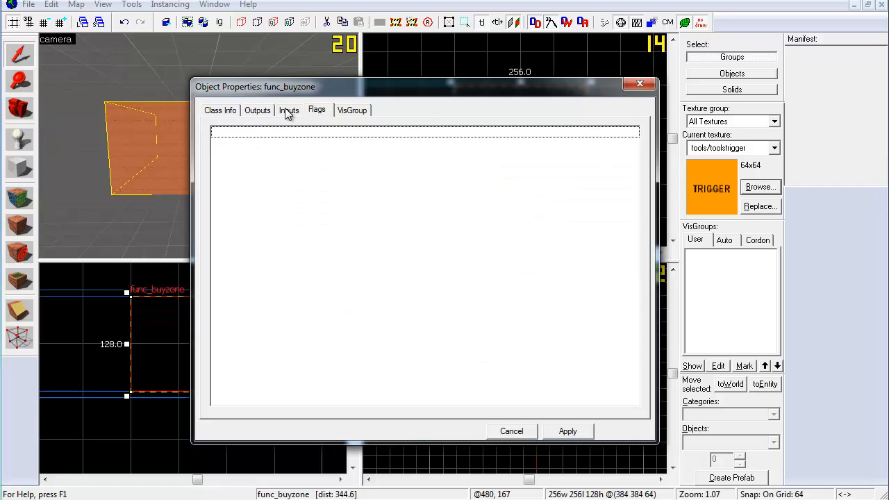
click(220, 110)
click(565, 431)
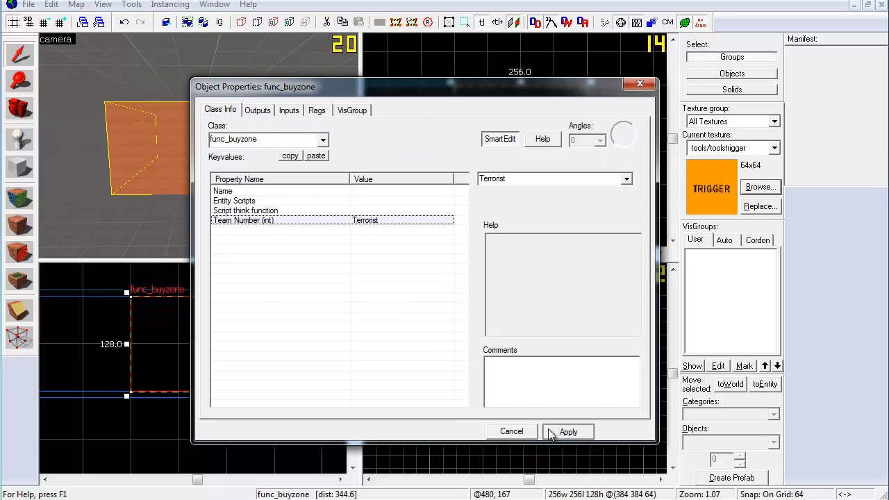
- Copy the terrorist buy zone into the diagonally opposite corner of the room, so that it encloses the counter-terrorist spawn
scroll(643, 137, down, 4)
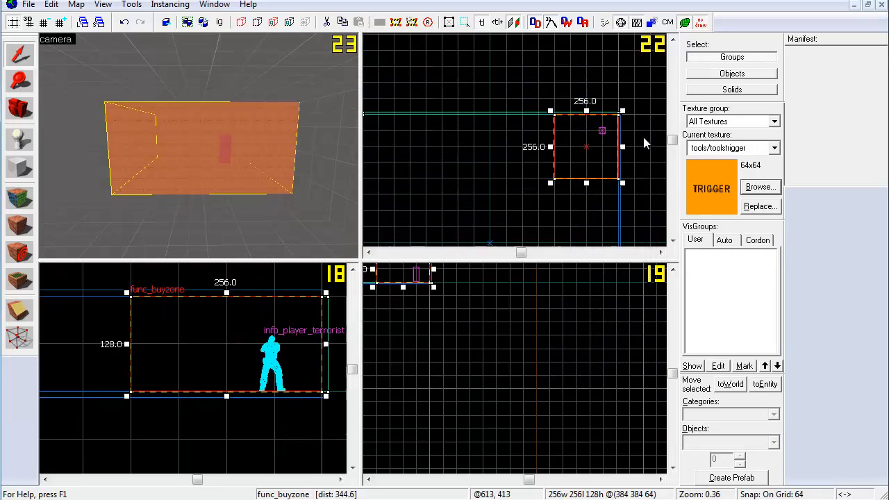
scroll(564, 173, down, 9)
scroll(599, 189, up, 6)
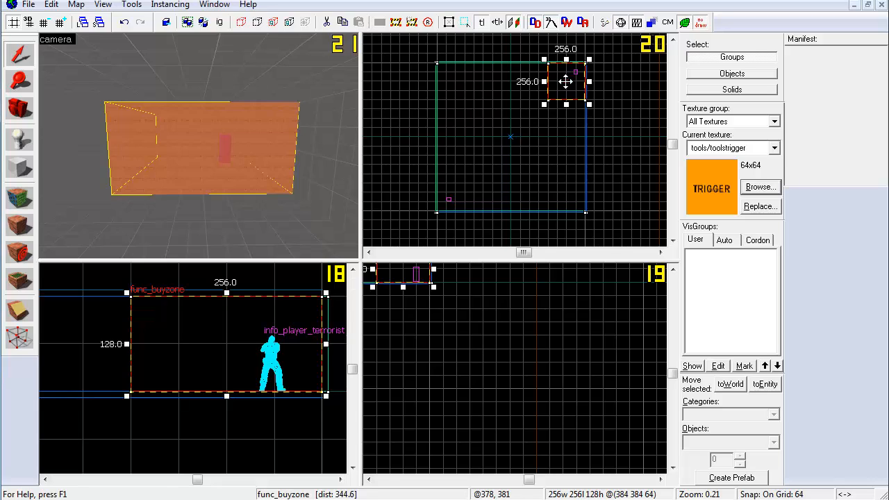
drag(566, 81, 455, 190)
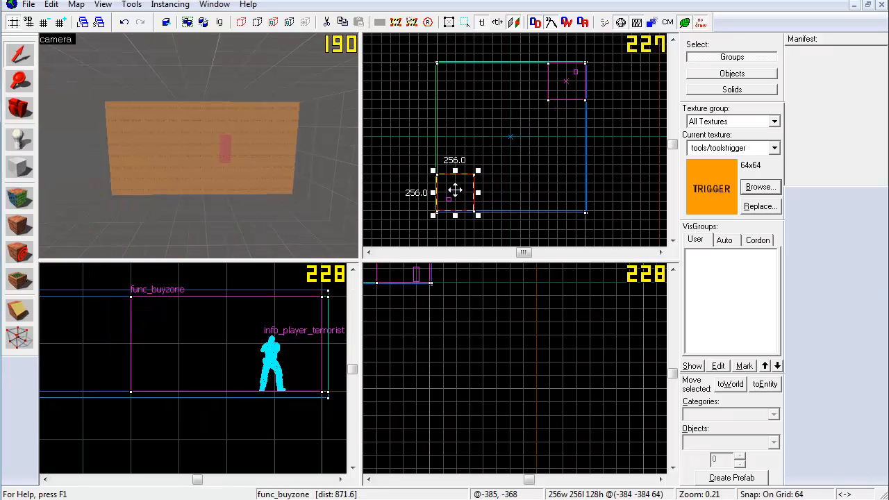
- Set the Team Number of the copied buy zone to Counter-Terrorist and apply it
key(z)
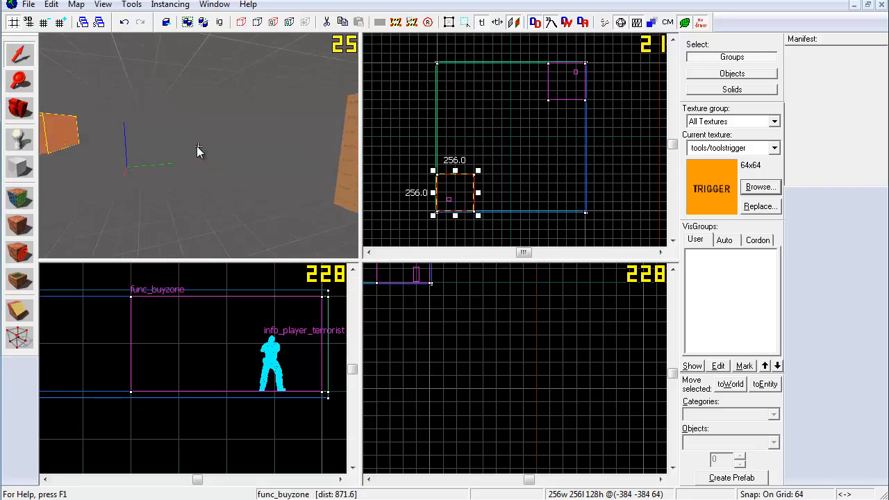
key(w)
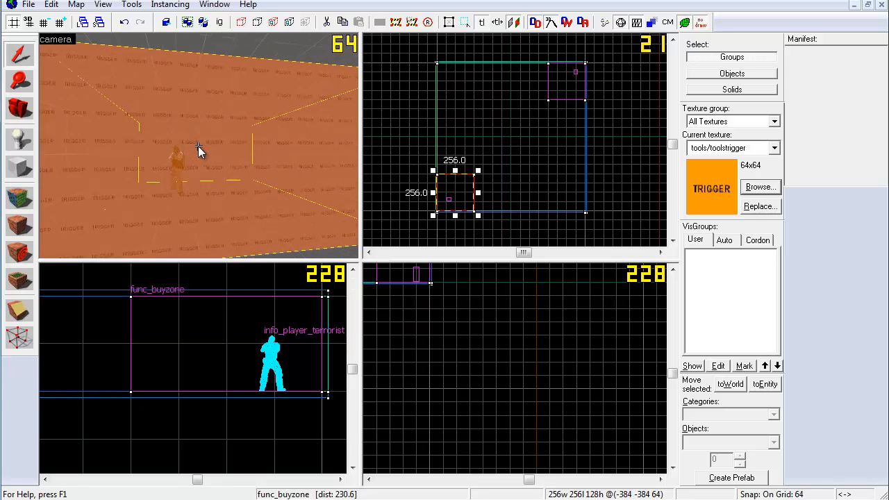
key(z)
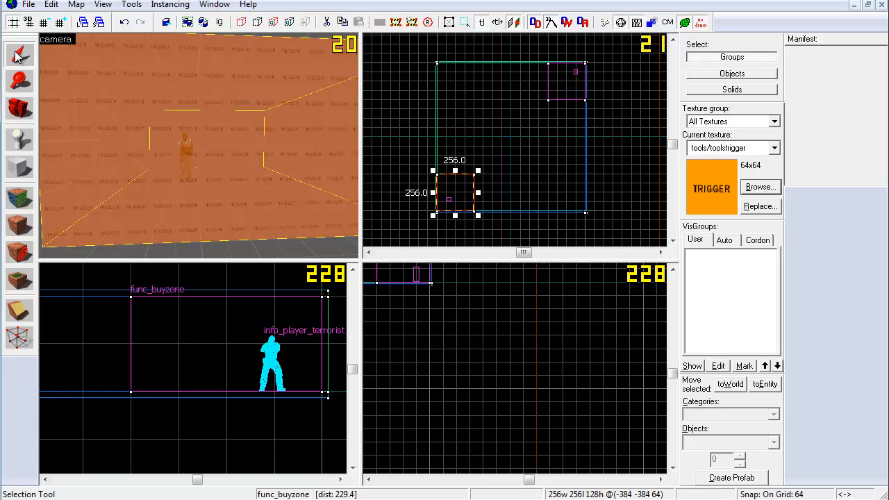
double_click(187, 125)
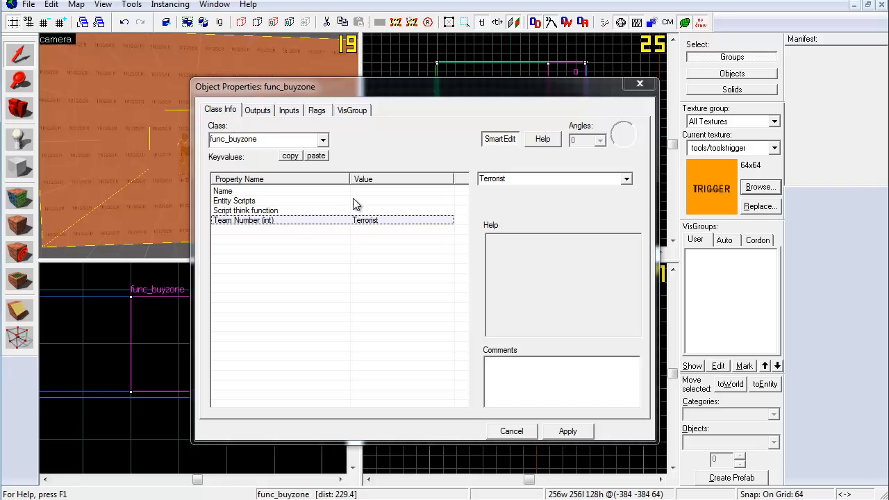
click(617, 180)
click(618, 180)
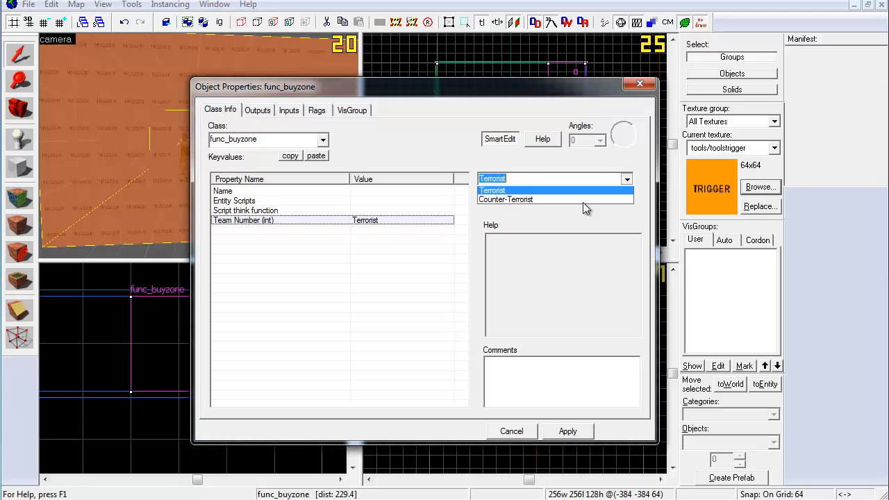
click(519, 200)
click(563, 431)
click(526, 432)
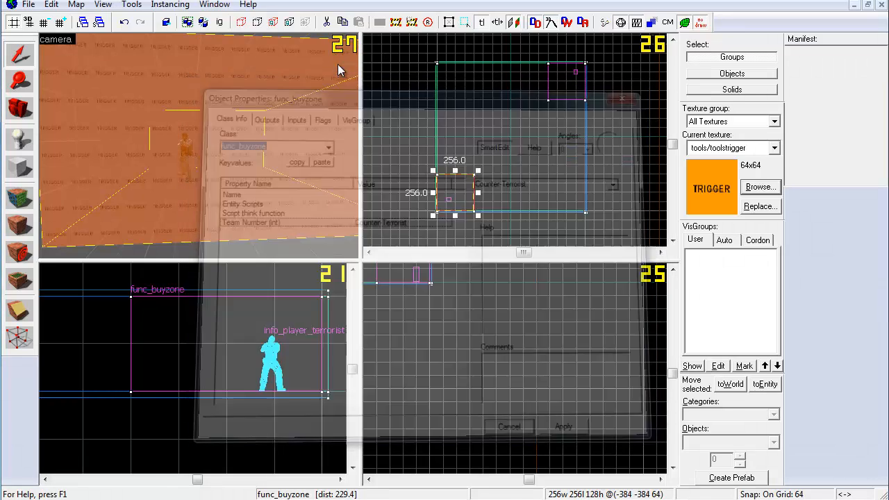
- Rotate the counter-terrorist spawn inside its buy zone, then clear the selection
key(Escape)
key(z)
key(w)
key(z)
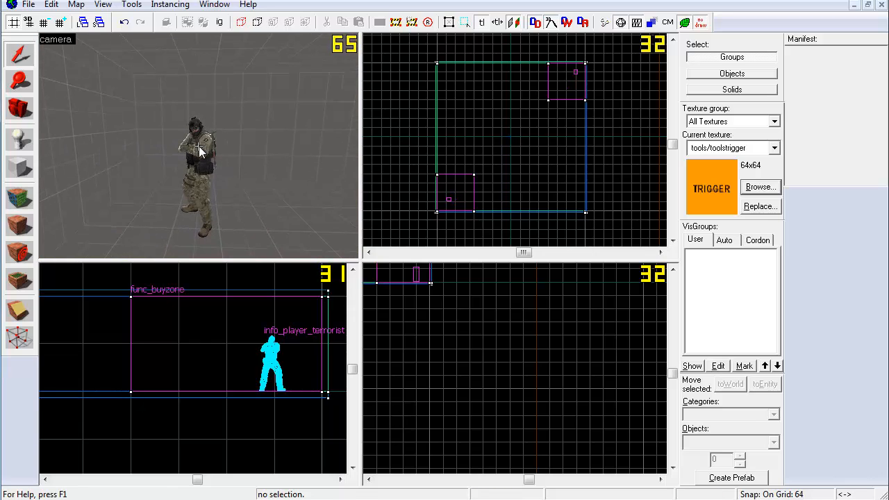
click(197, 151)
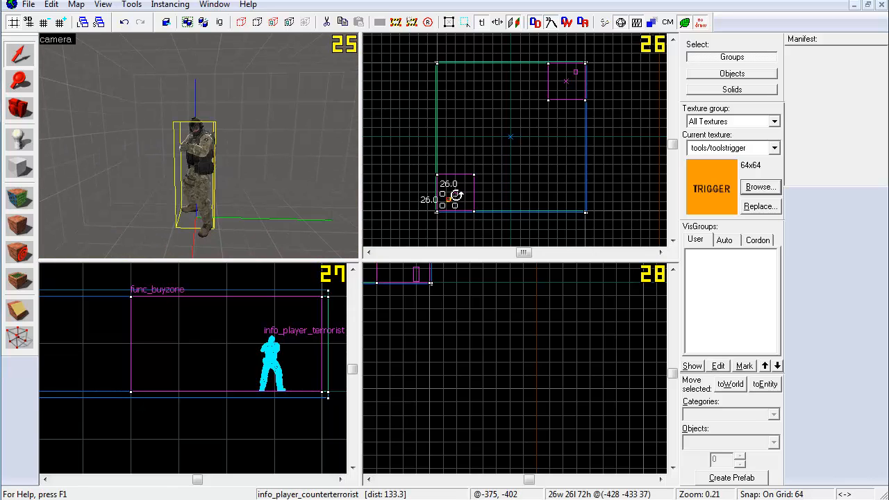
drag(455, 194, 445, 182)
key(Escape)
key(z)
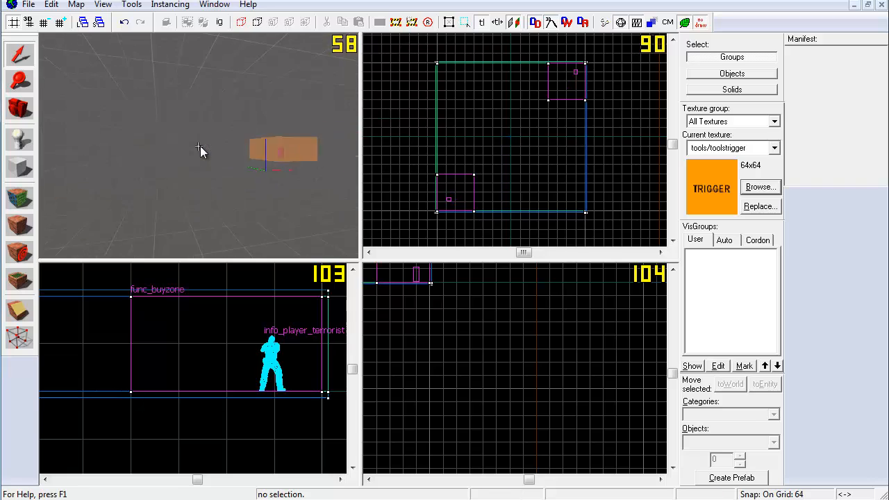
key(d)
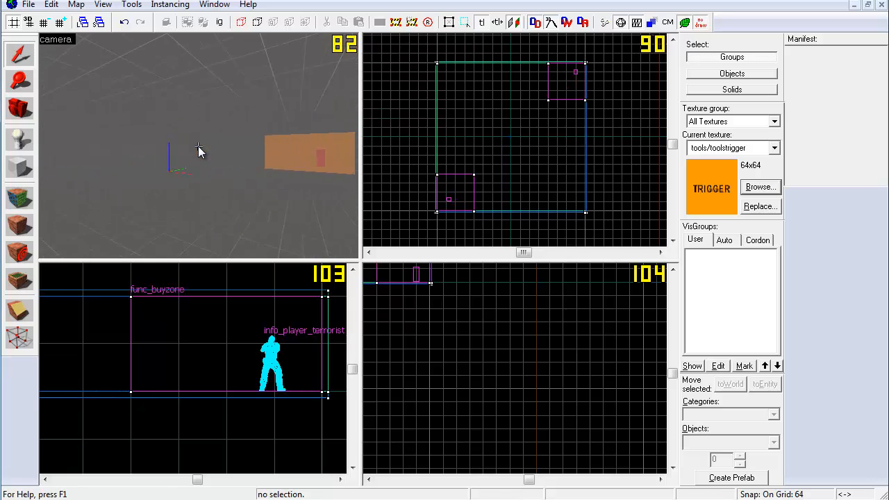
key(z)
key(z)
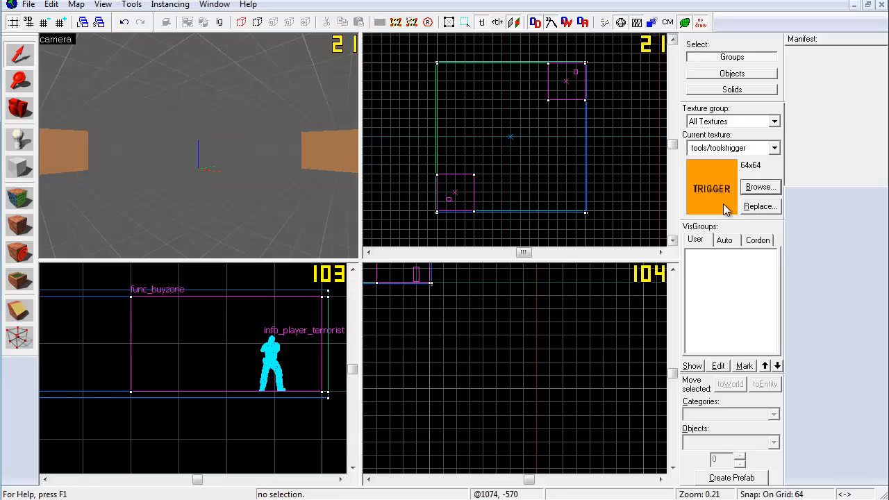
- Activate the Entity tool and choose hostage_entity as the object to place
click(21, 140)
key(z)
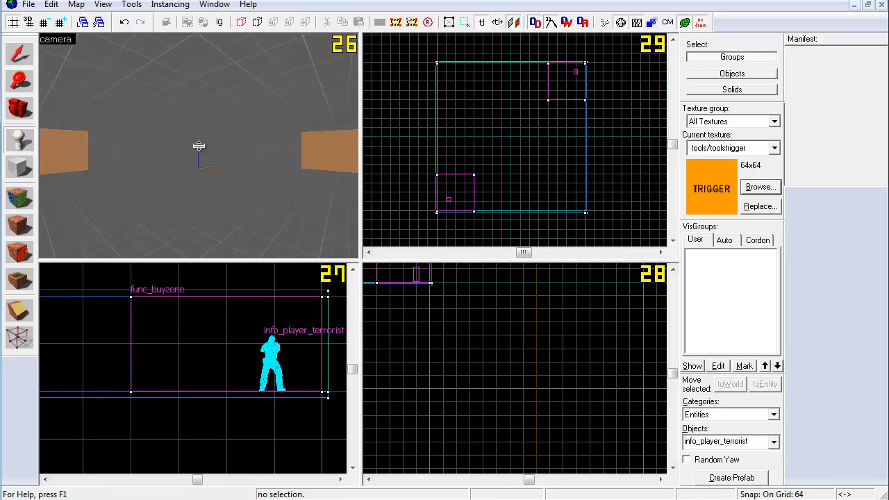
key(z)
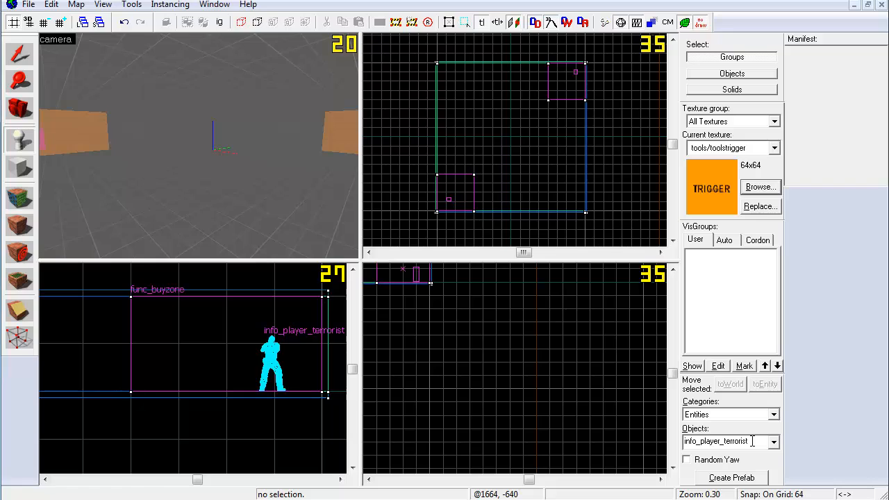
double_click(753, 442)
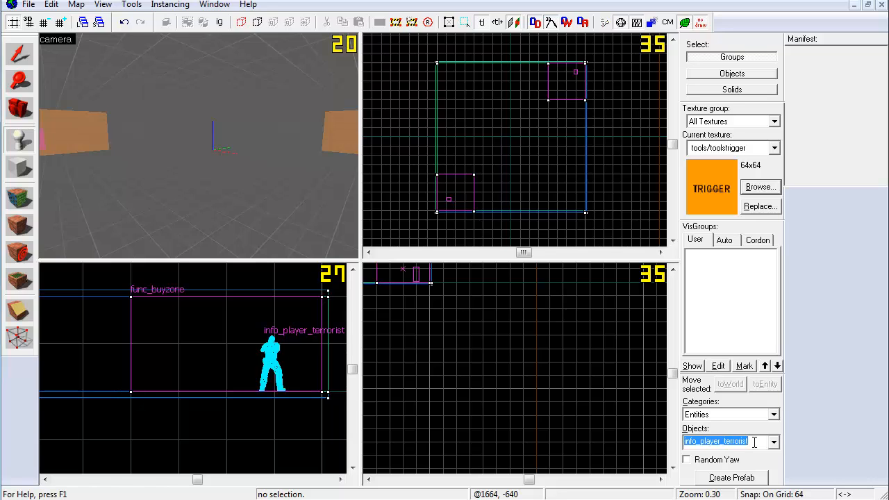
text(hotsgae)
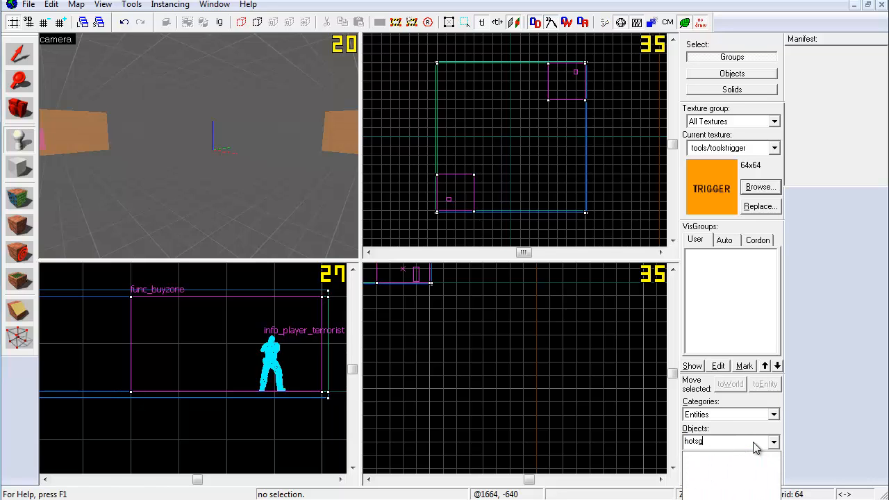
key(BackSpace)
key(BackSpace)
key(BackSpace)
text(st)
click(738, 458)
- Place four hostage entities in a row on the floor in an empty corner of the room
key(z)
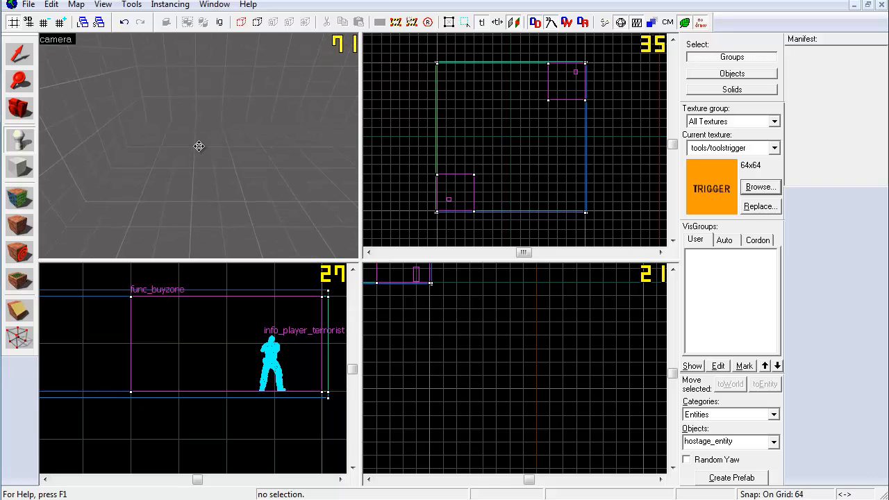
click(199, 146)
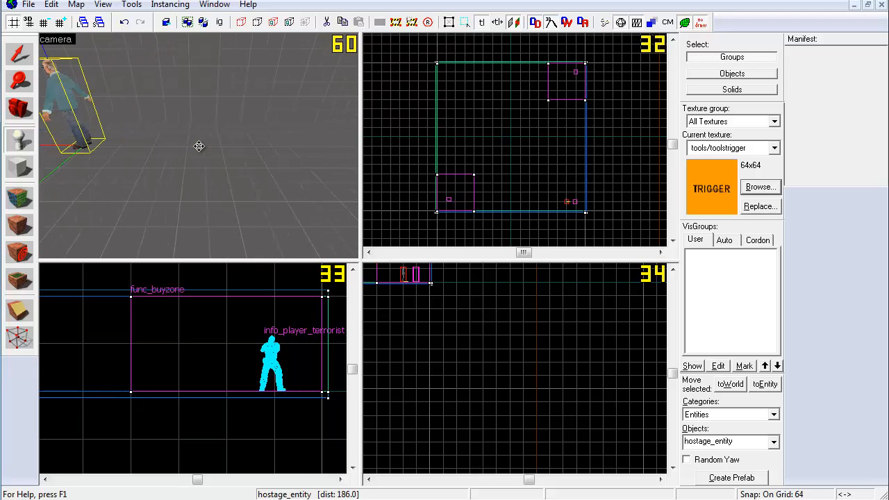
click(199, 146)
click(199, 146)
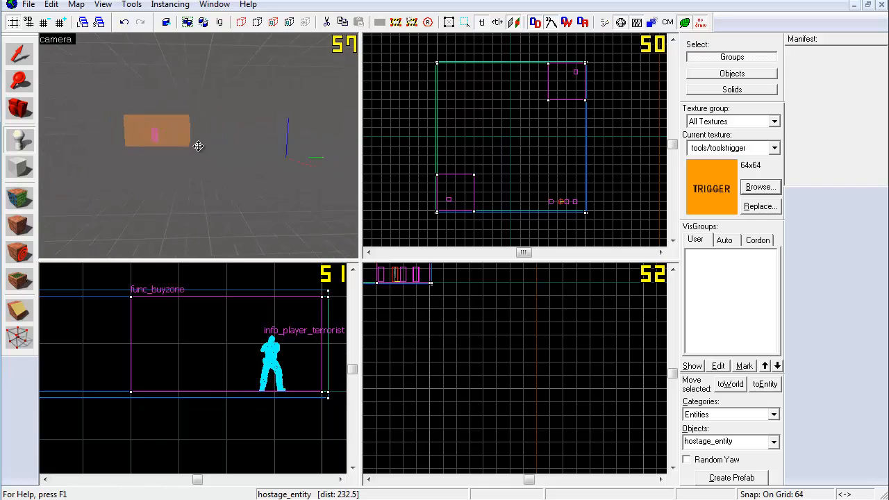
- Create a 192 × 64 × 72 trigger-textured block against the wall, directly beside the counter-terrorist buy zone
key(w)
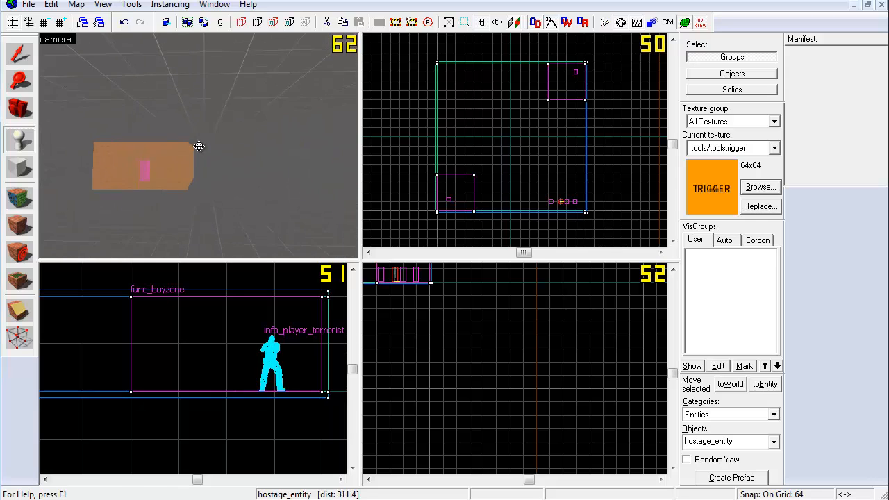
key(w)
key(s)
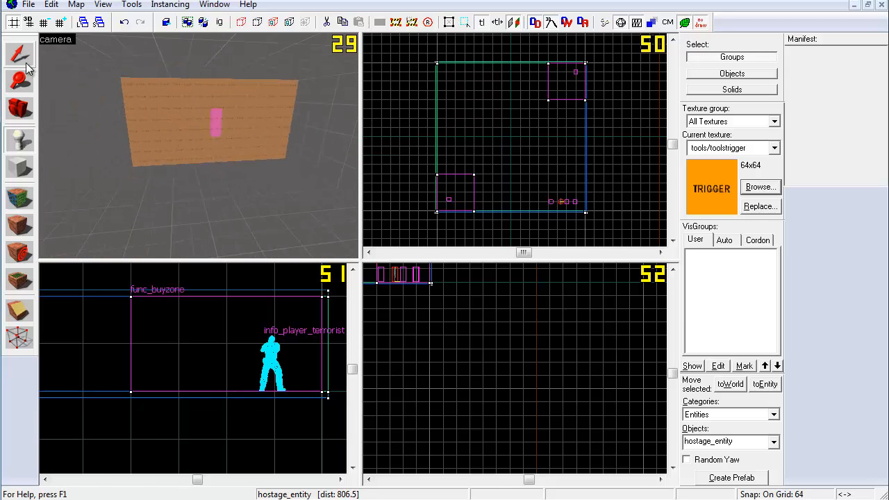
click(19, 167)
scroll(451, 170, up, 6)
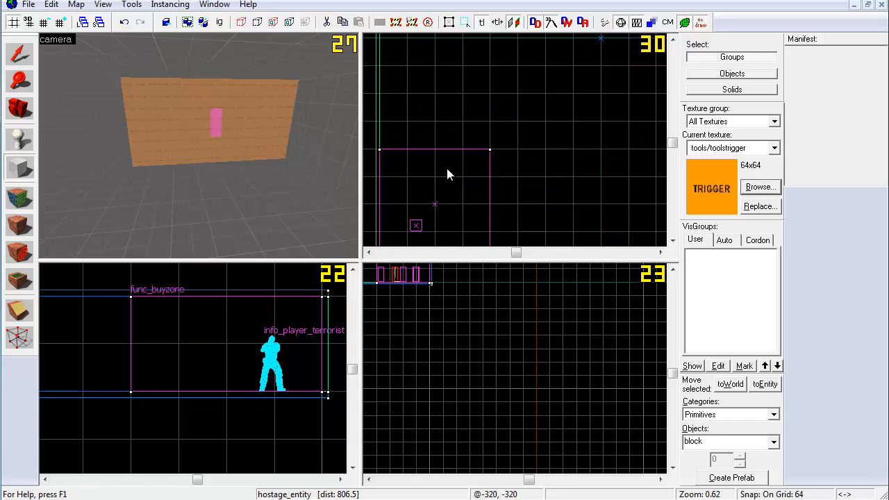
scroll(472, 173, up, 1)
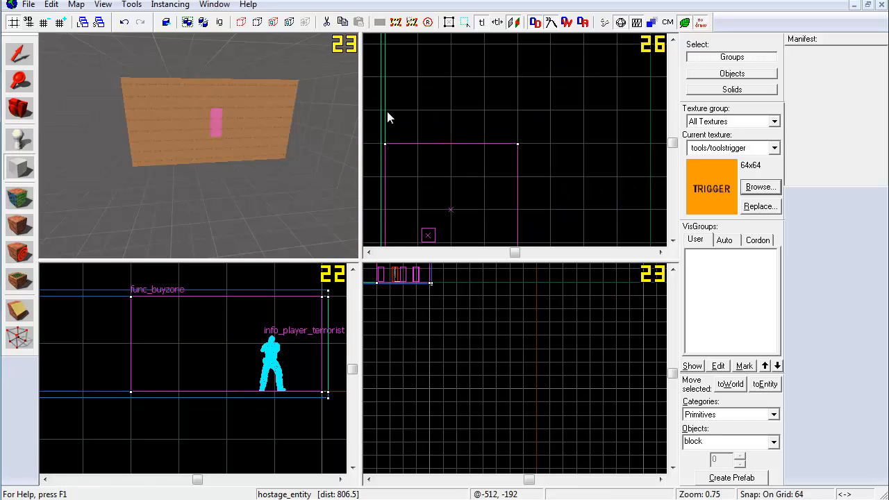
drag(387, 111, 477, 147)
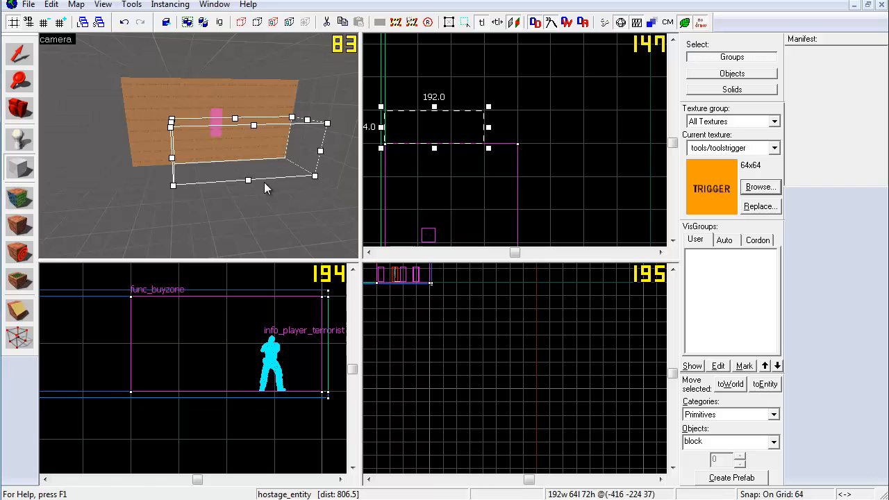
key(Return)
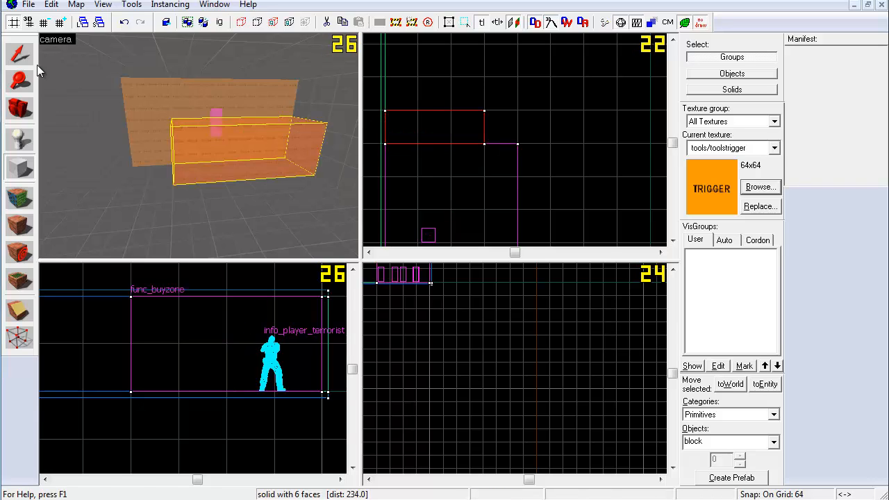
- Tie the trigger block beside the counter-terrorist buy zone to a func_hostage_rescue entity, apply it and close its properties
click(19, 54)
right_click(439, 137)
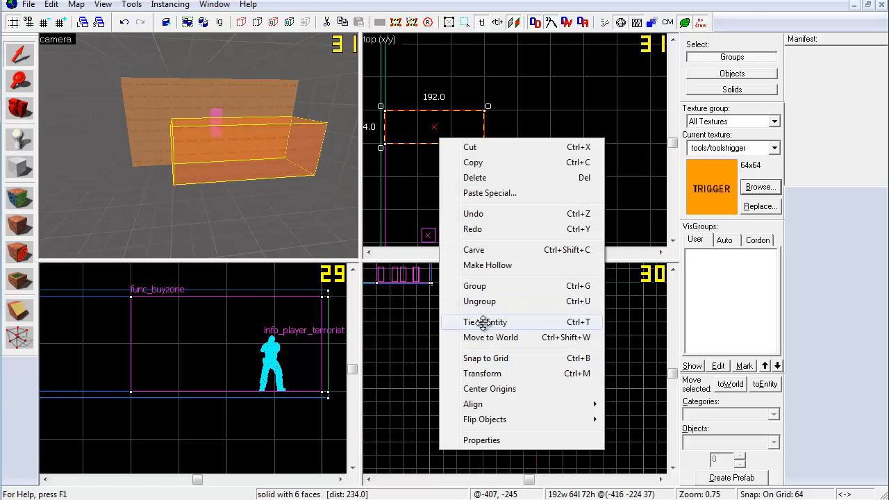
click(482, 323)
text(host)
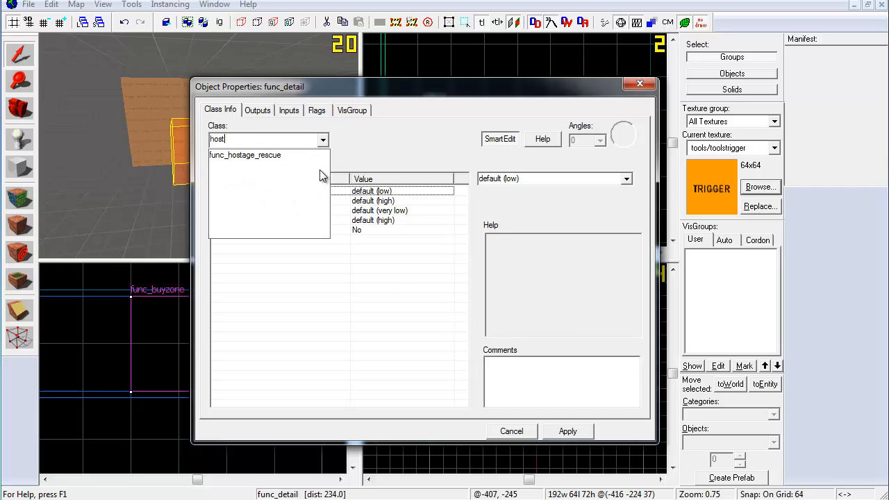
click(299, 155)
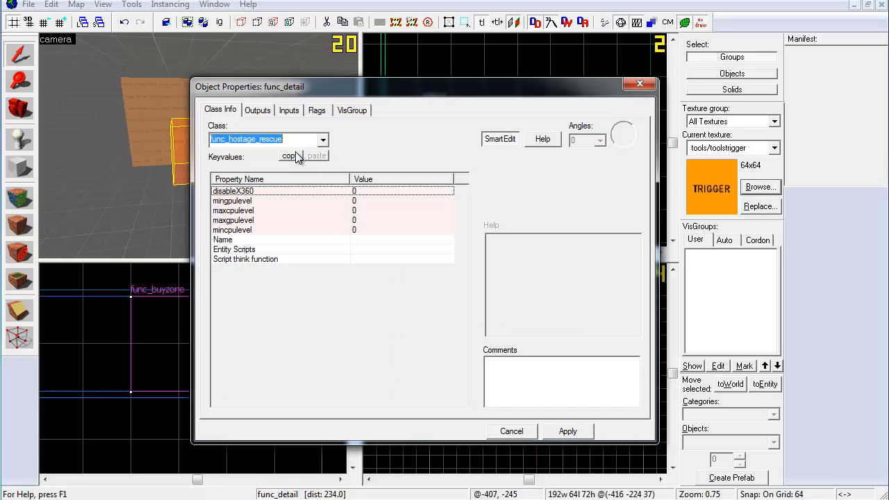
click(550, 430)
click(518, 427)
double_click(238, 177)
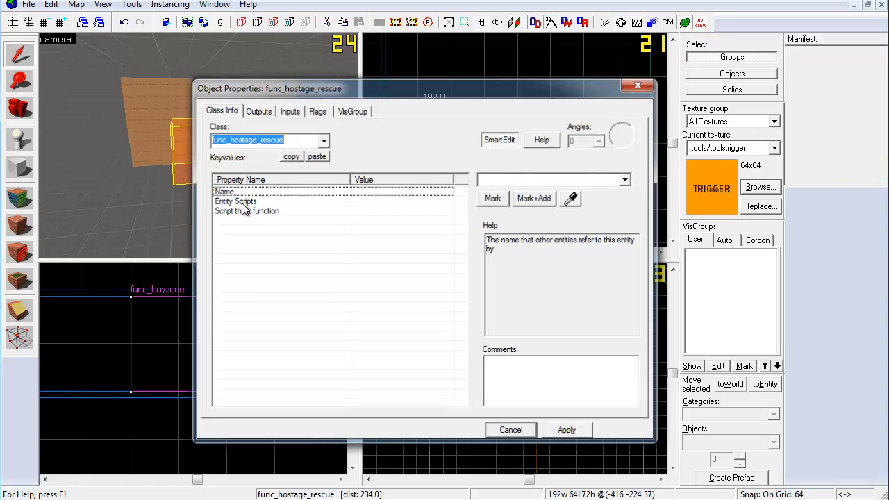
click(639, 84)
key(z)
key(w)
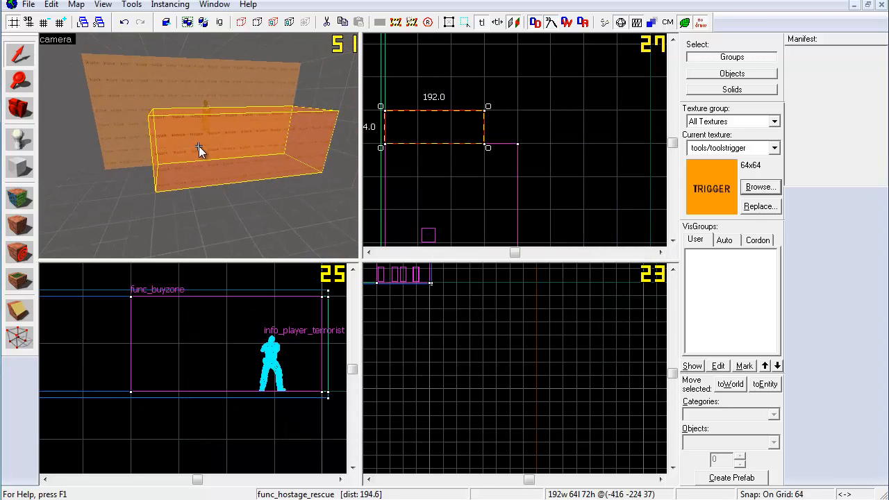
key(z)
scroll(300, 385, down, 10)
scroll(182, 392, up, 10)
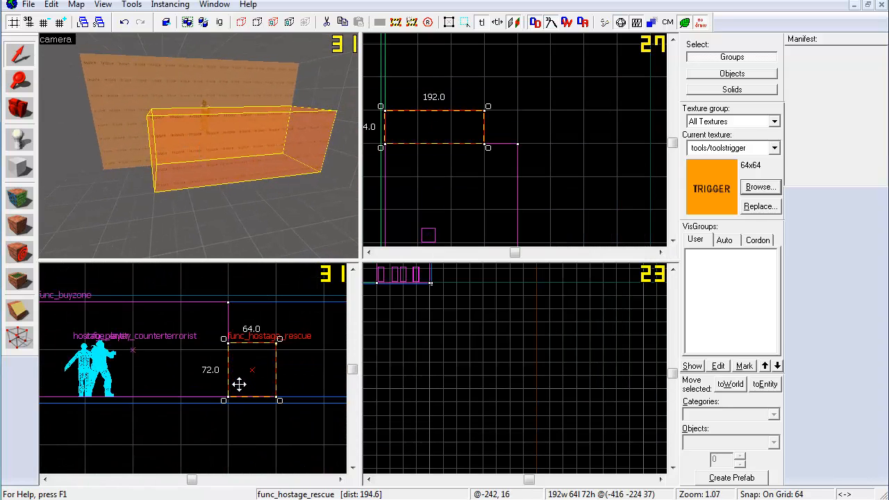
click(249, 362)
drag(257, 342, 279, 341)
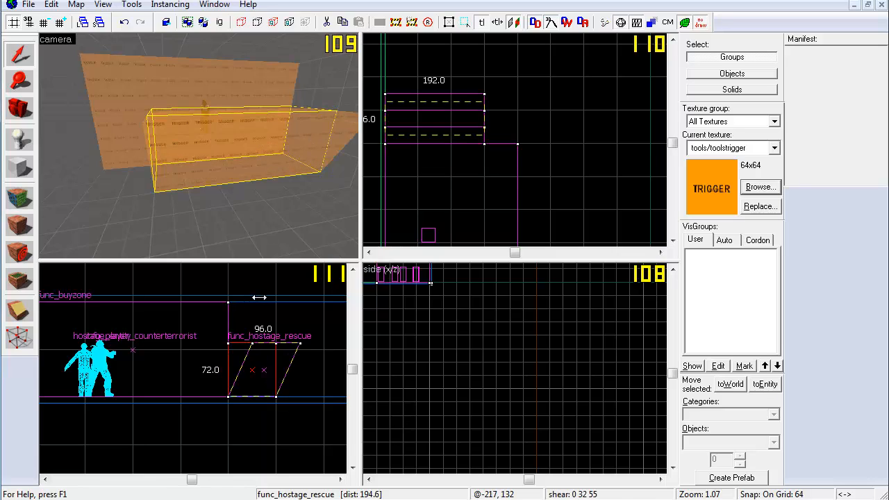
key(ctrl+z)
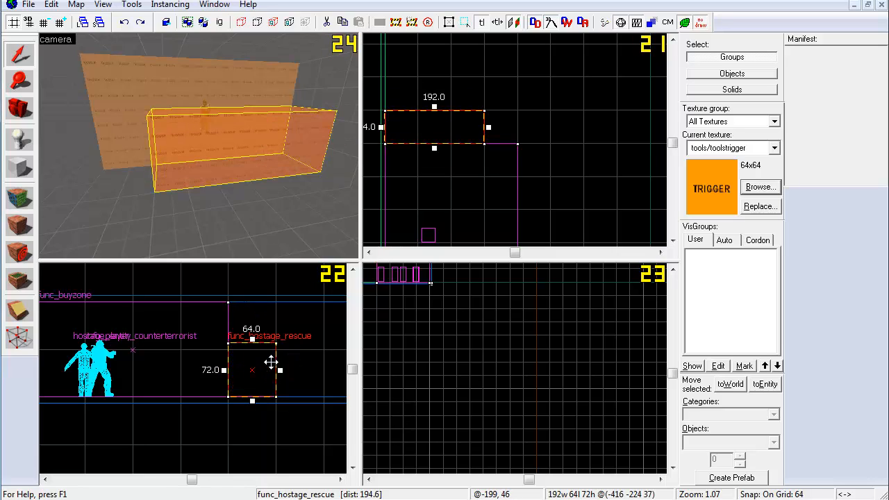
- Raise the hostage rescue zone's upper edge to make it 127 units tall, then clear the selection
drag(255, 339, 251, 304)
key(ctrl+z)
click(256, 369)
key(z)
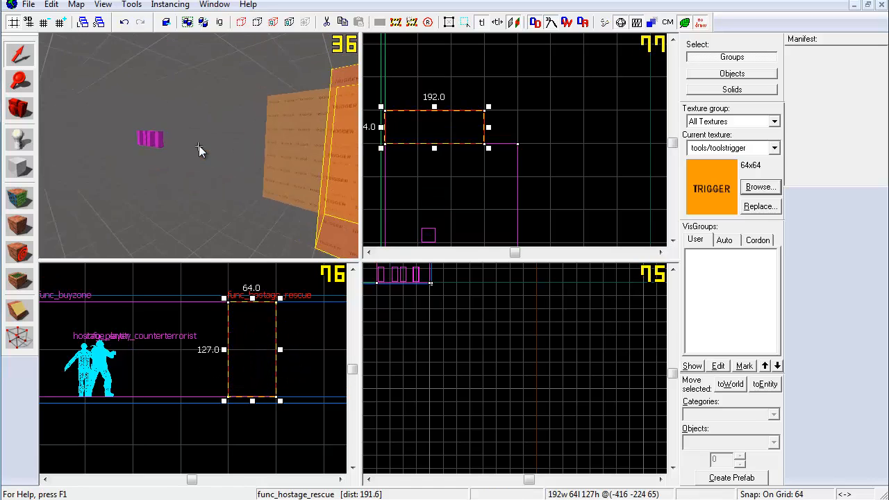
click(582, 154)
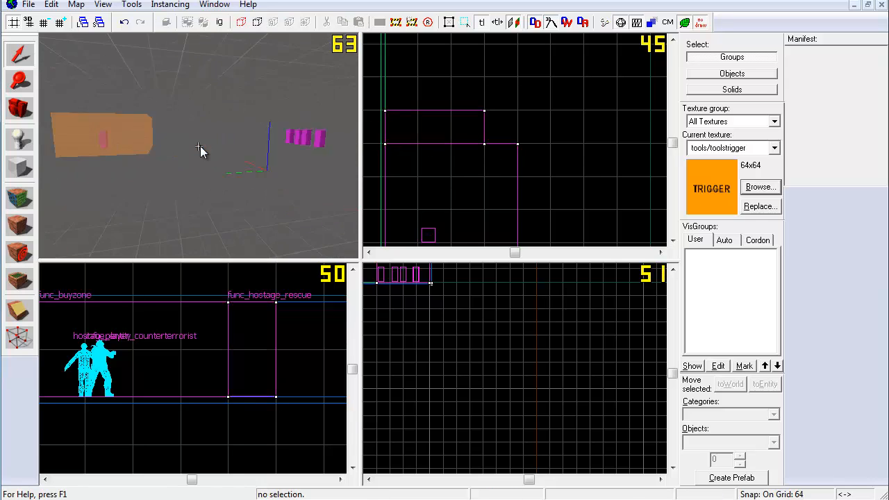
- Create a 128 × 128 × 127 trigger-textured block in the room's remaining empty corner, slightly away from the walls
key(a)
scroll(410, 177, down, 3)
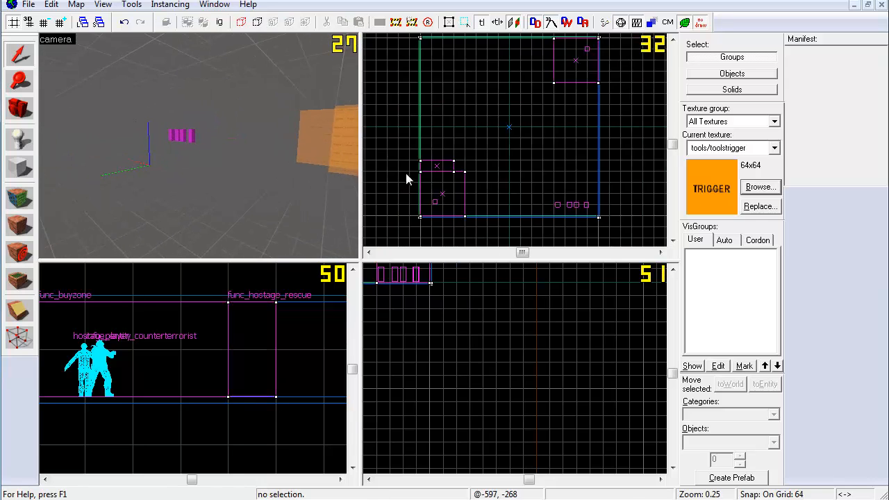
scroll(445, 129, up, 2)
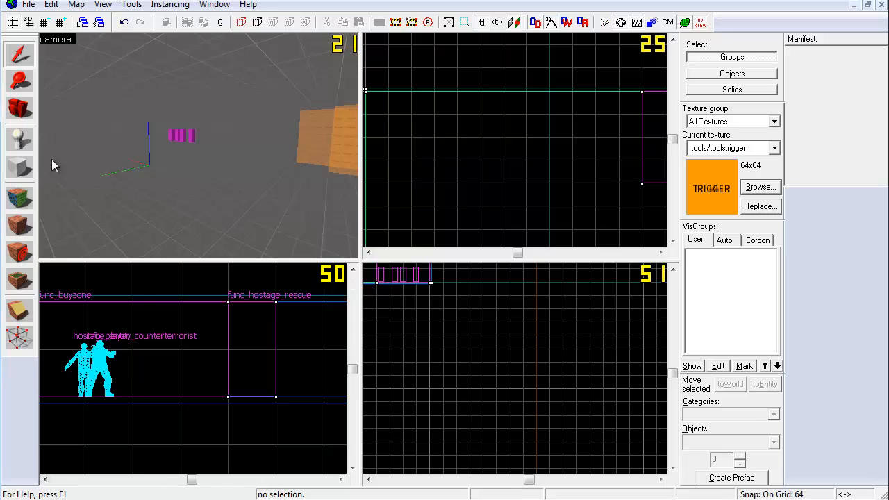
scroll(446, 150, down, 1)
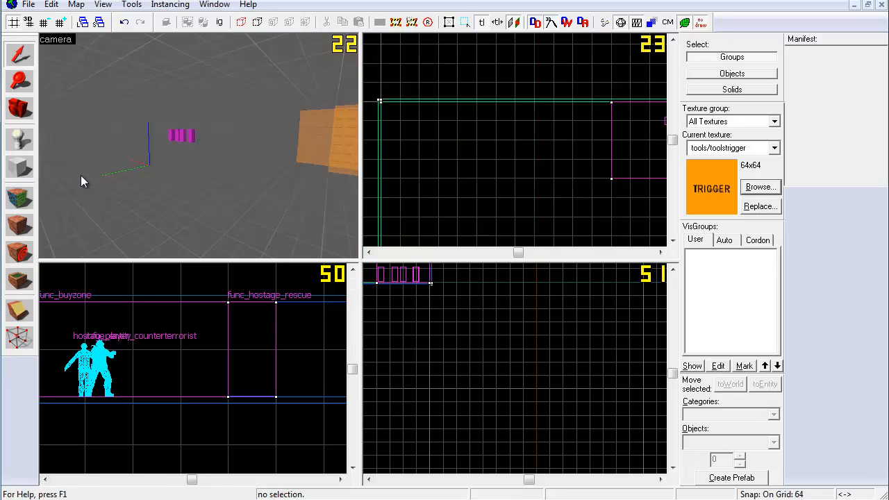
key(shift+b)
drag(400, 121, 447, 164)
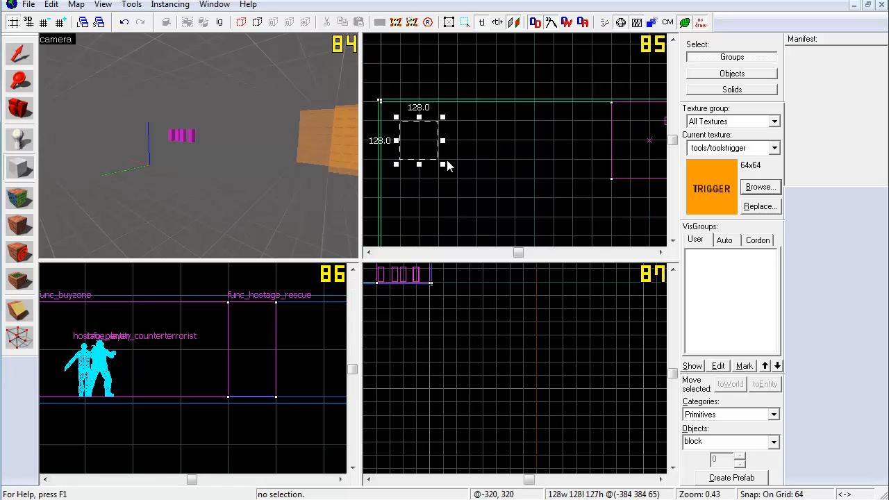
key(z)
key(z)
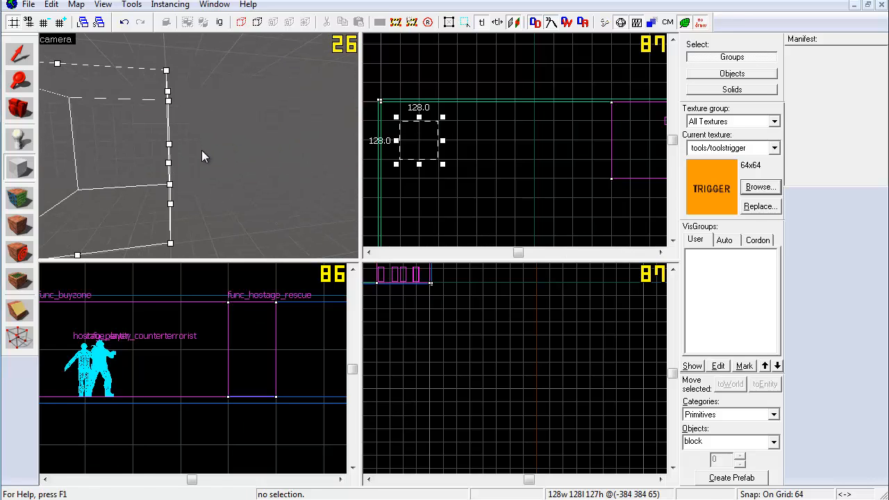
key(Return)
- Tie the new corner trigger block to a func_bomb_target entity and apply the class
click(20, 55)
key(ctrl+t)
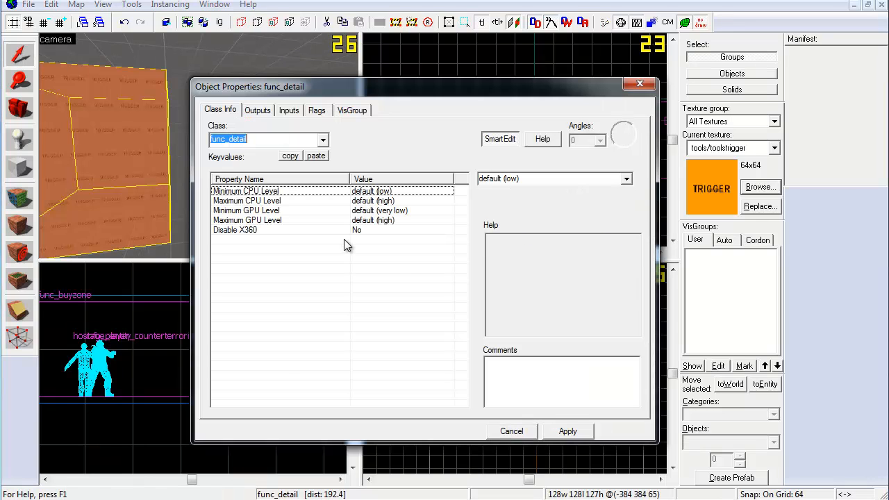
text(bomb)
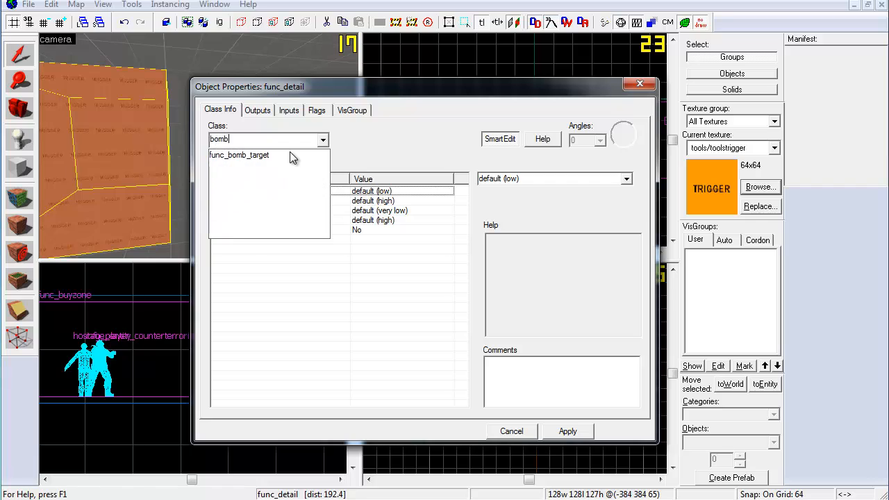
click(285, 156)
click(566, 433)
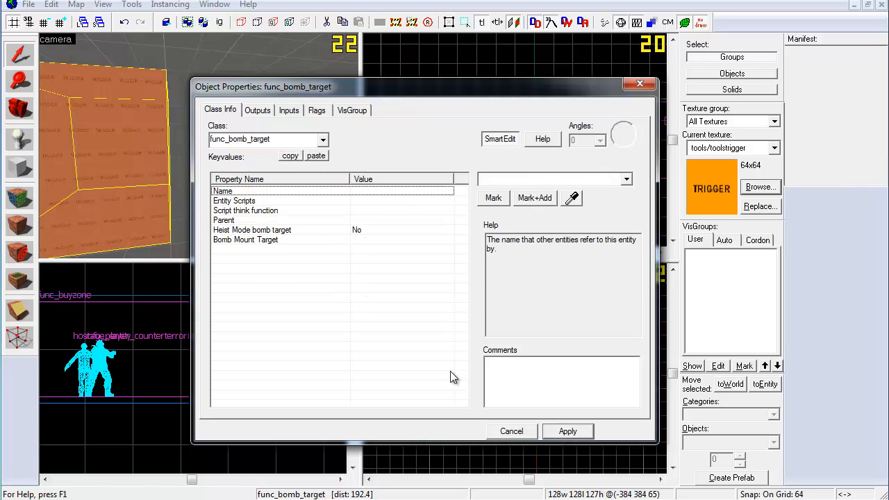
- Check the bomb target's Heist Mode and Bomb Mount Target properties, then close the dialog and clear the selection
click(330, 241)
click(355, 232)
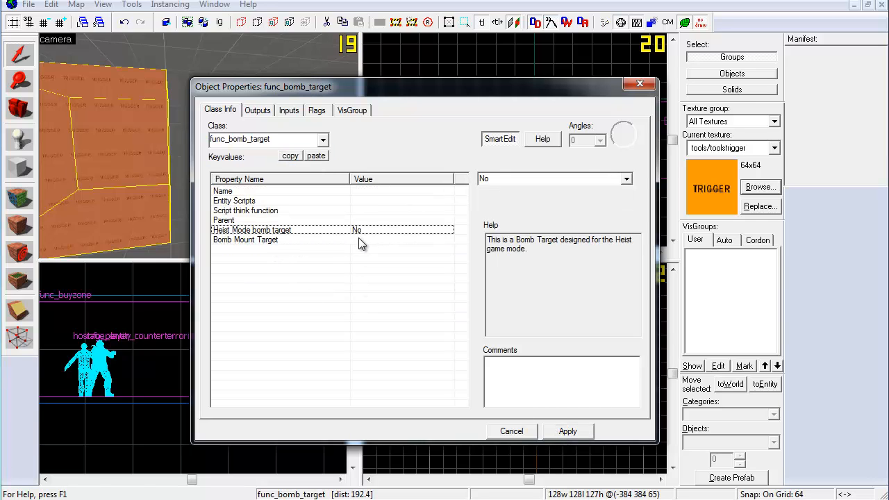
click(624, 182)
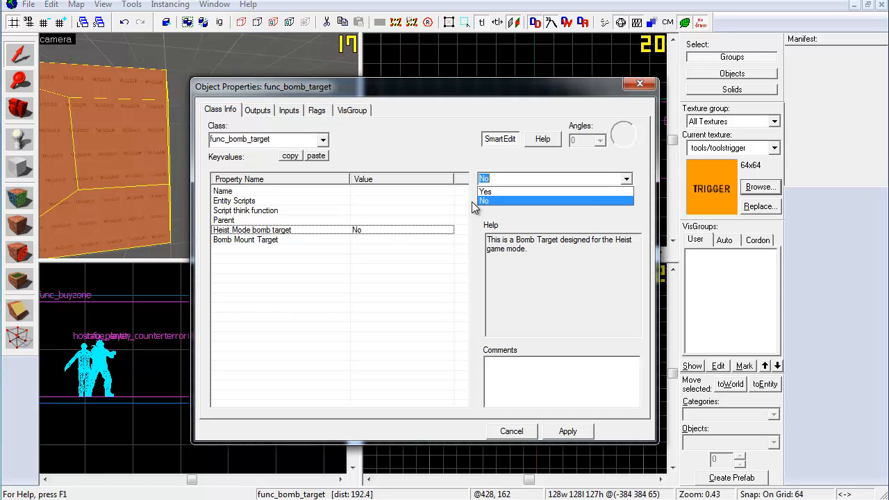
click(455, 150)
click(562, 431)
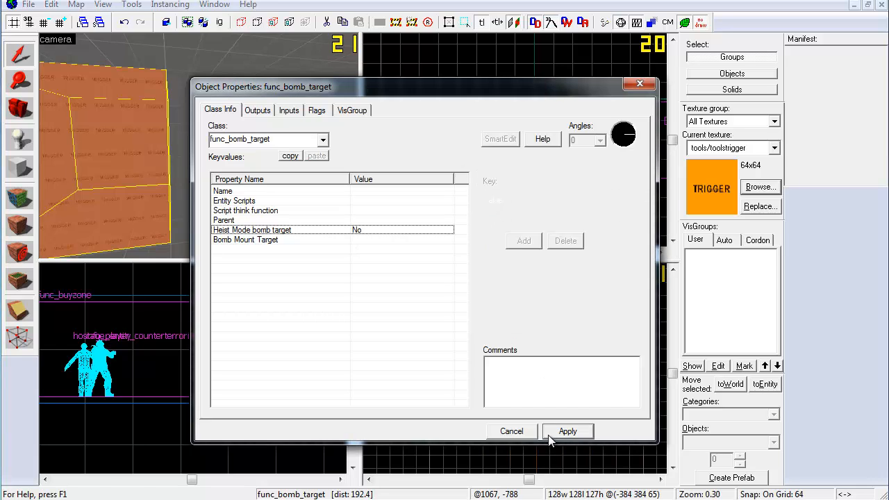
click(511, 431)
click(421, 90)
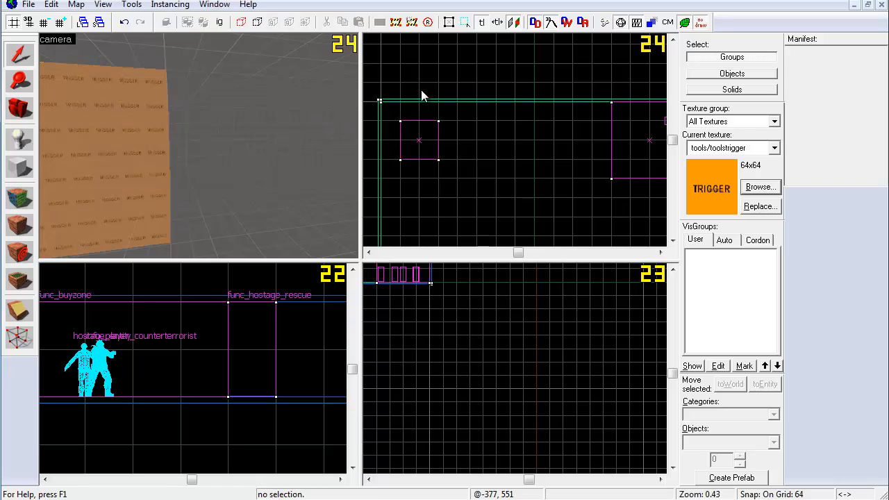
- Select the func_bomb_target block and place four copies of it in a cluster around the original
key(z)
key(w)
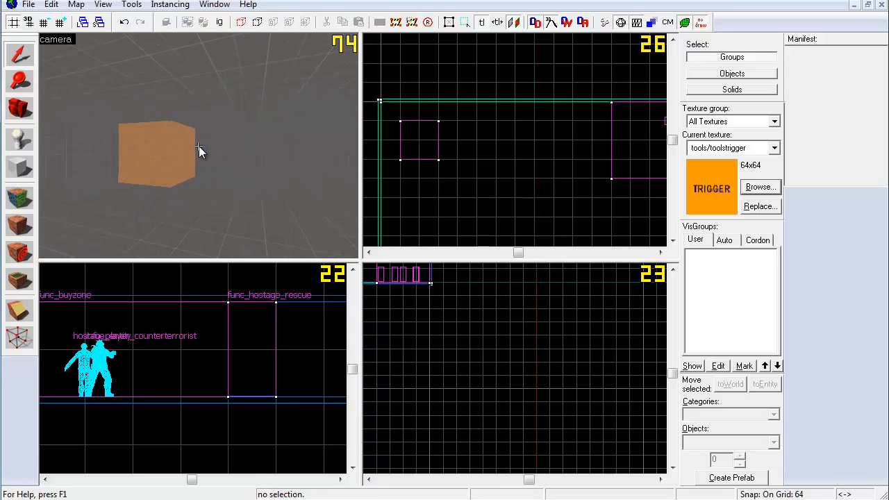
key(w)
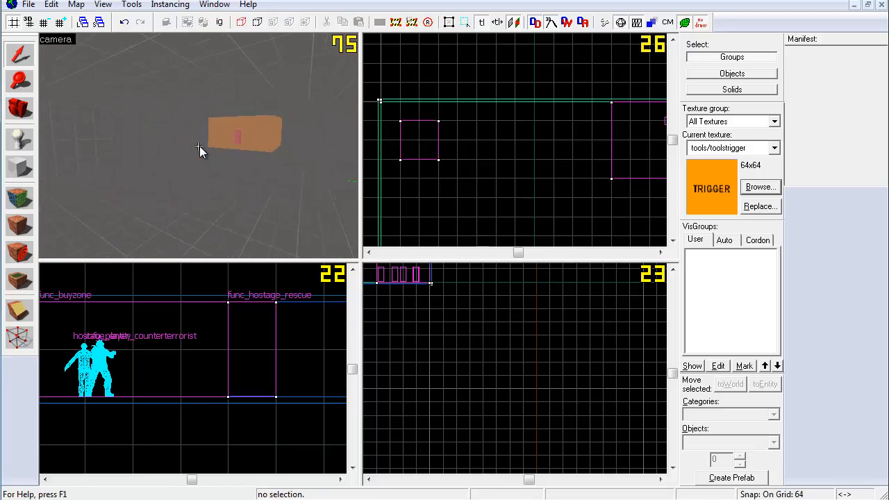
key(w)
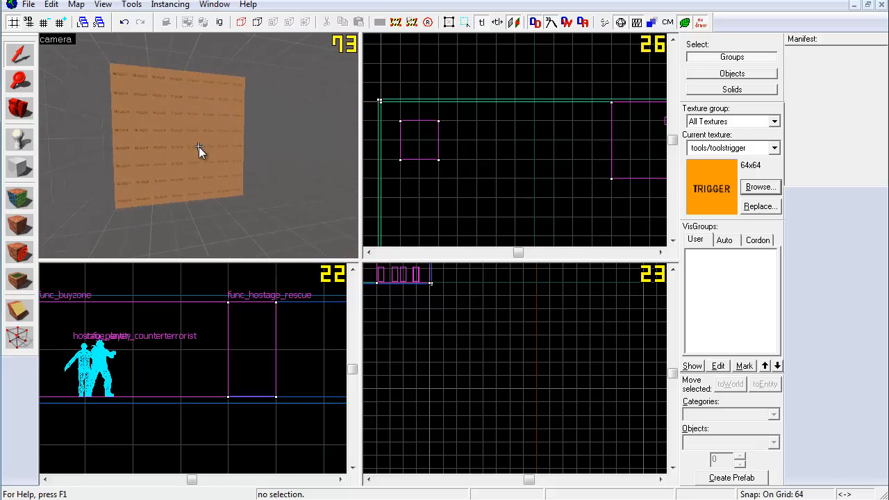
click(201, 140)
drag(421, 140, 496, 160)
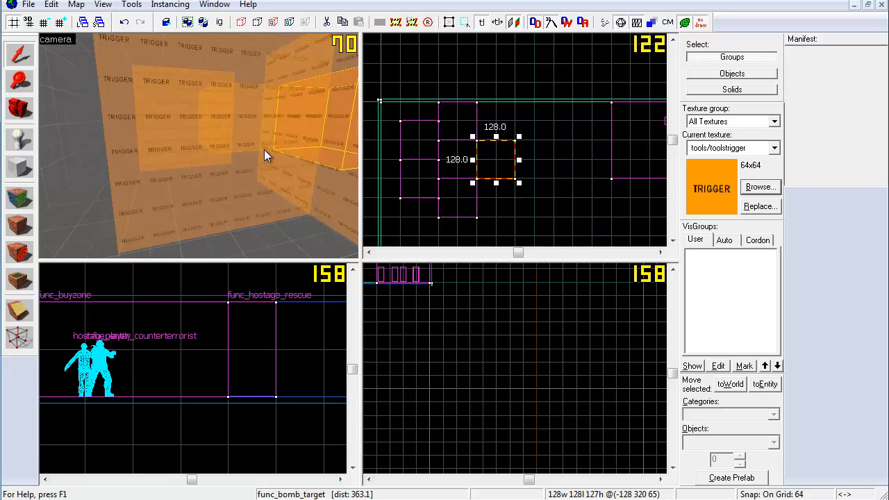
- Examine the cluster of bomb target blocks from several angles in the 3D view
key(z)
key(w)
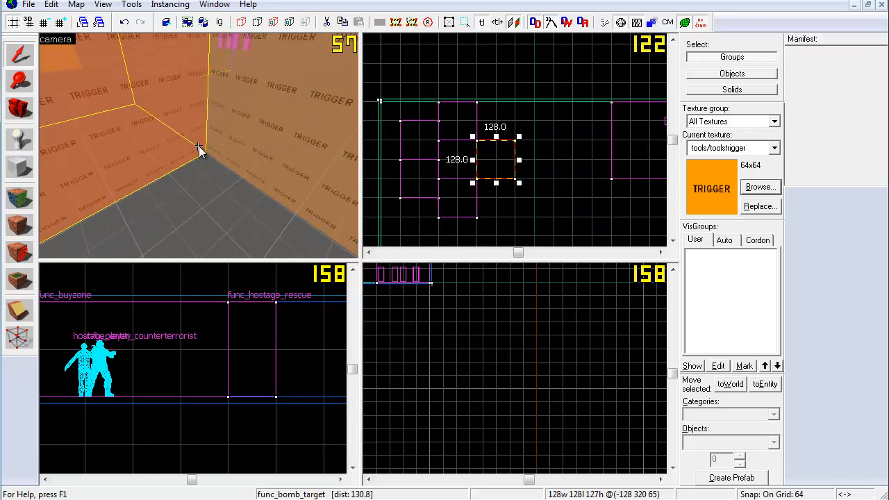
key(z)
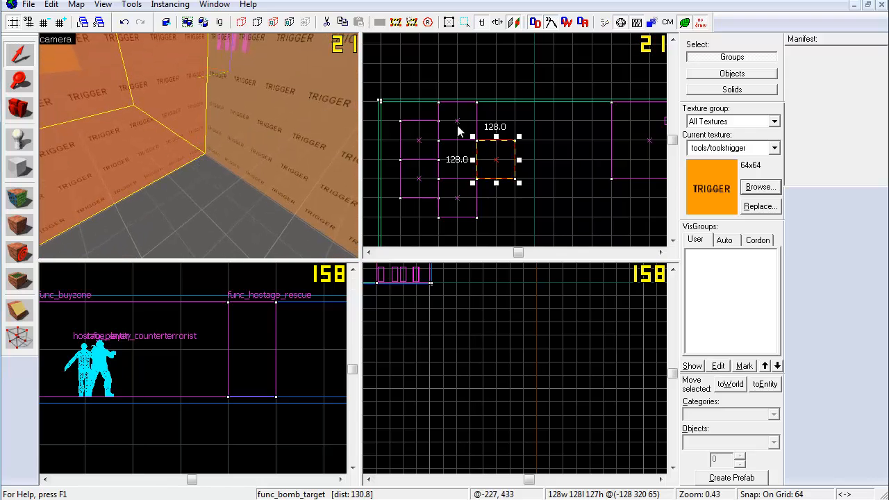
key(z)
key(s)
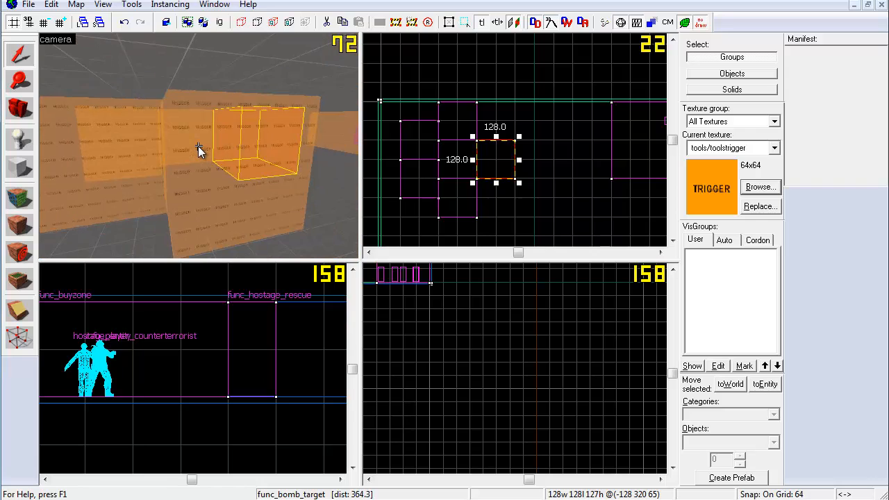
key(a)
key(z)
- Spread three bomb target copies out to the far wall, the room's centre and beside the terrorist buy zone, then clear the selection
scroll(470, 132, down, 2)
scroll(481, 139, up, 2)
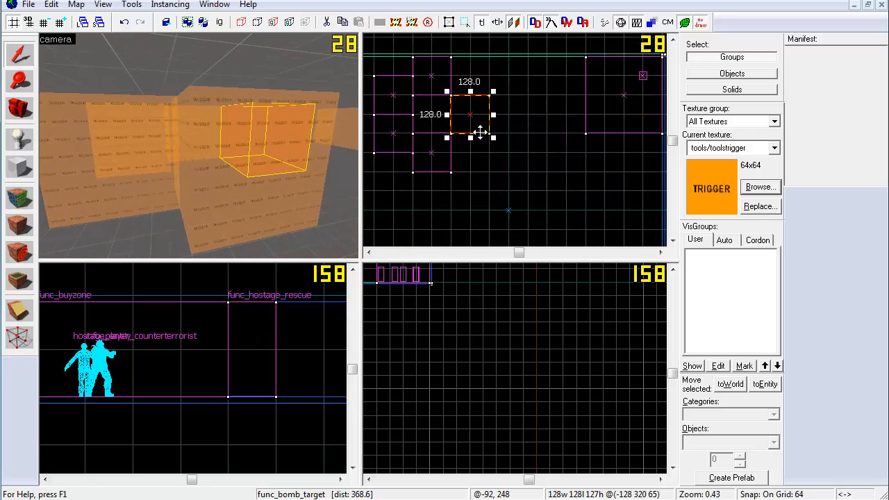
drag(480, 132, 650, 223)
drag(437, 156, 513, 194)
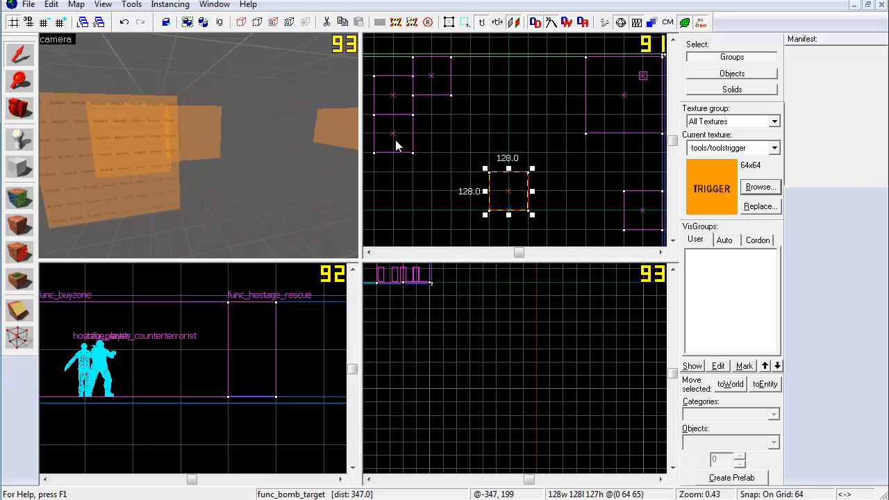
click(123, 171)
drag(385, 139, 526, 93)
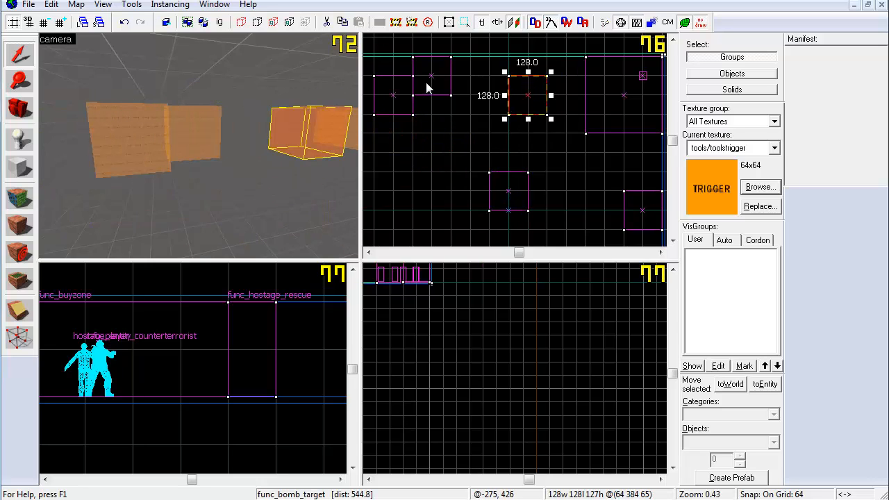
key(z)
key(z)
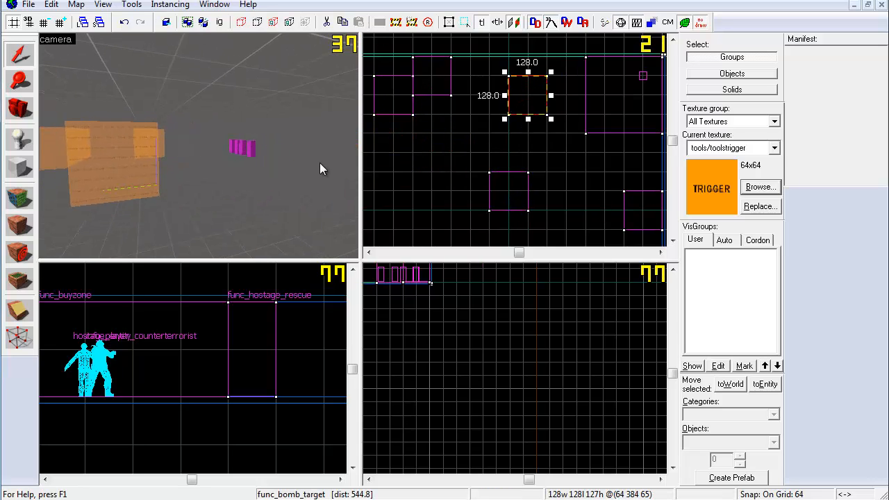
click(277, 147)
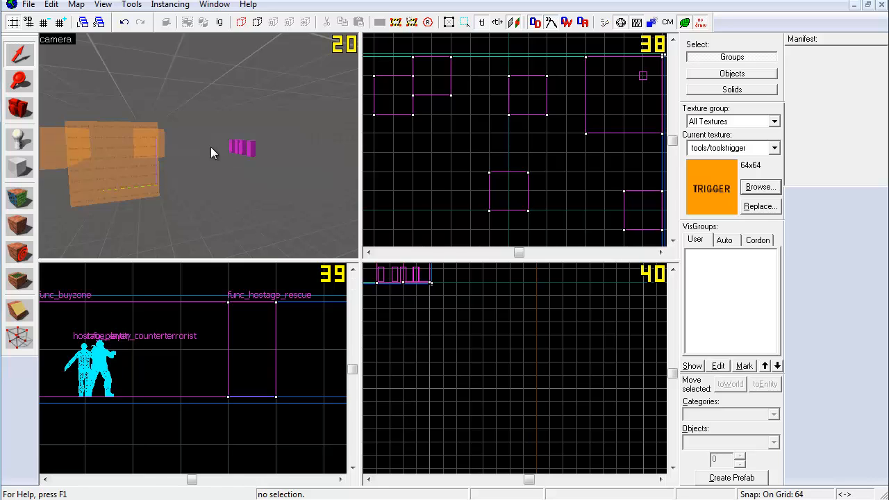
key(z)
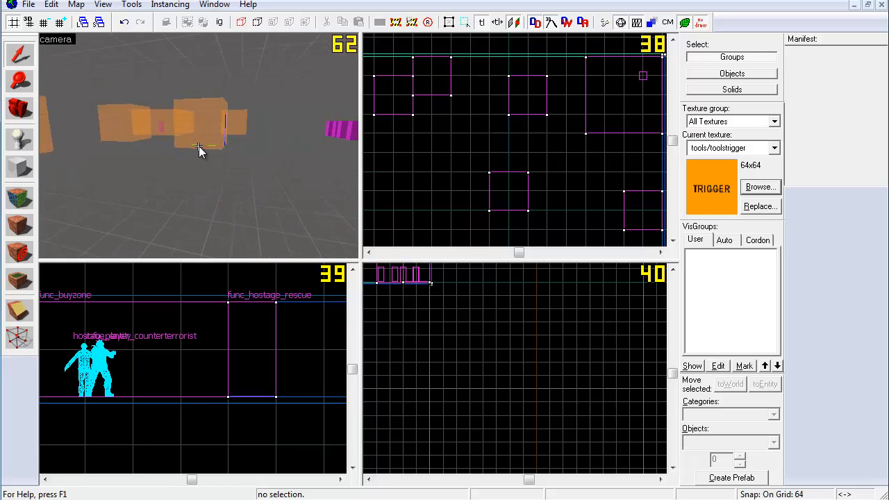
- Save the map and set up its compile with Run BSP on Normal and both Run VIS and Run RAD on Fast
click(29, 5)
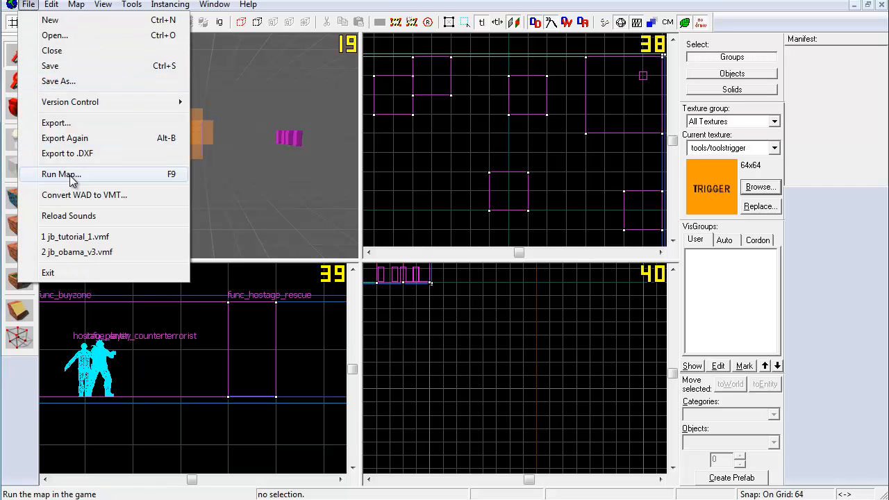
click(50, 65)
click(28, 5)
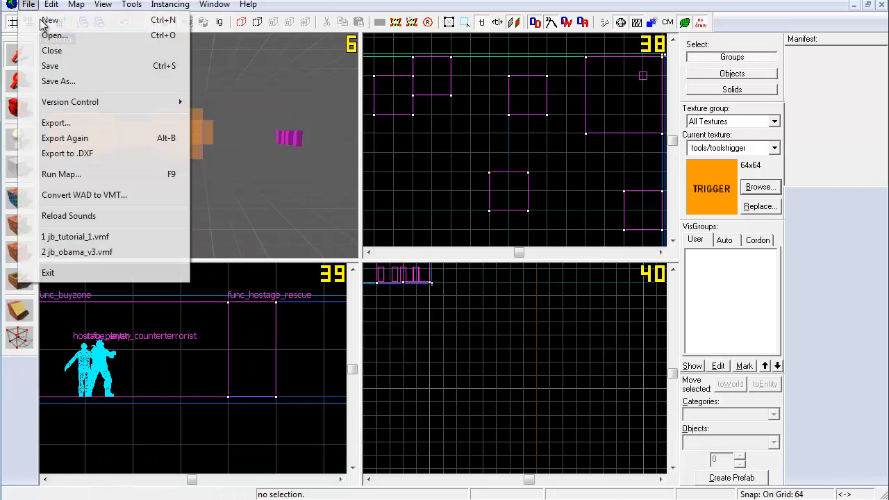
click(80, 174)
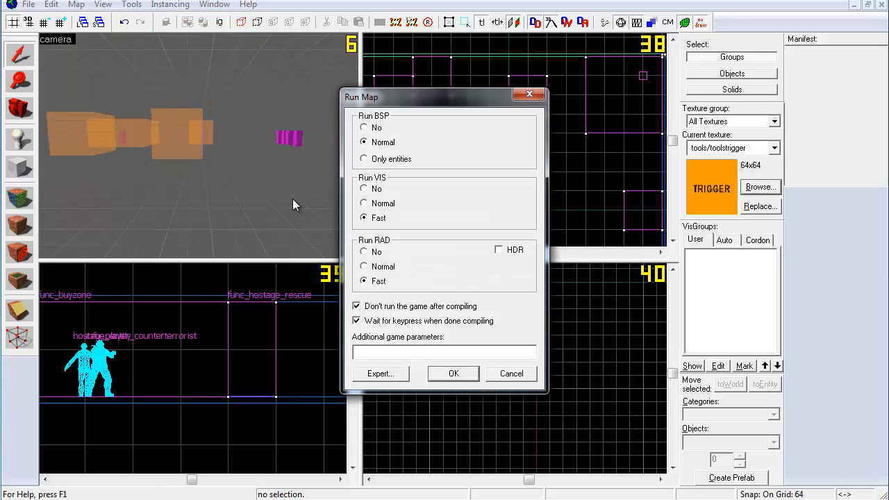
drag(413, 97, 366, 144)
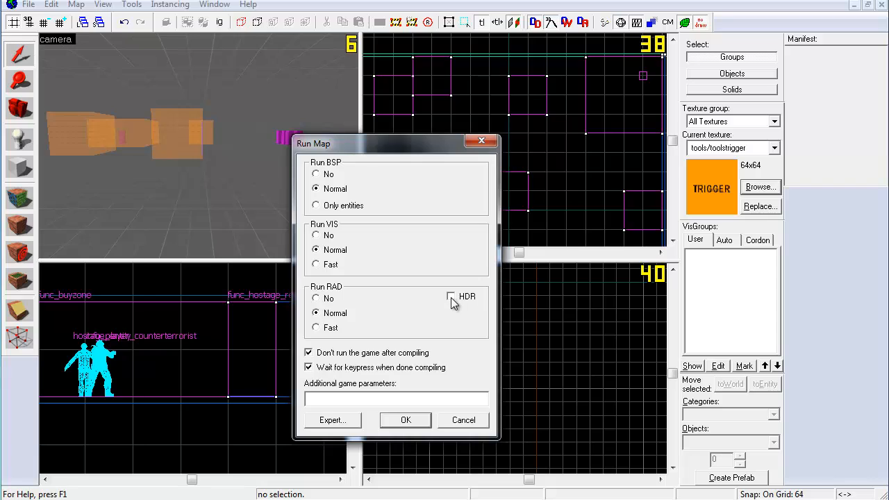
drag(368, 142, 366, 120)
click(309, 240)
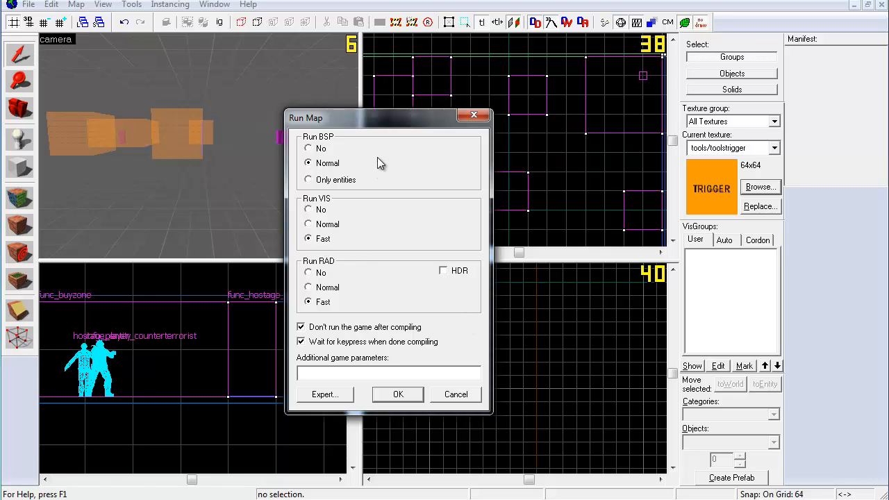
drag(375, 116, 343, 125)
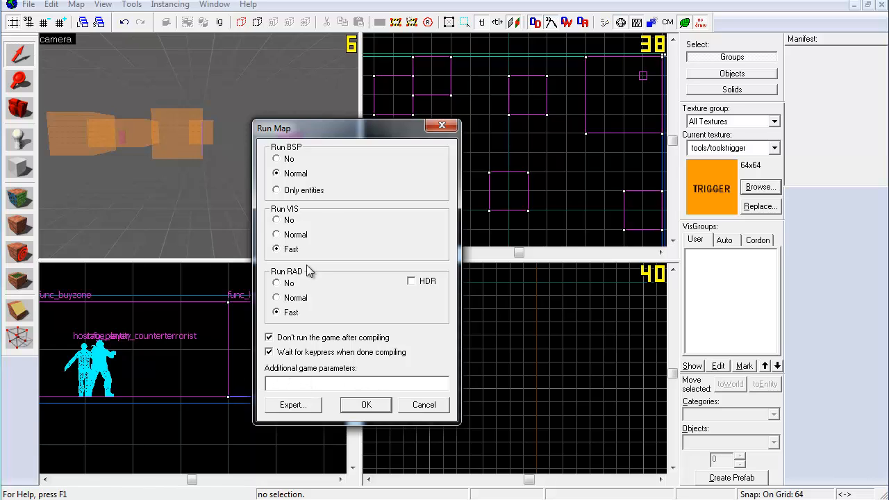
drag(359, 123, 385, 122)
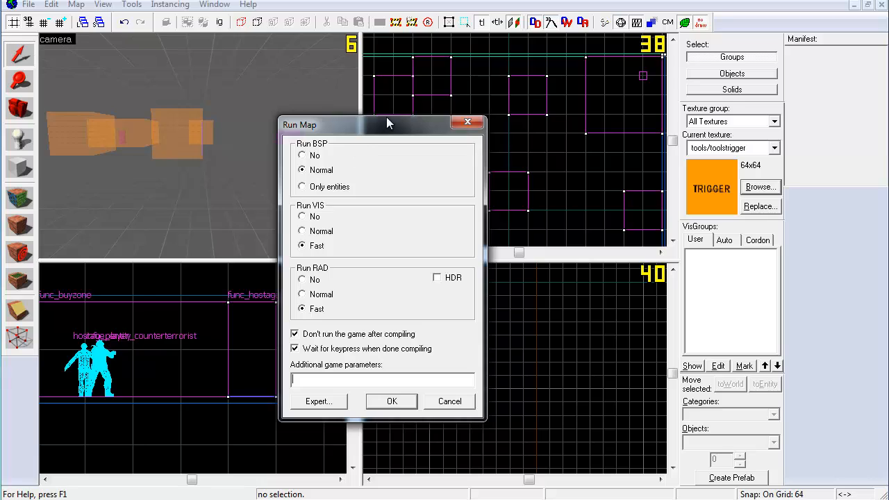
drag(369, 118, 356, 122)
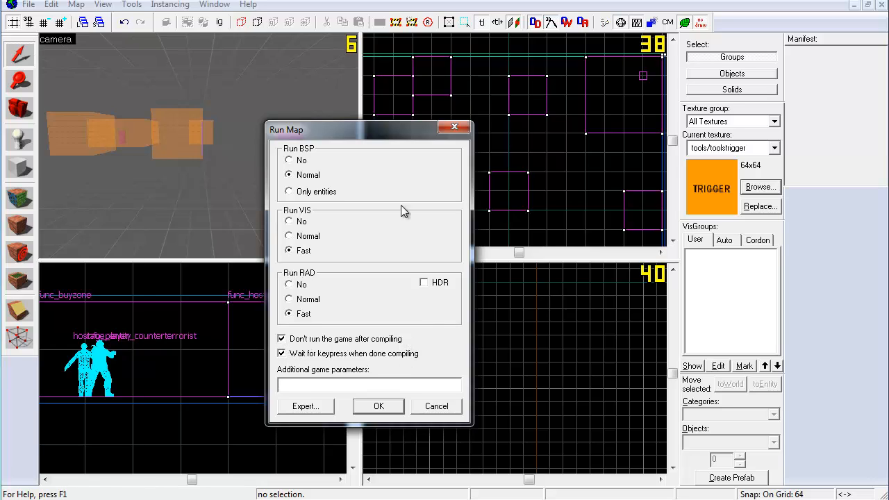
mouse_move(366, 125)
mouse_down()
mouse_move(360, 114)
mouse_move(362, 122)
mouse_up()
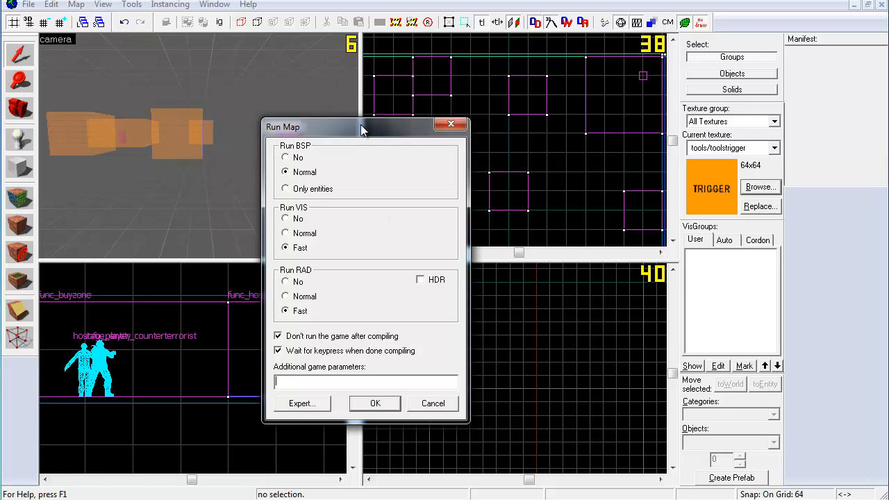
drag(361, 124, 362, 130)
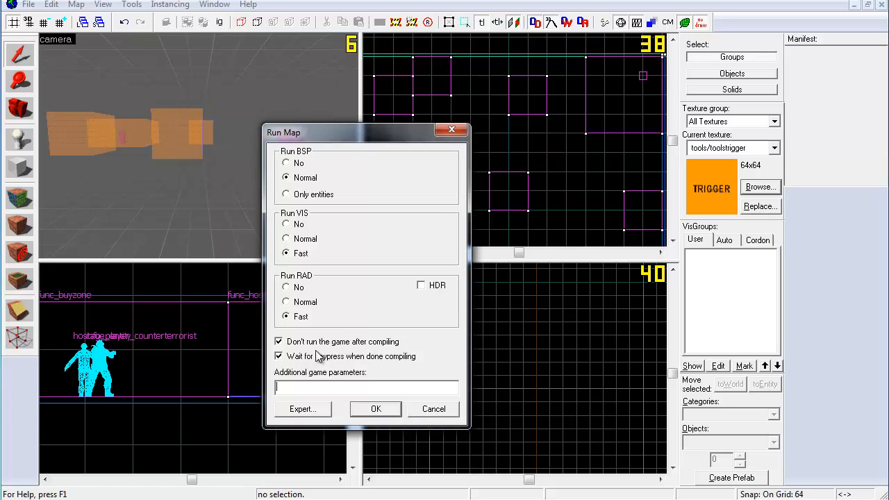
- Compile the map without running the game, look through the compile log and close it
click(372, 409)
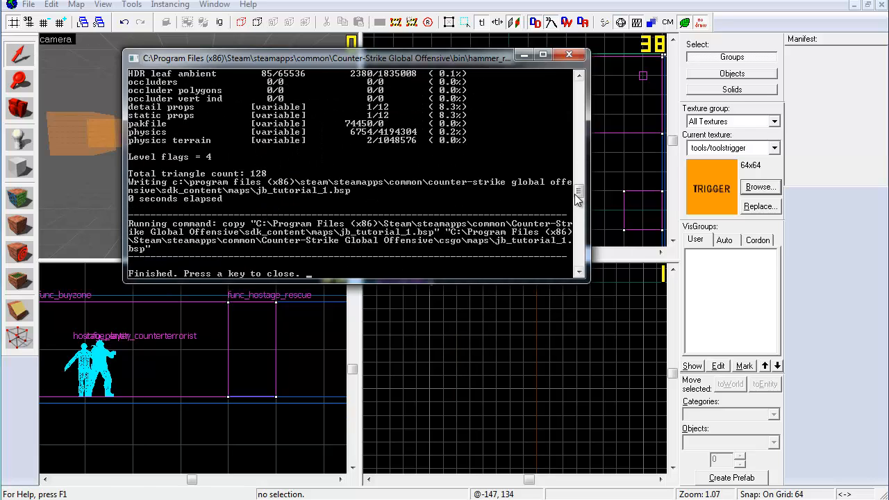
drag(580, 195, 571, 61)
click(568, 57)
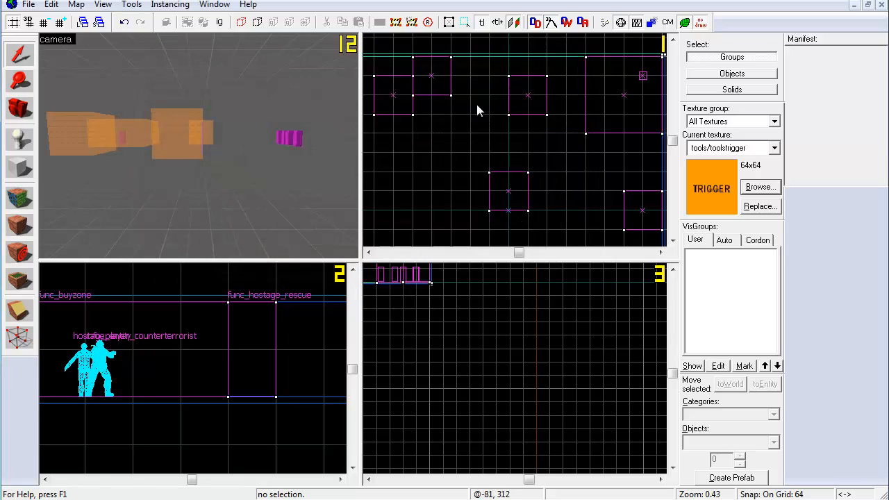
- Apply the tools/toolsskybox texture to the room's ceiling face, then close the Face Edit Sheet
key(z)
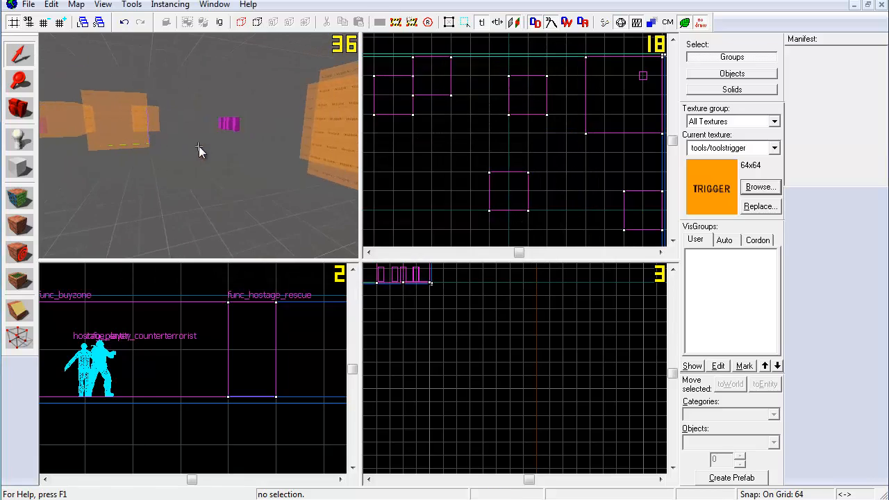
key(z)
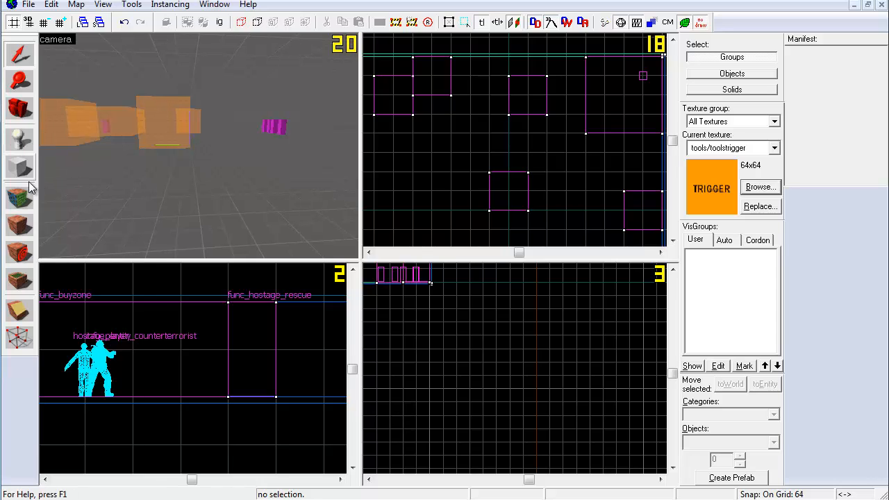
click(19, 198)
click(418, 319)
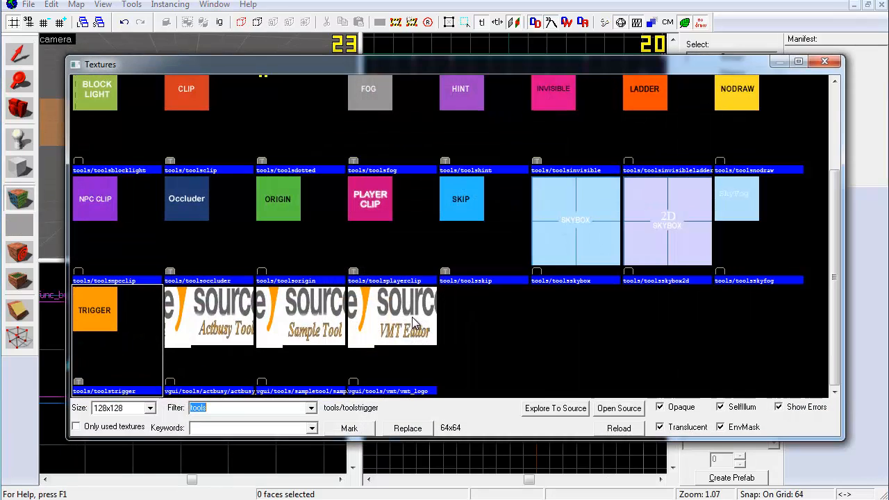
double_click(553, 236)
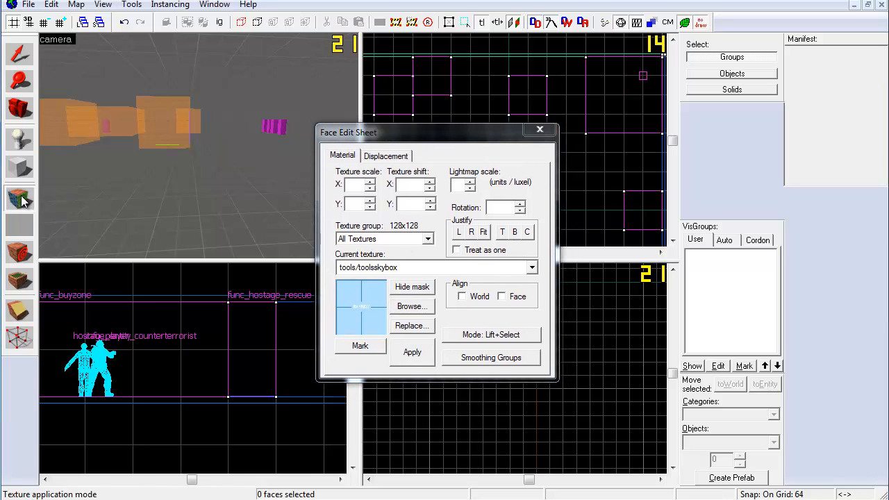
drag(389, 138, 455, 133)
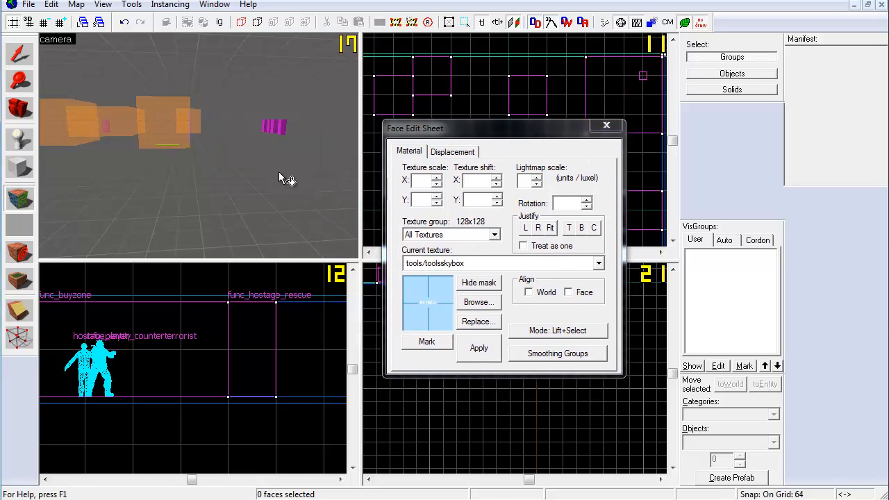
drag(278, 171, 203, 146)
key(z)
right_click(227, 141)
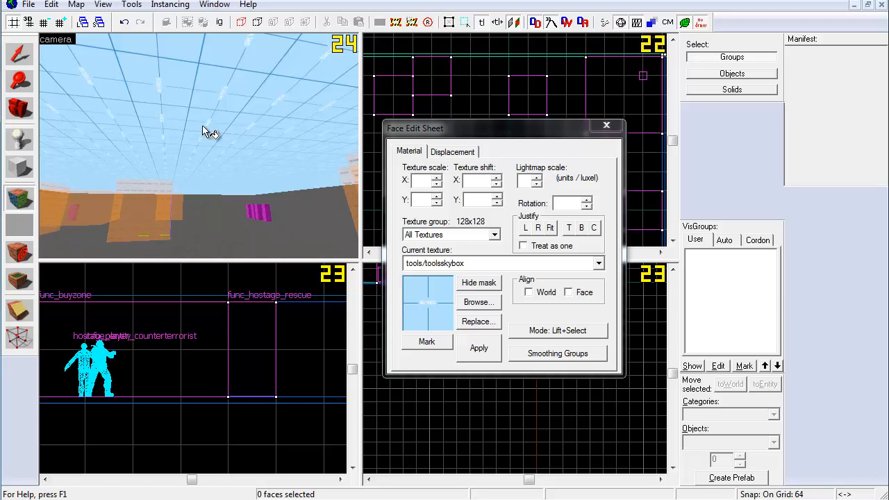
click(604, 128)
- Examine the skybox ceiling and the room from several angles in the 3D view
key(z)
key(w)
key(w)
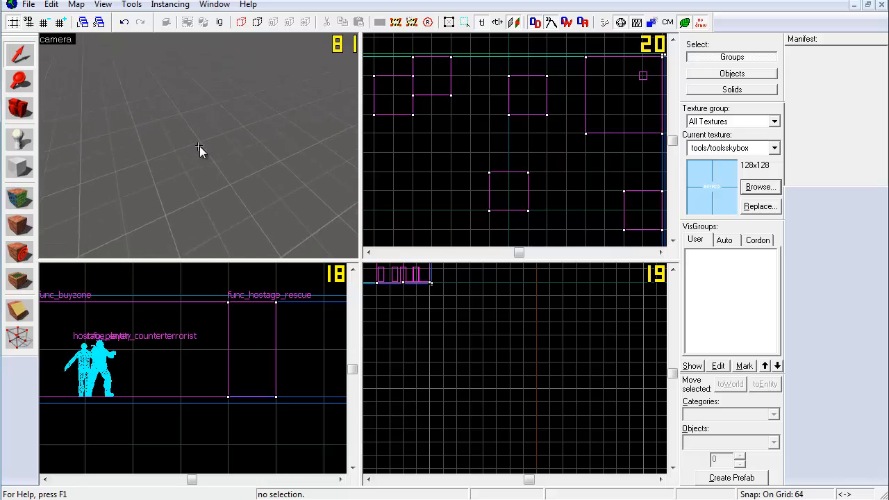
key(w)
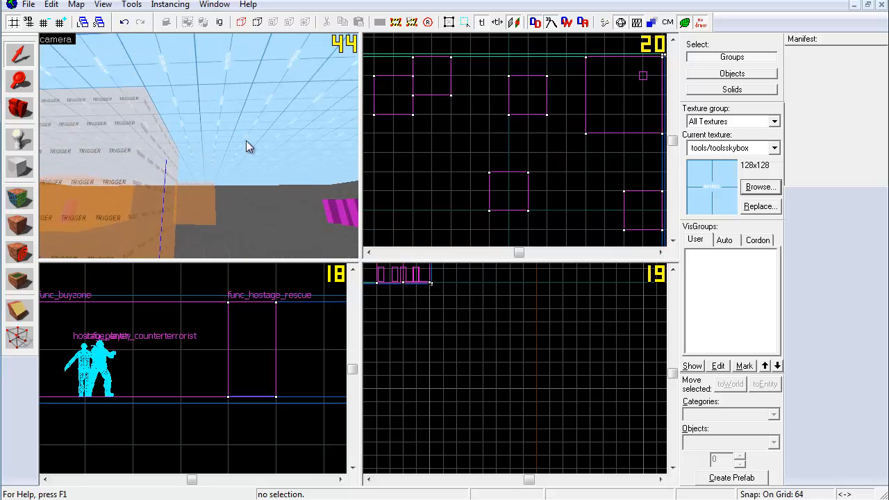
key(z)
key(s)
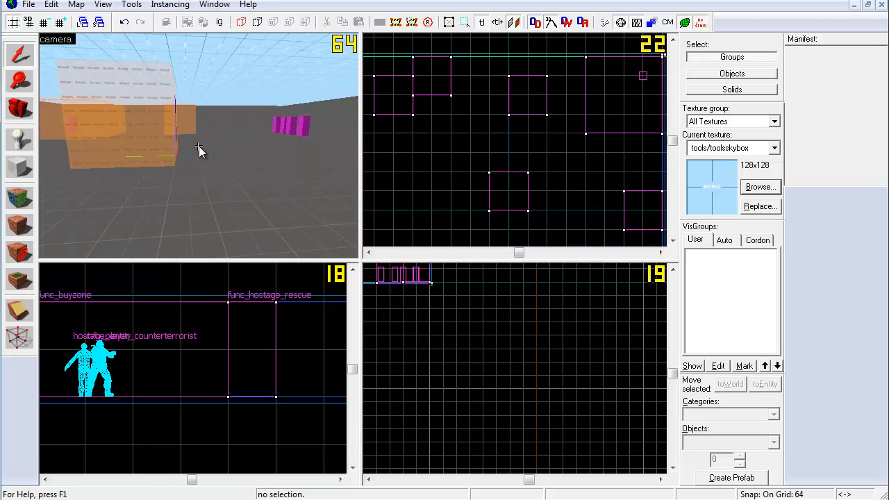
- Place four light entities at scattered spots on the room's floor
click(20, 146)
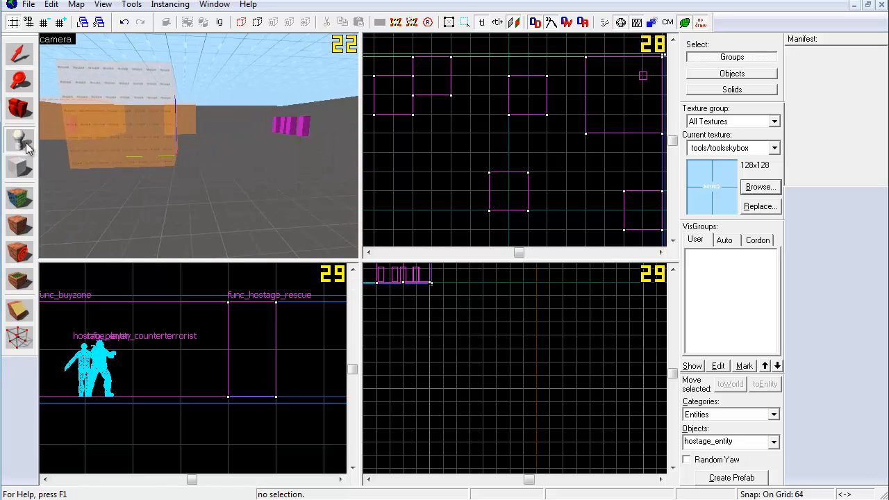
click(775, 445)
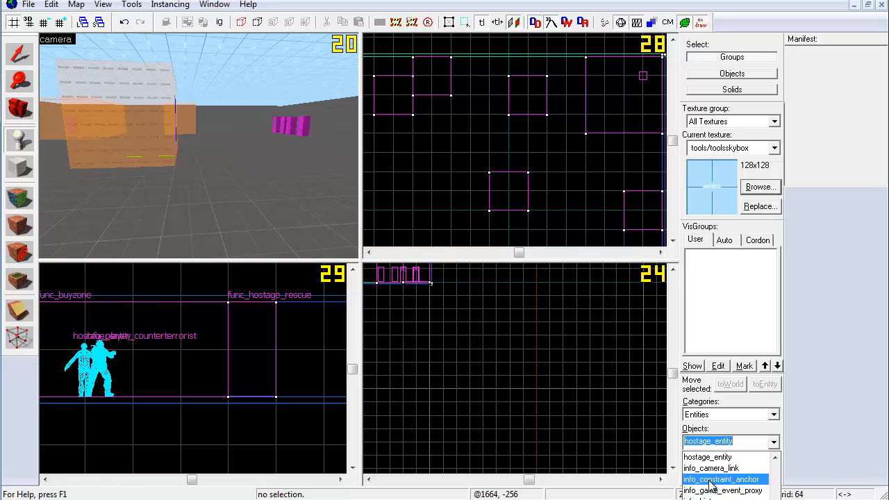
text(light)
click(695, 457)
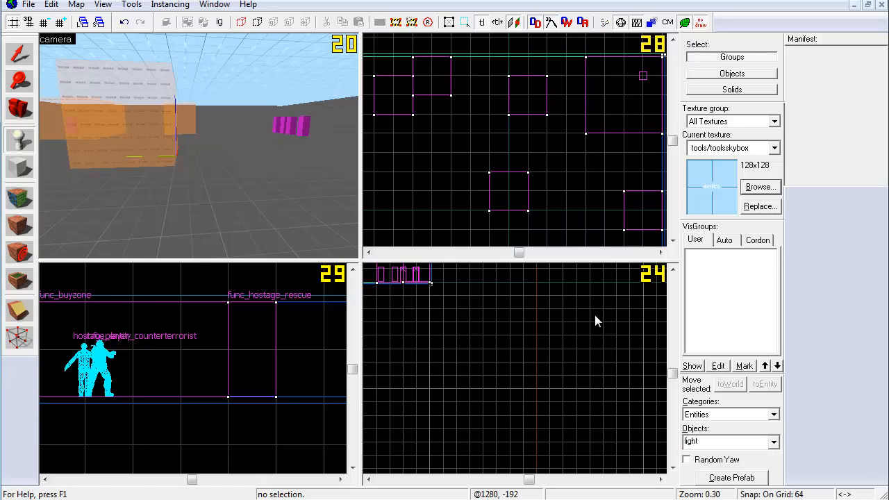
scroll(532, 185, down, 3)
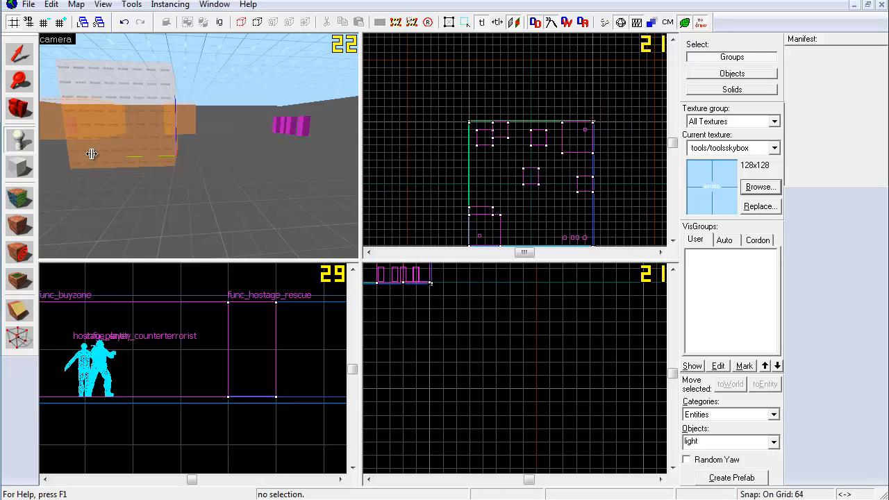
key(z)
click(199, 144)
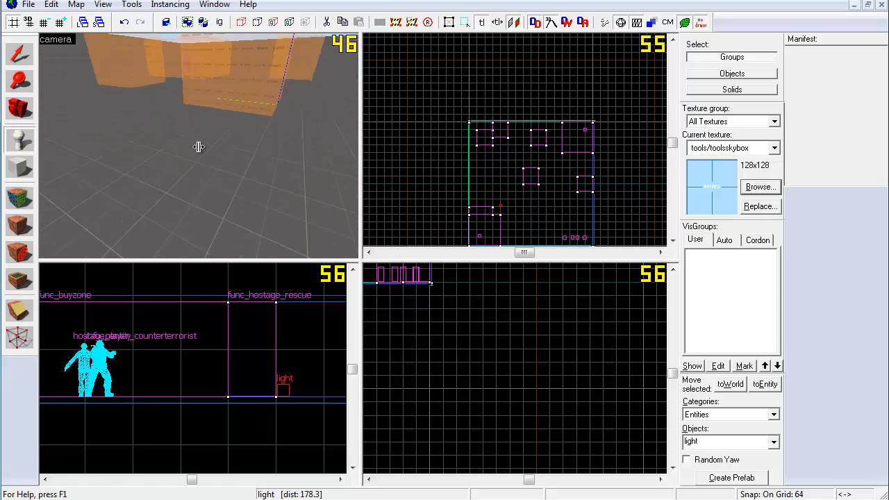
click(198, 146)
click(199, 146)
click(199, 146)
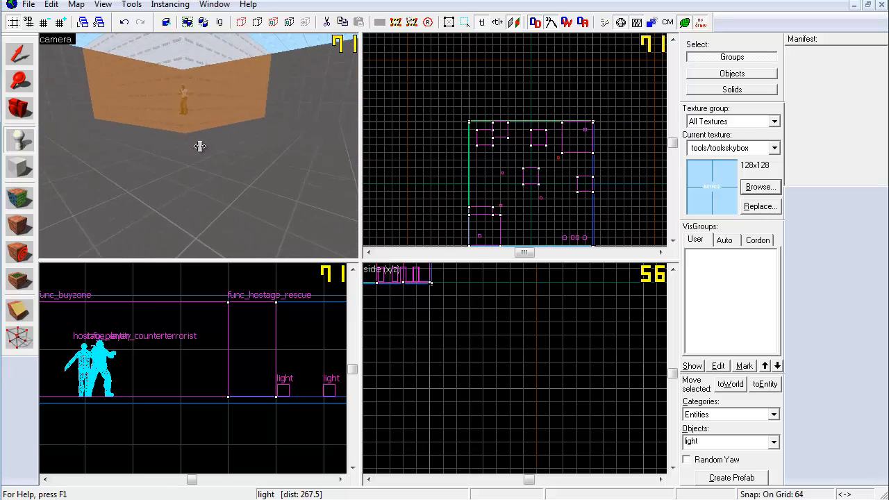
- Select the nearest light entity in the 3D view and open its object properties
key(z)
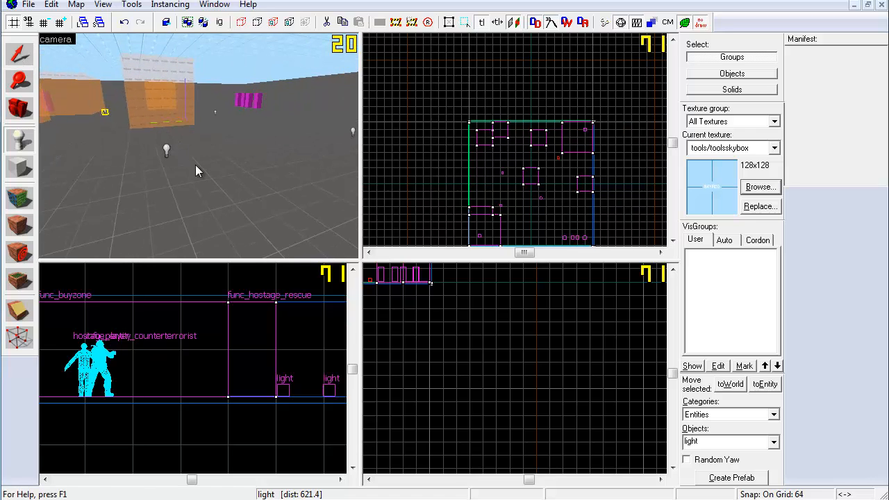
key(z)
key(a)
key(z)
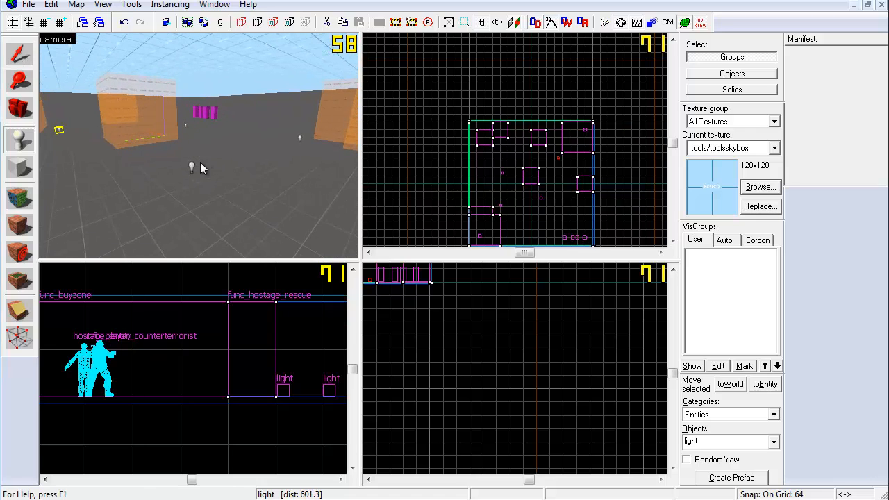
click(32, 57)
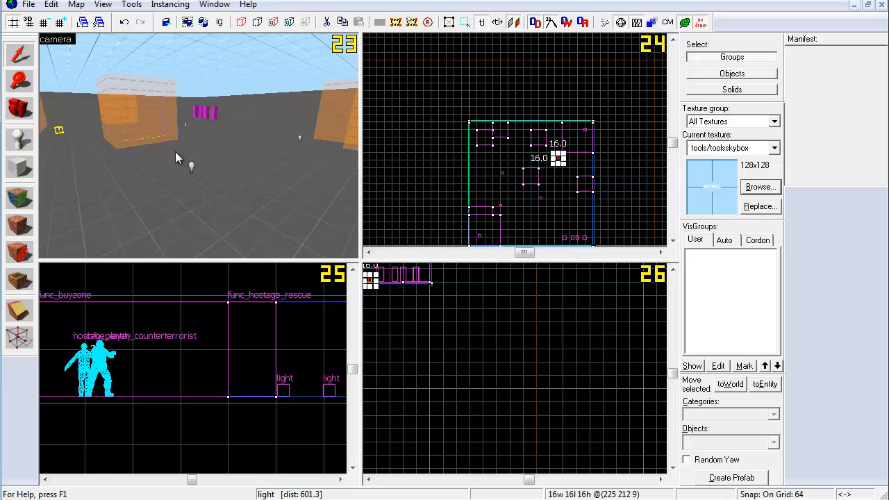
click(191, 166)
key(alt+Return)
- Set the light's Brightness to a deep blue, 3 28 194 200, and apply the change
click(374, 221)
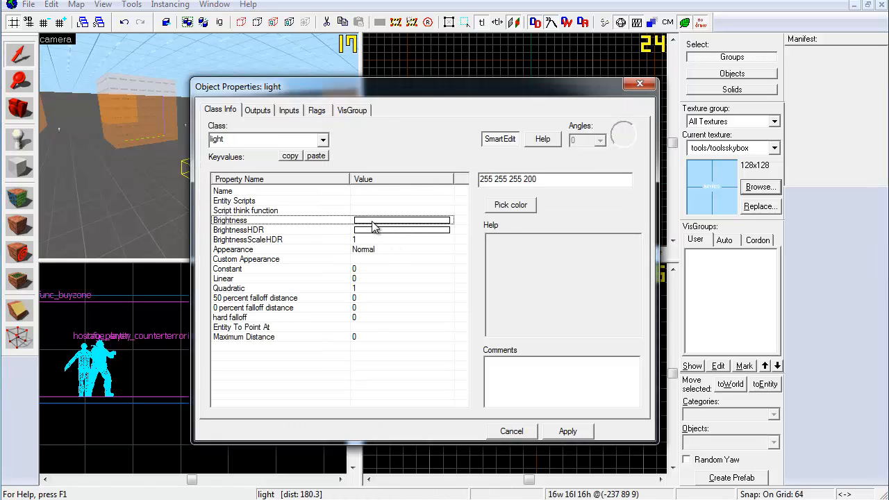
click(512, 205)
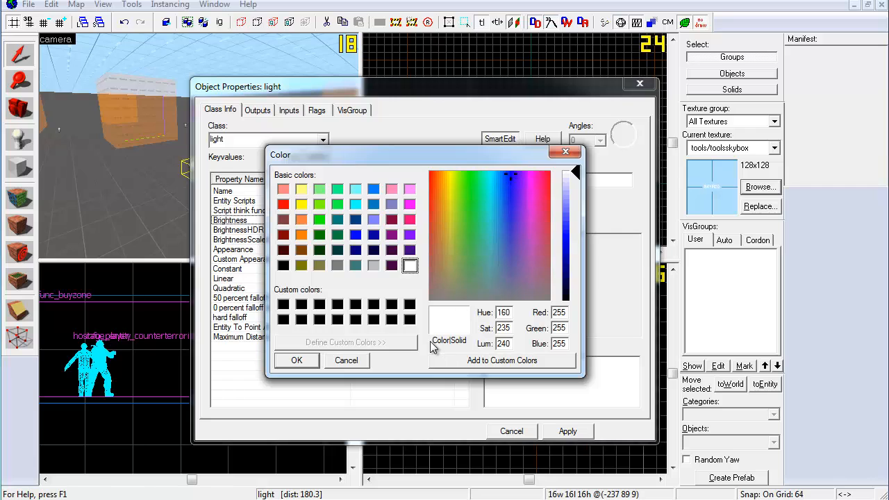
click(295, 360)
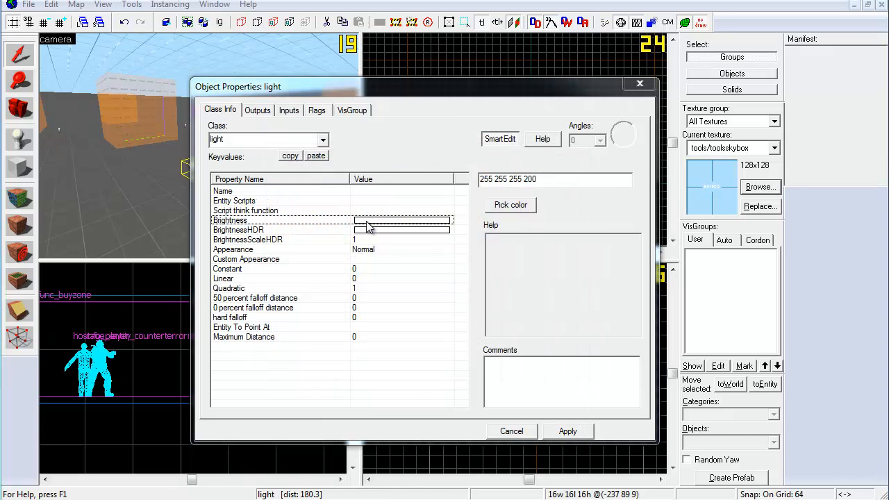
click(510, 205)
click(507, 178)
drag(564, 170, 549, 254)
click(298, 359)
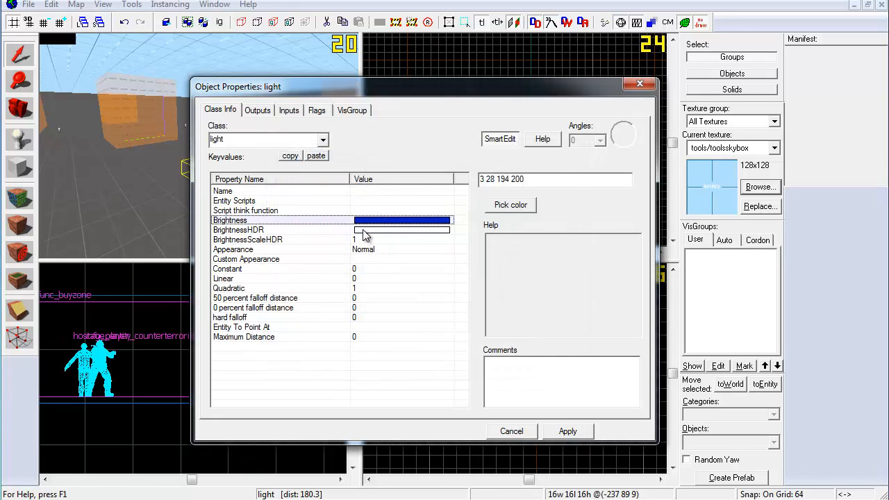
click(564, 432)
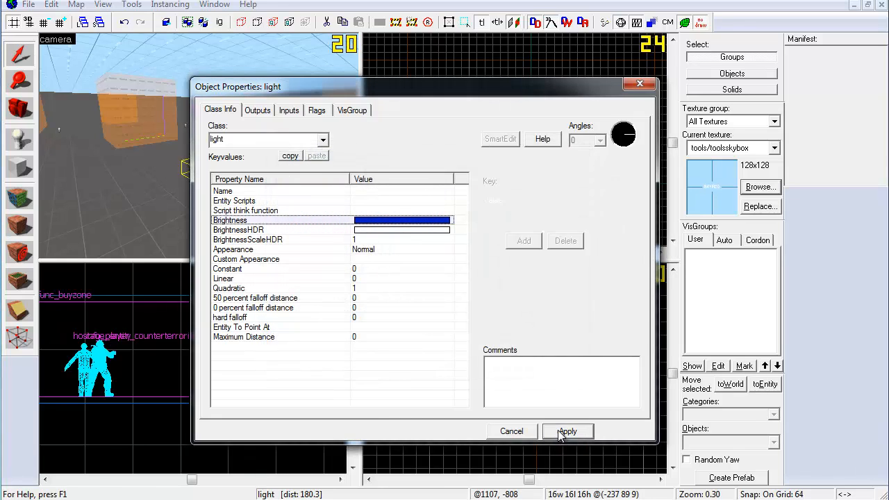
- Close the light's object properties, examine the blue light from nearby and farther away in the 3D view, and deselect it
key(Escape)
key(z)
key(w)
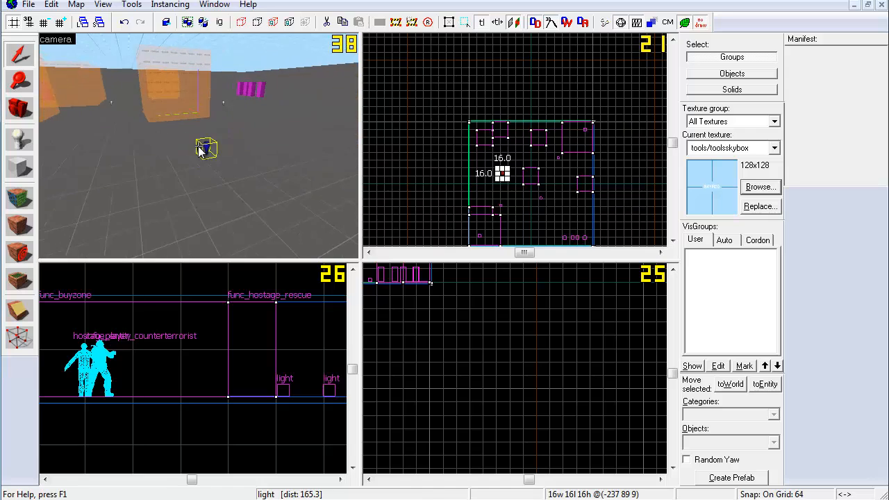
key(s)
key(s)
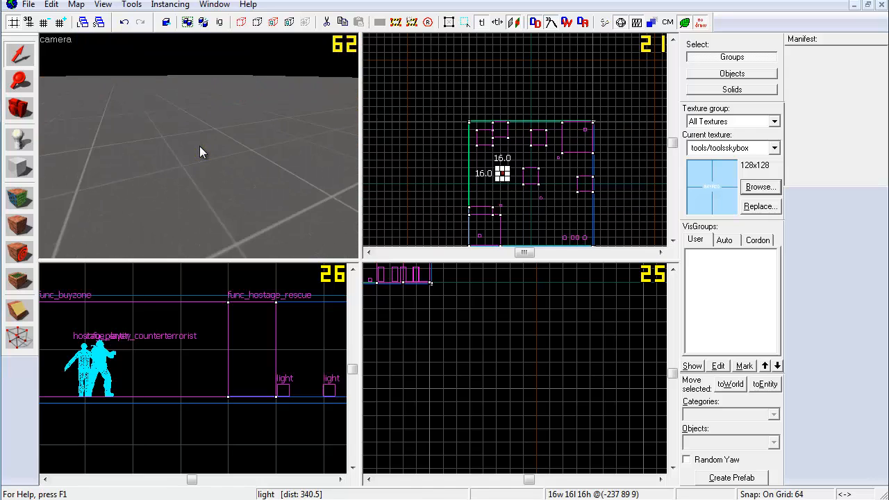
key(w)
key(z)
key(Escape)
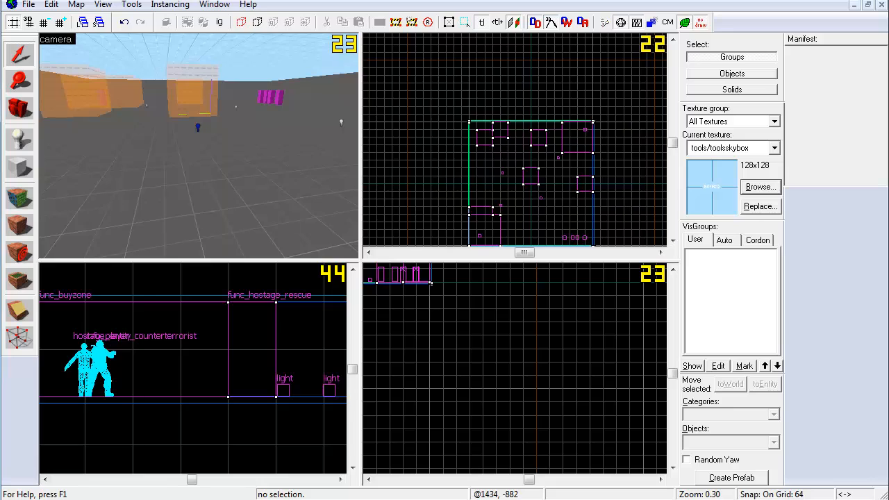
right_click(764, 499)
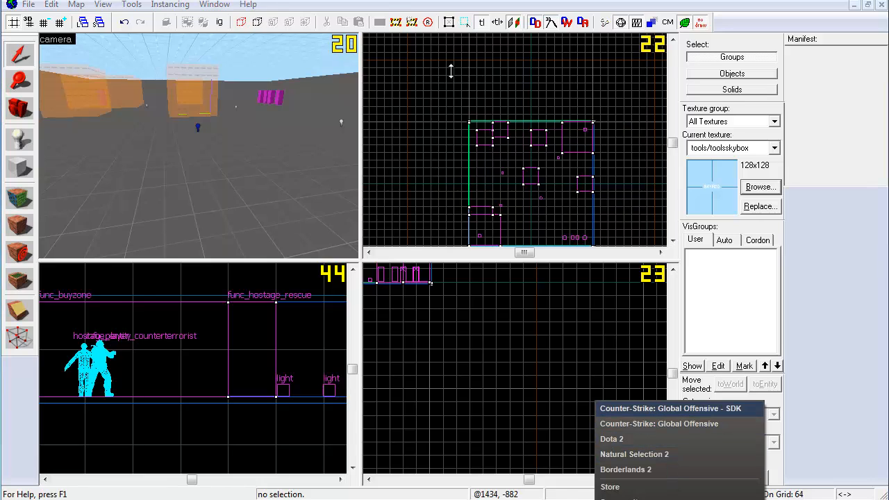
click(410, 24)
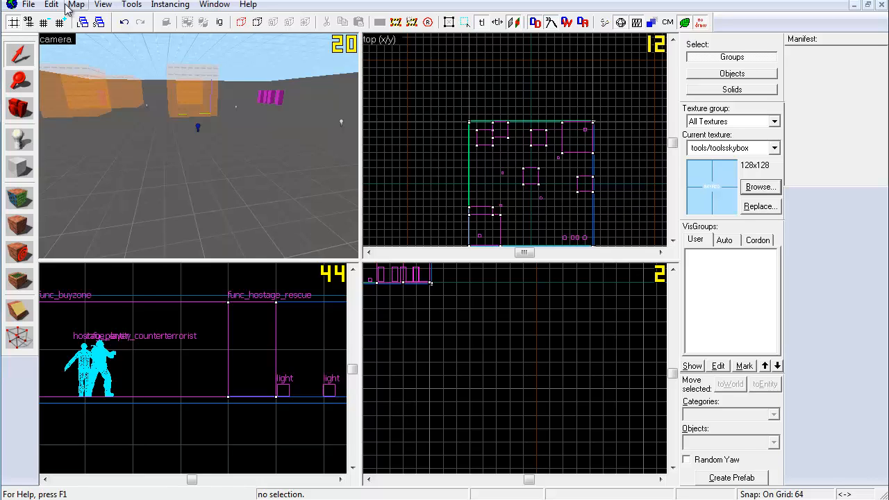
click(29, 4)
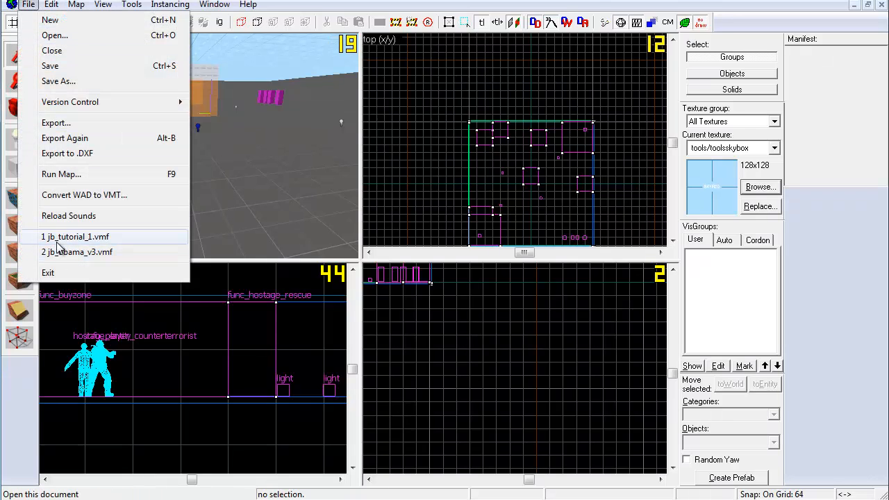
click(336, 1)
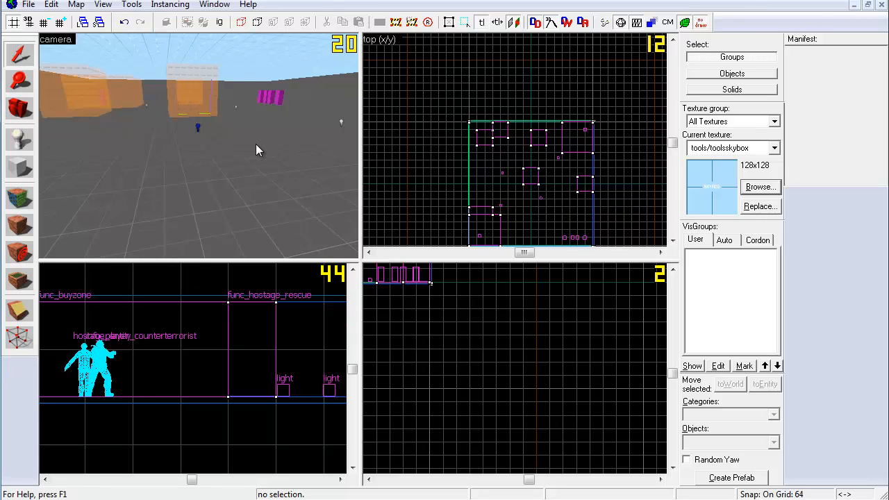
- Examine the room's lights, orange trigger zones and skybox ceiling by moving through the map in the 3D view
key(z)
key(w)
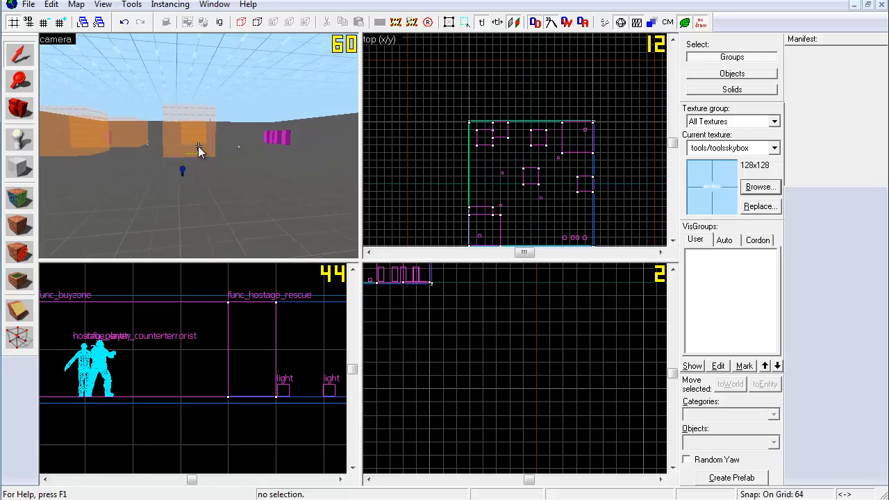
key(w)
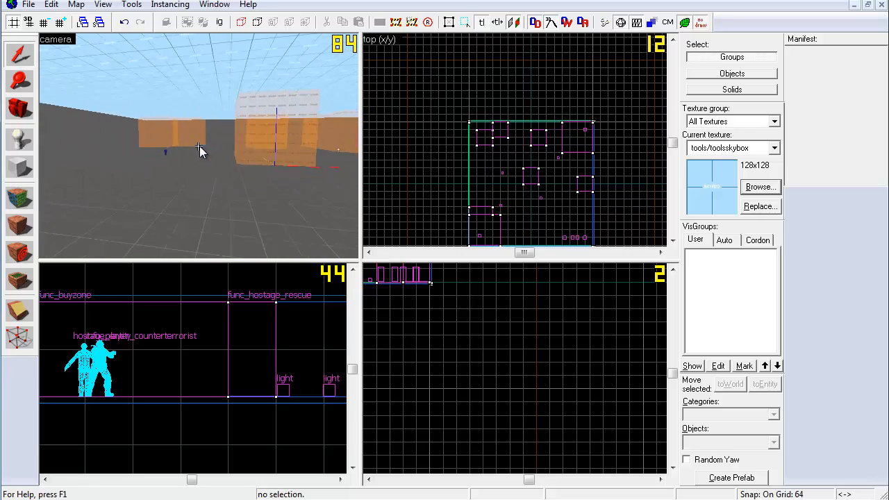
key(w)
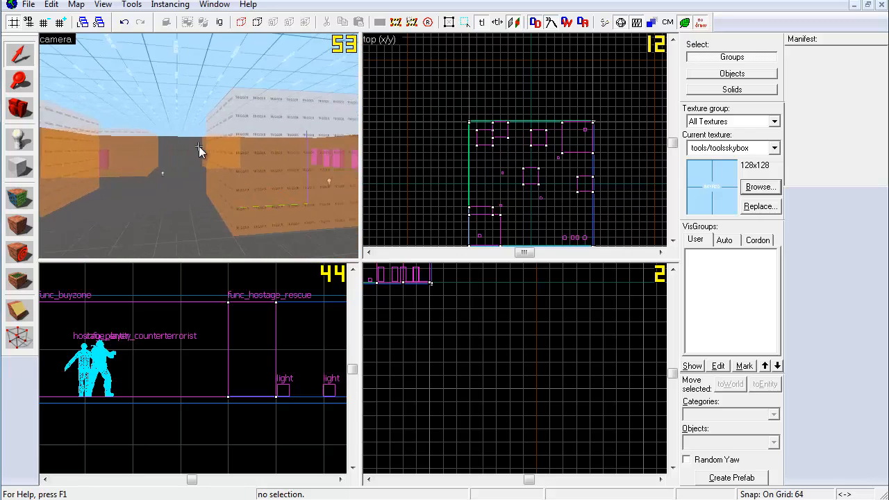
key(z)
key(z)
key(s)
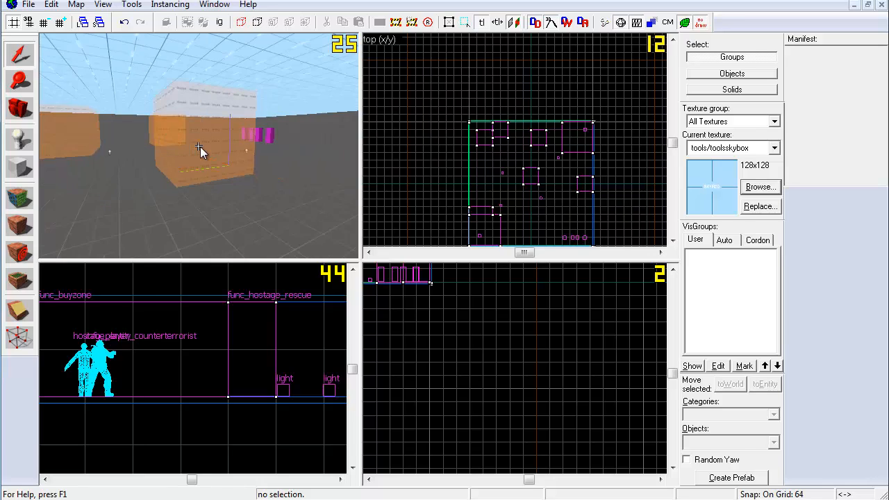